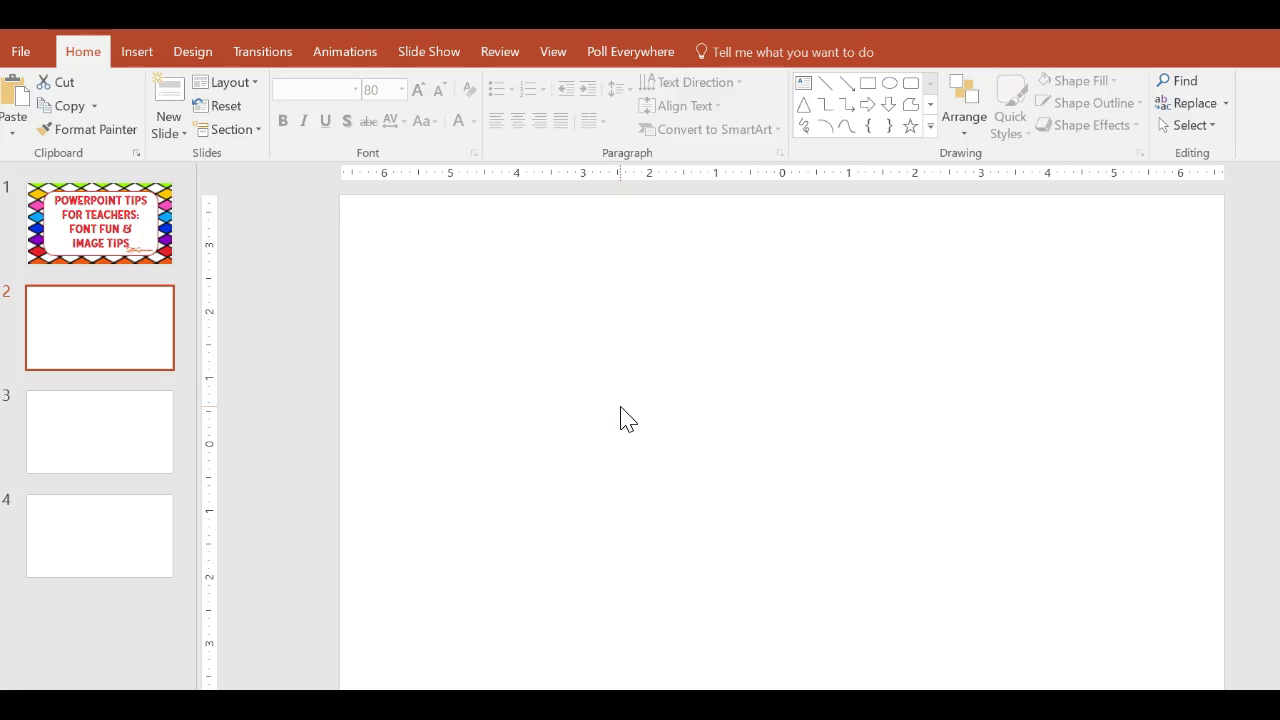
# Add a text box on slide 2 reading 'Teacher'.
pyautogui.click(158, 50)
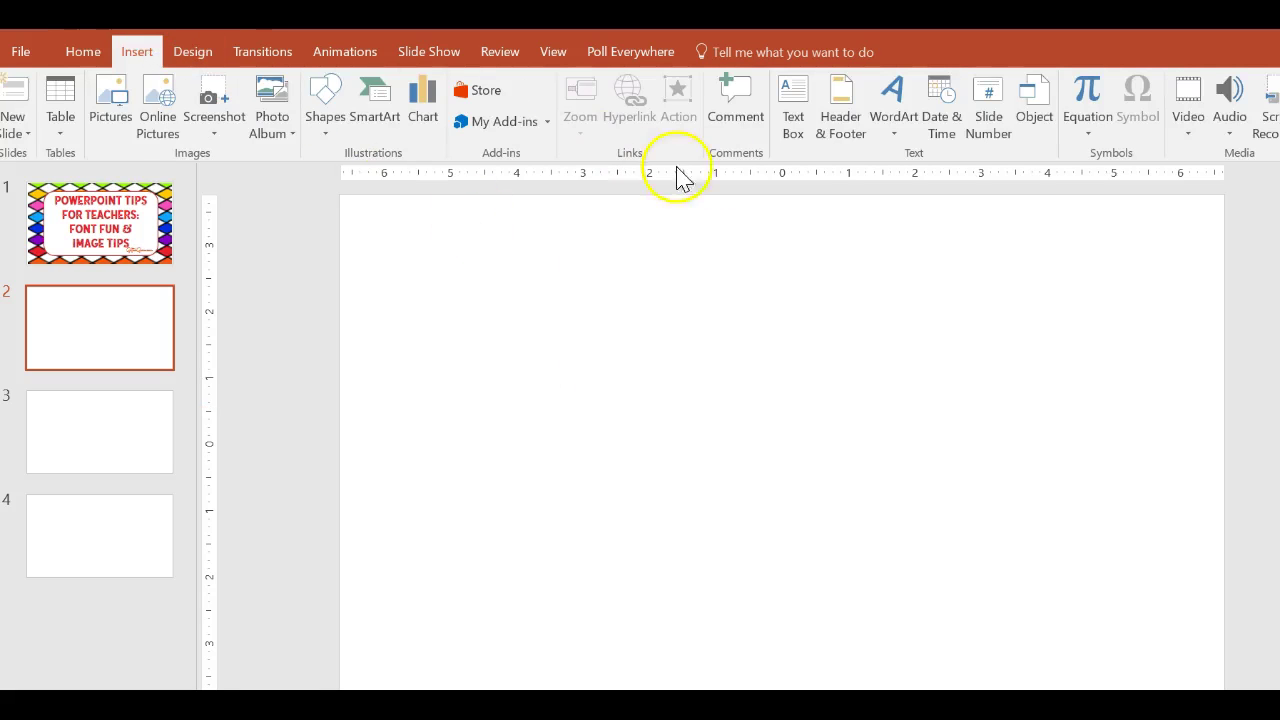
pyautogui.click(792, 100)
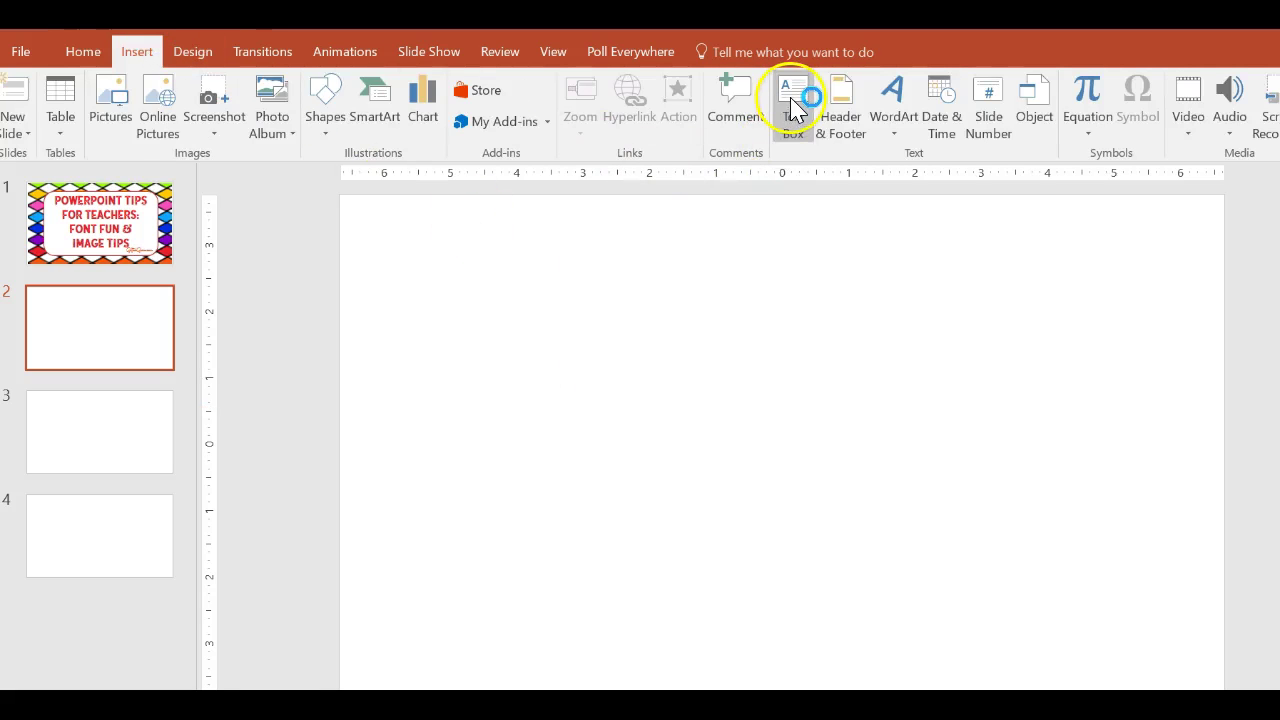
pyautogui.click(706, 330)
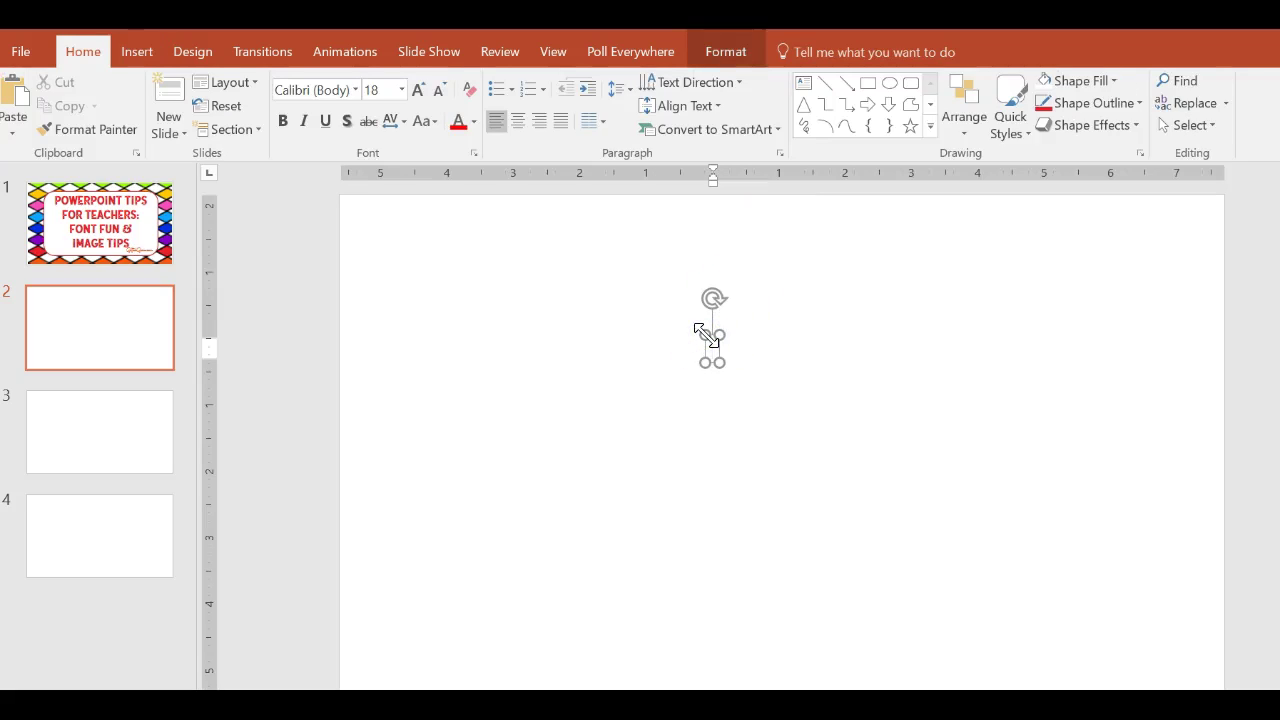
pyautogui.write('Teacher')
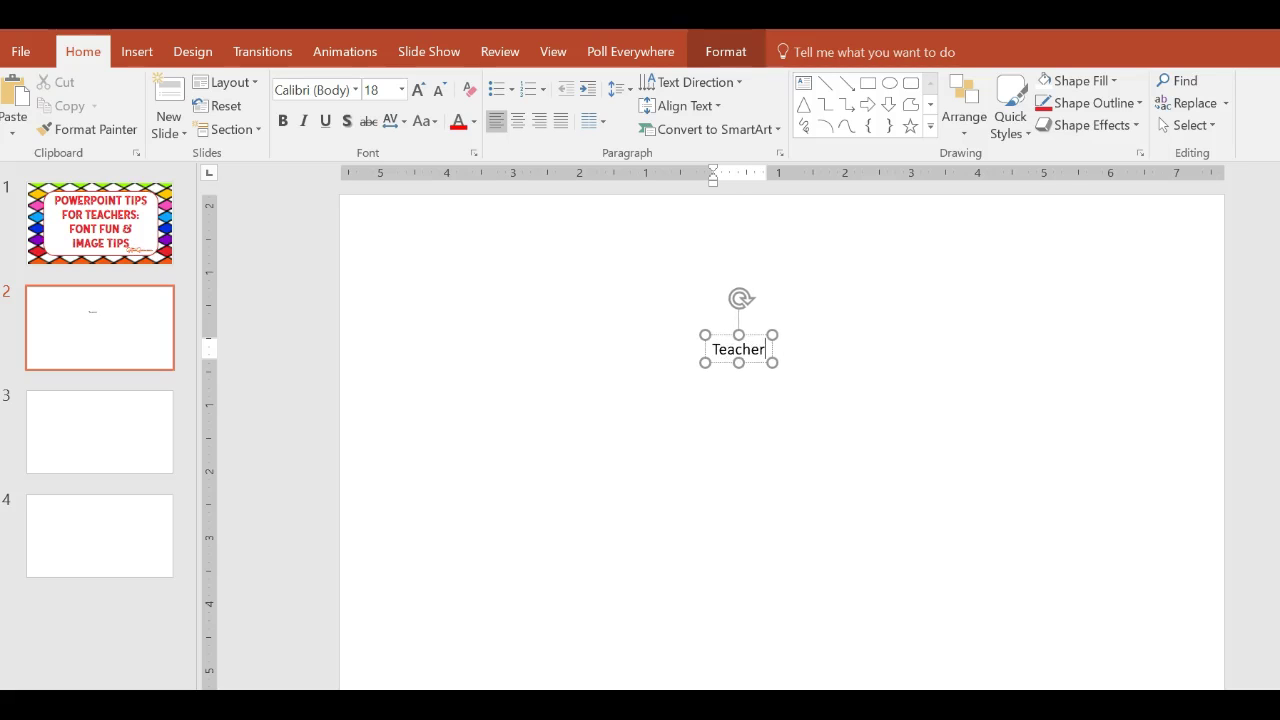
# Set 'Teacher' to 96 points and shift the box slightly left.
pyautogui.hotkey('ctrl', 'a')
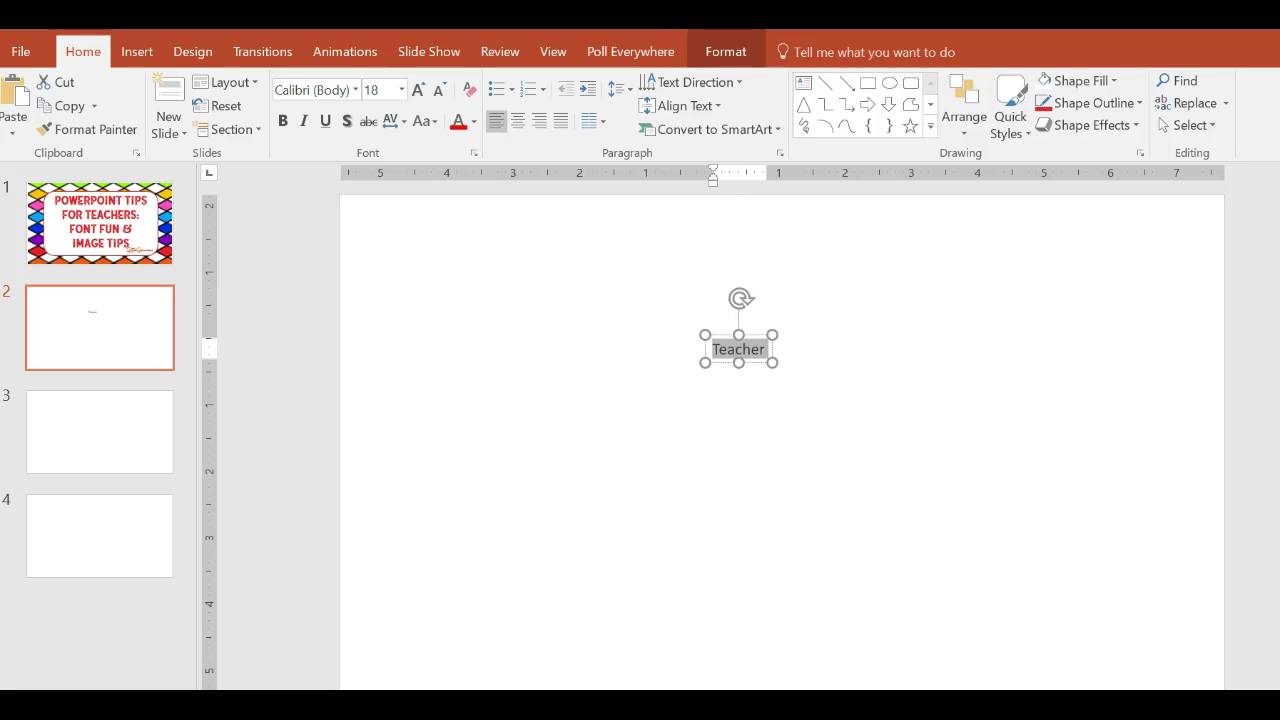
pyautogui.click(401, 92)
pyautogui.scroll(-1, 405, 335)
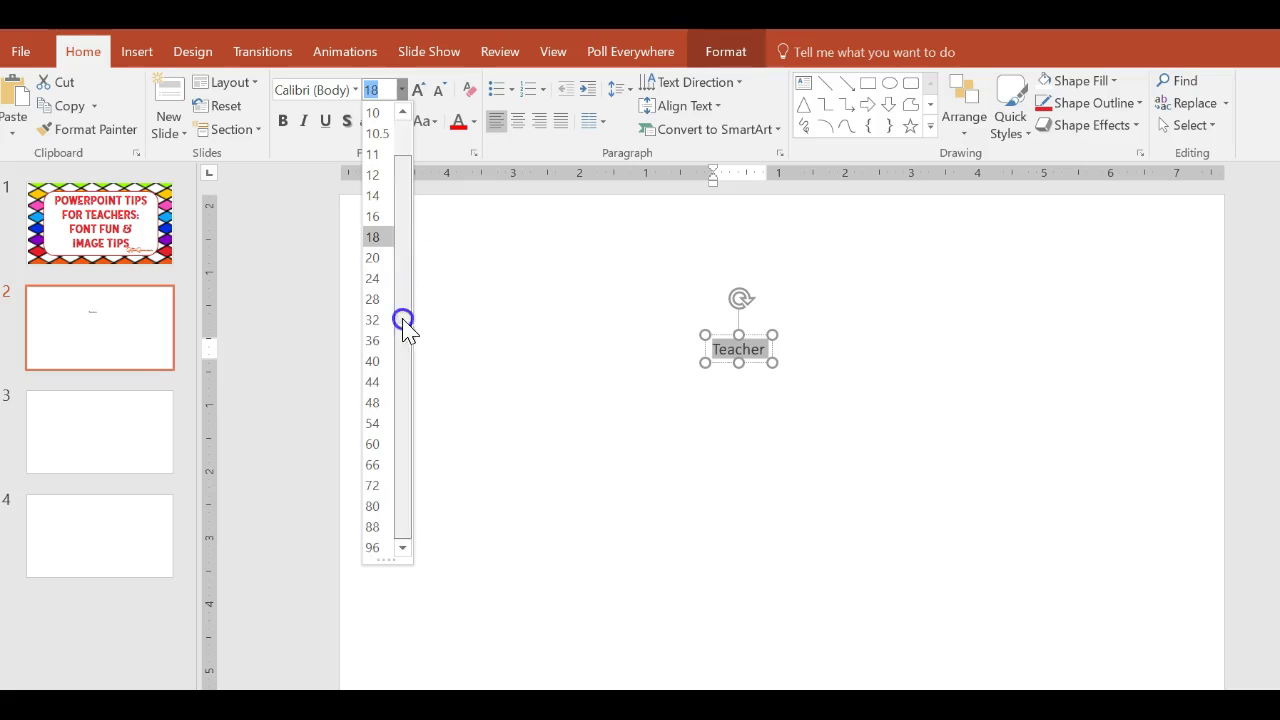
pyautogui.click(372, 547)
pyautogui.click(708, 370)
pyautogui.moveTo(720, 337); pyautogui.dragTo(642, 343)
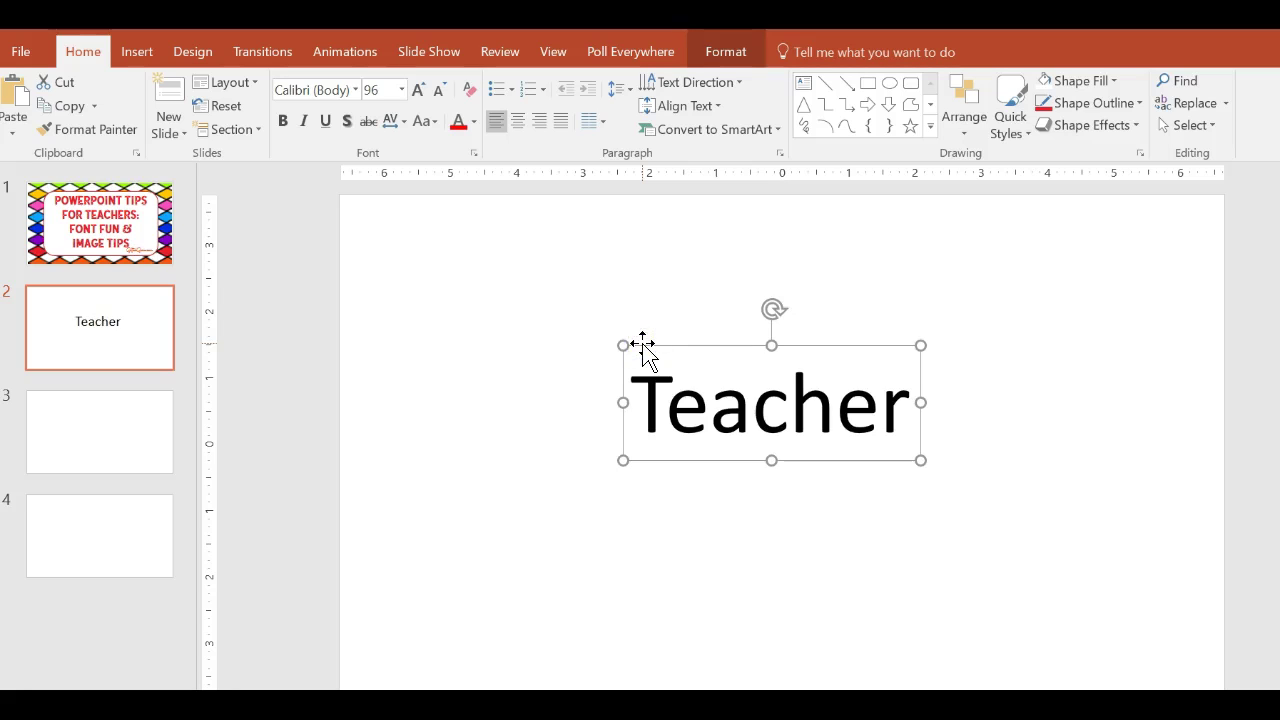
# Select the word 'Teacher' and set it in the ChunkFive Roman font.
pyautogui.click(654, 383)
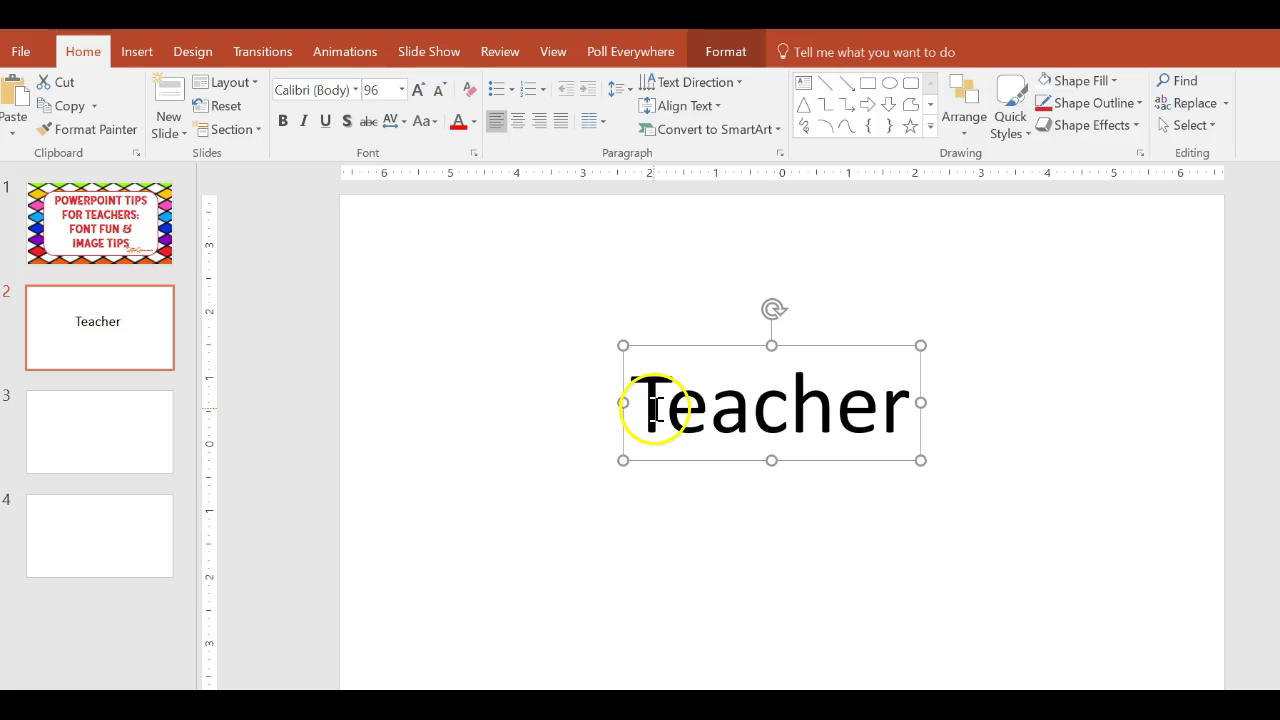
pyautogui.moveTo(654, 405); pyautogui.dragTo(872, 433)
pyautogui.click(797, 414)
pyautogui.tripleClick(803, 420)
pyautogui.click(415, 262)
pyautogui.click(355, 89)
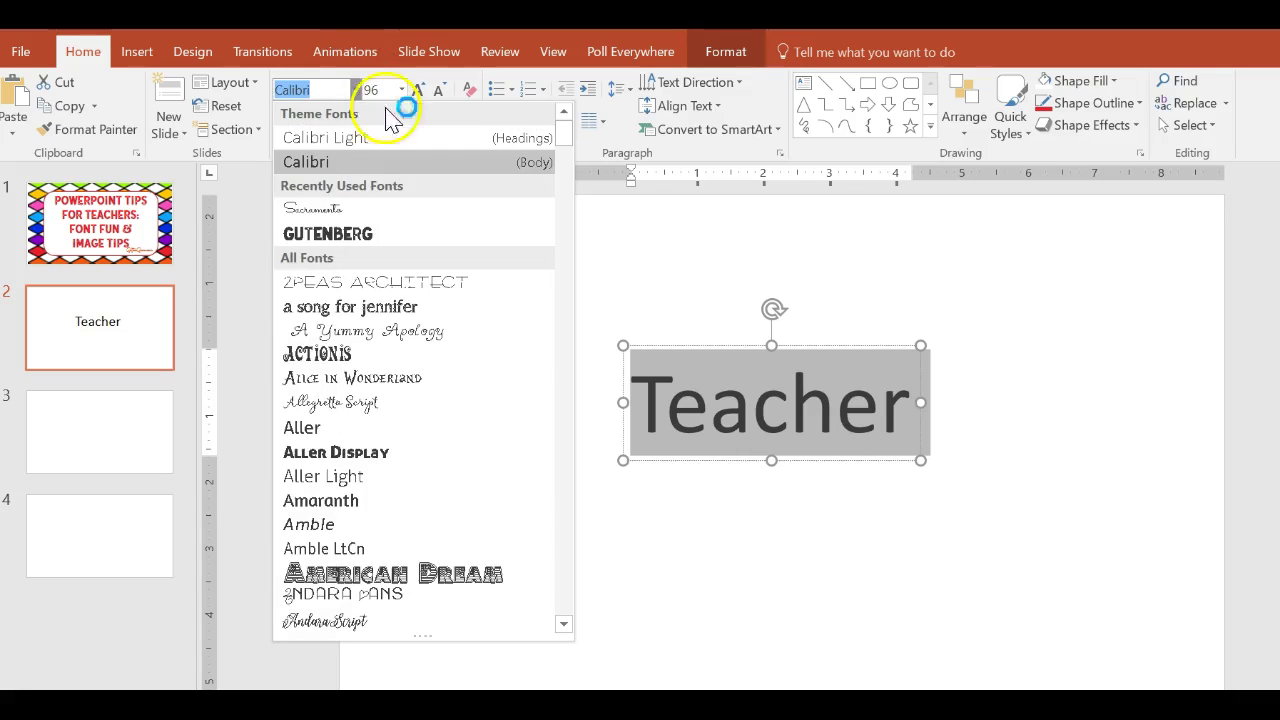
pyautogui.moveTo(564, 131); pyautogui.dragTo(565, 238)
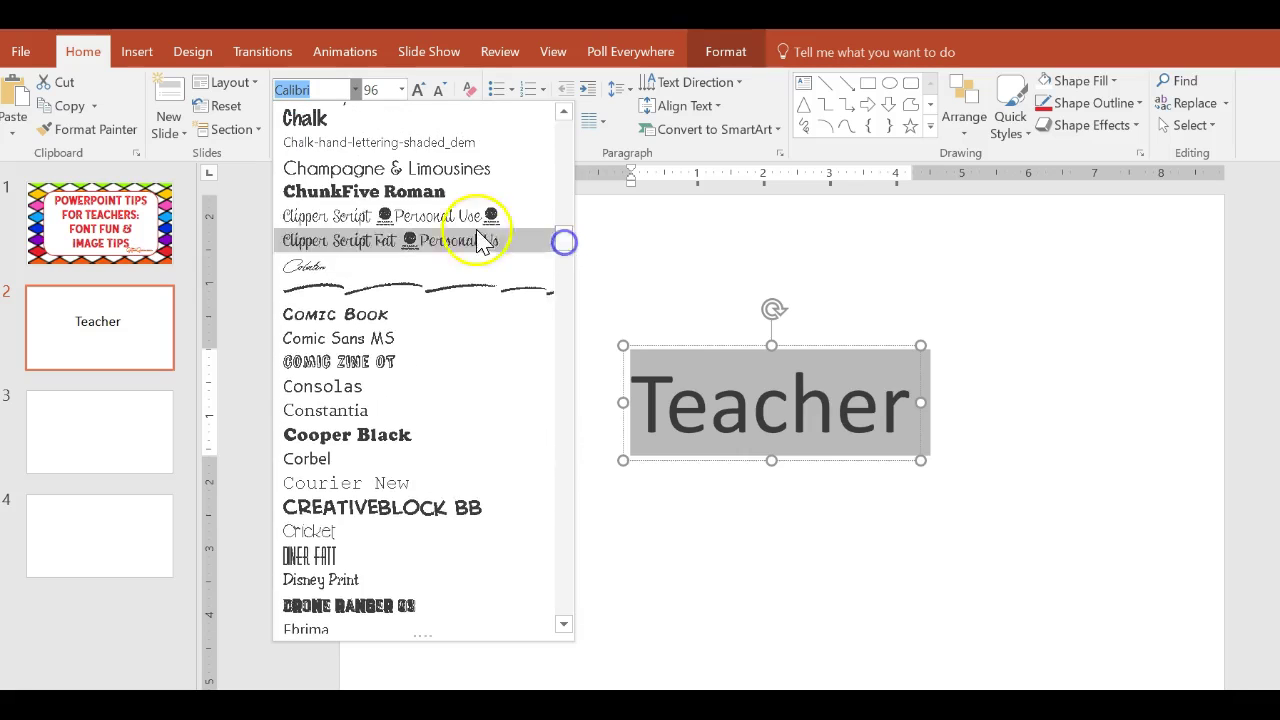
pyautogui.click(441, 193)
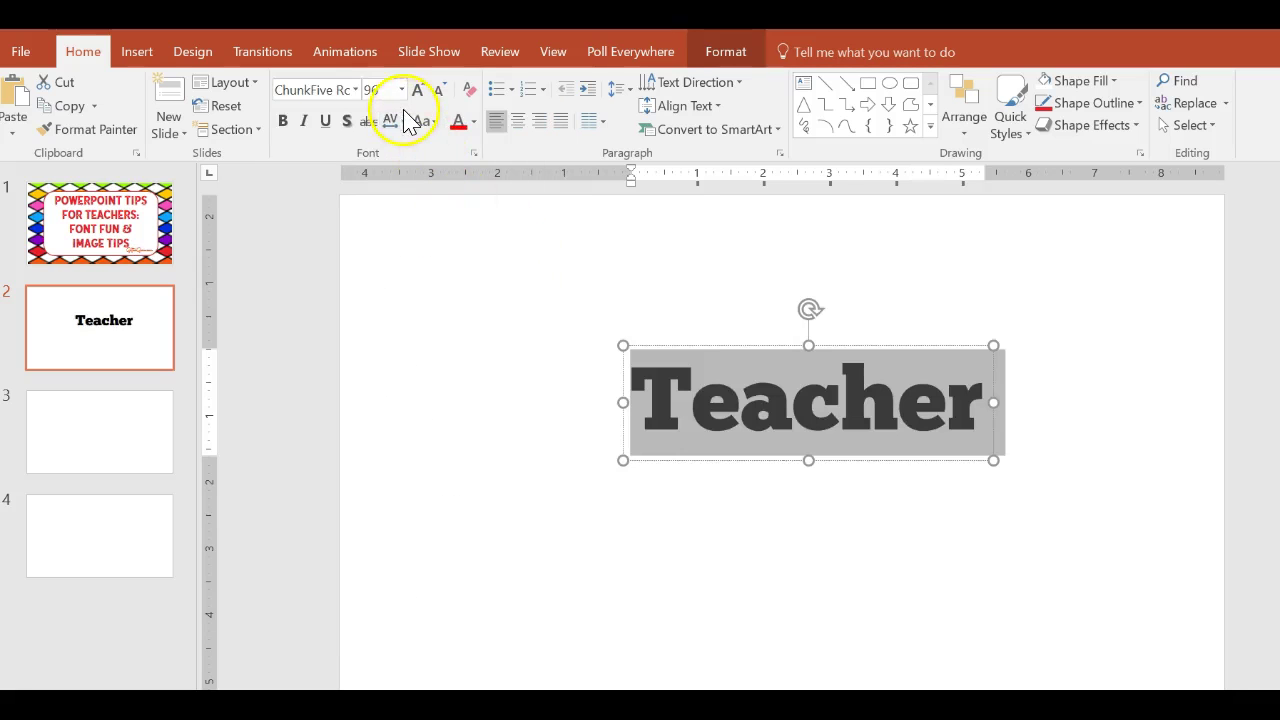
# Enlarge 'Teacher' to 200 points and drag the box back onto the slide.
pyautogui.click(379, 87)
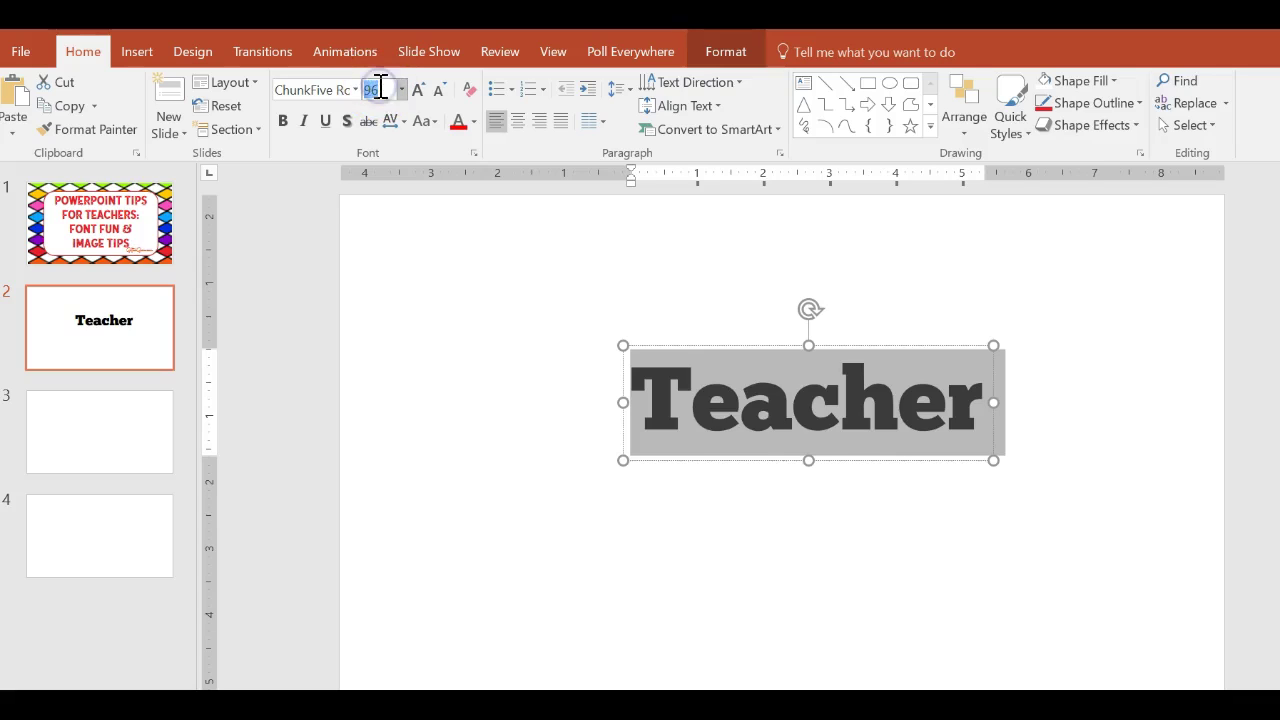
pyautogui.write('3')
pyautogui.write('00')
pyautogui.press('Return')
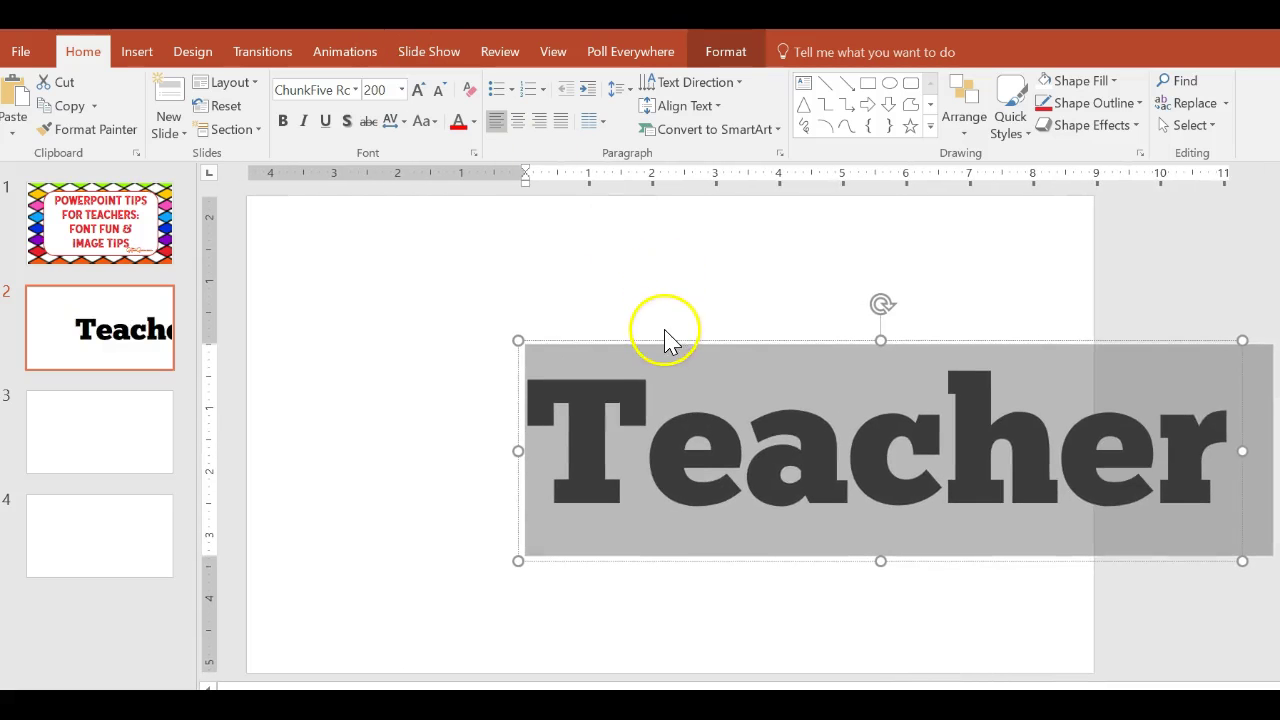
pyautogui.moveTo(665, 340); pyautogui.dragTo(442, 321)
# Select 'Teacher' and look through the More Colors picker without changing the colour.
pyautogui.click(438, 390)
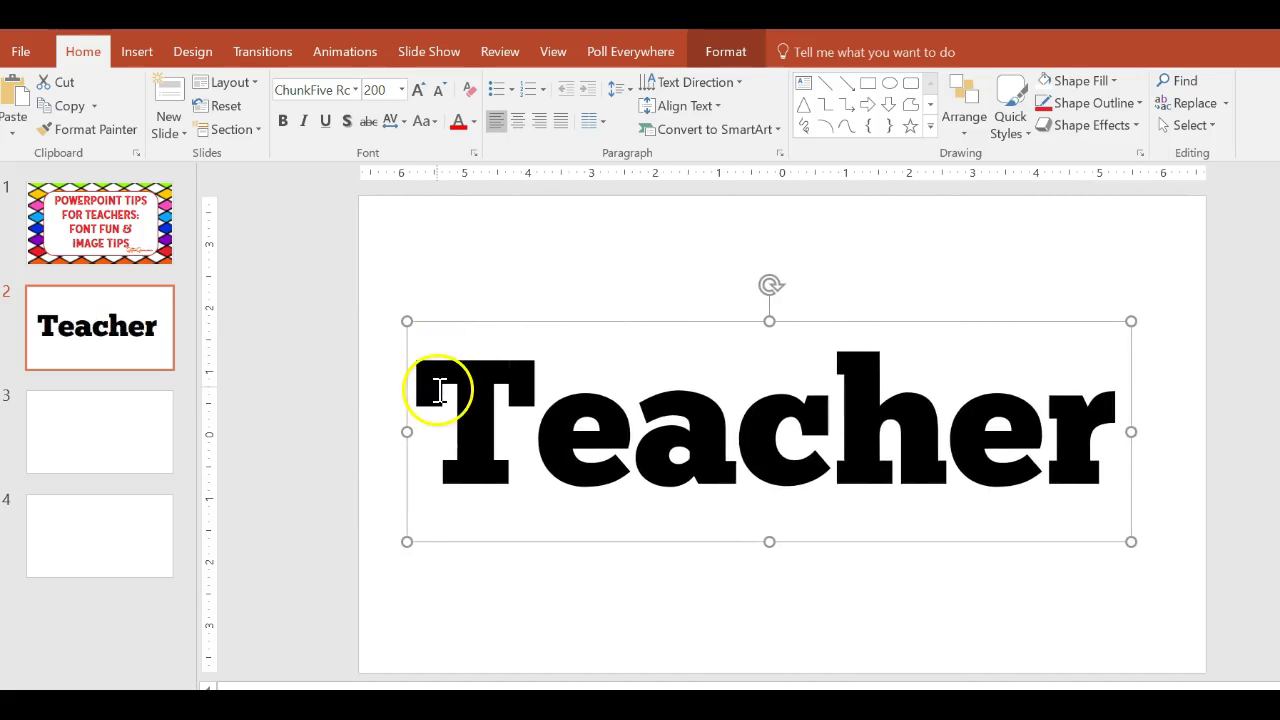
pyautogui.moveTo(438, 390); pyautogui.dragTo(1110, 437)
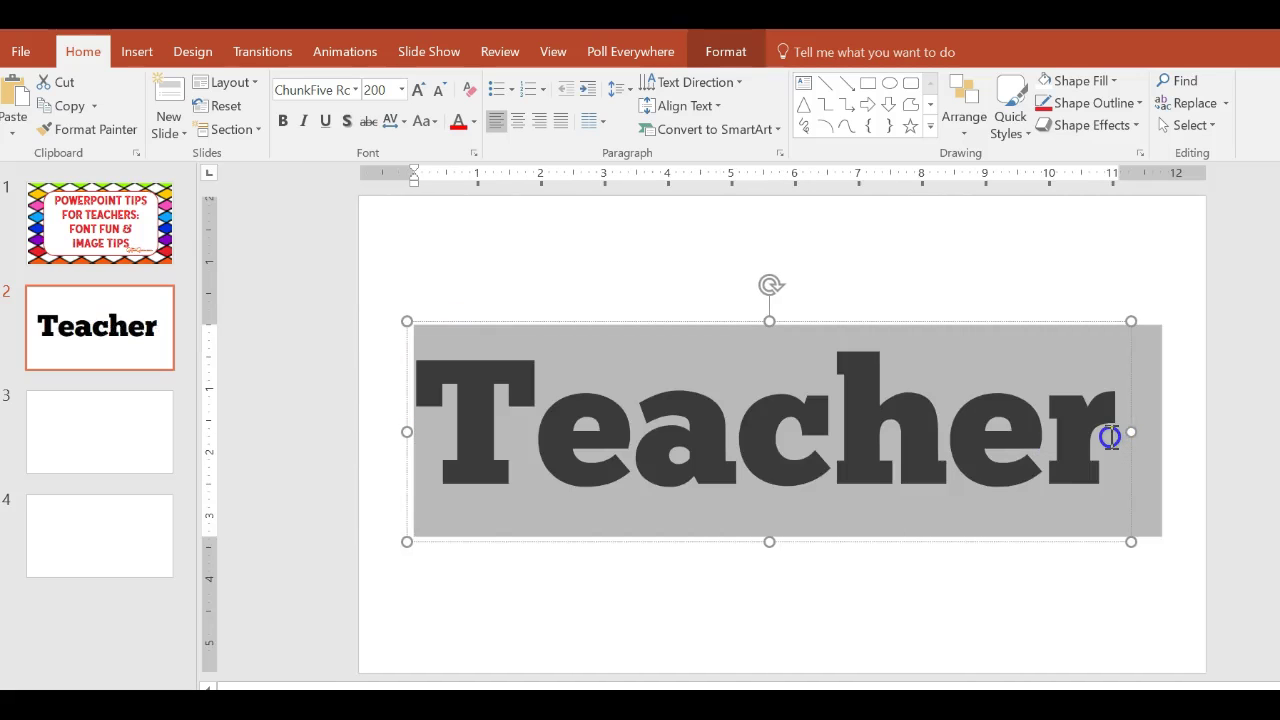
pyautogui.click(475, 124)
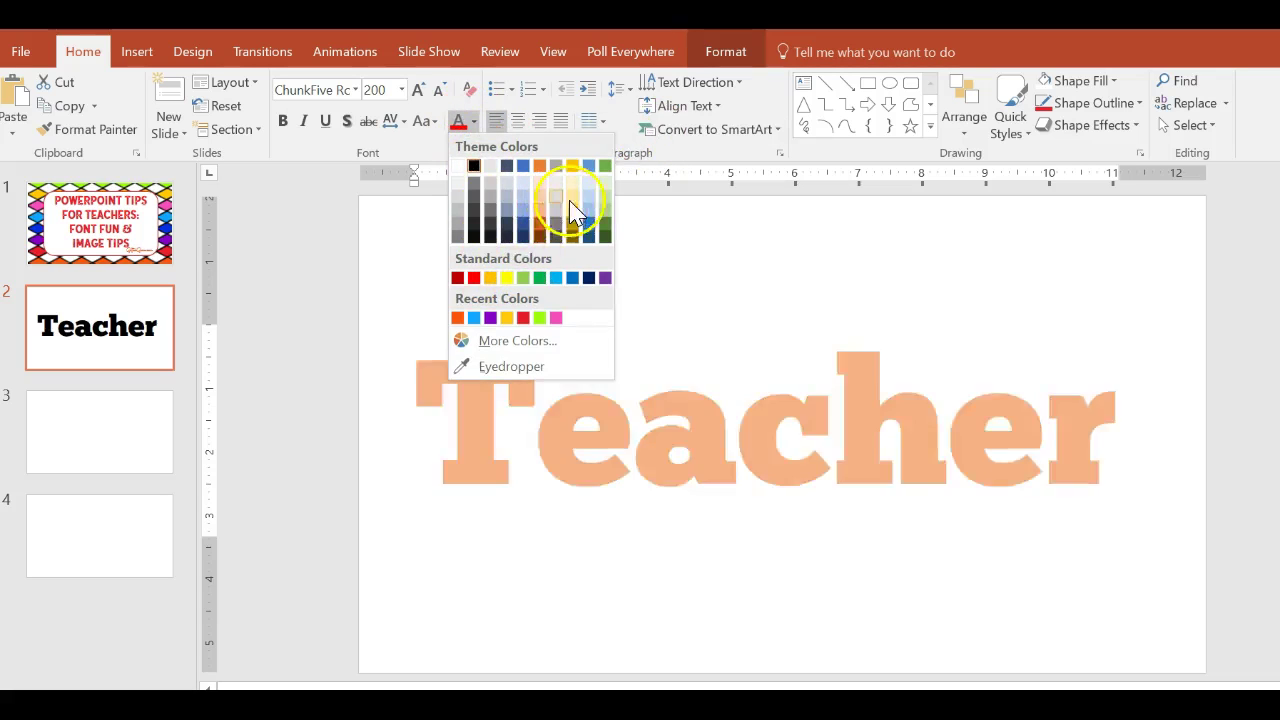
pyautogui.click(522, 343)
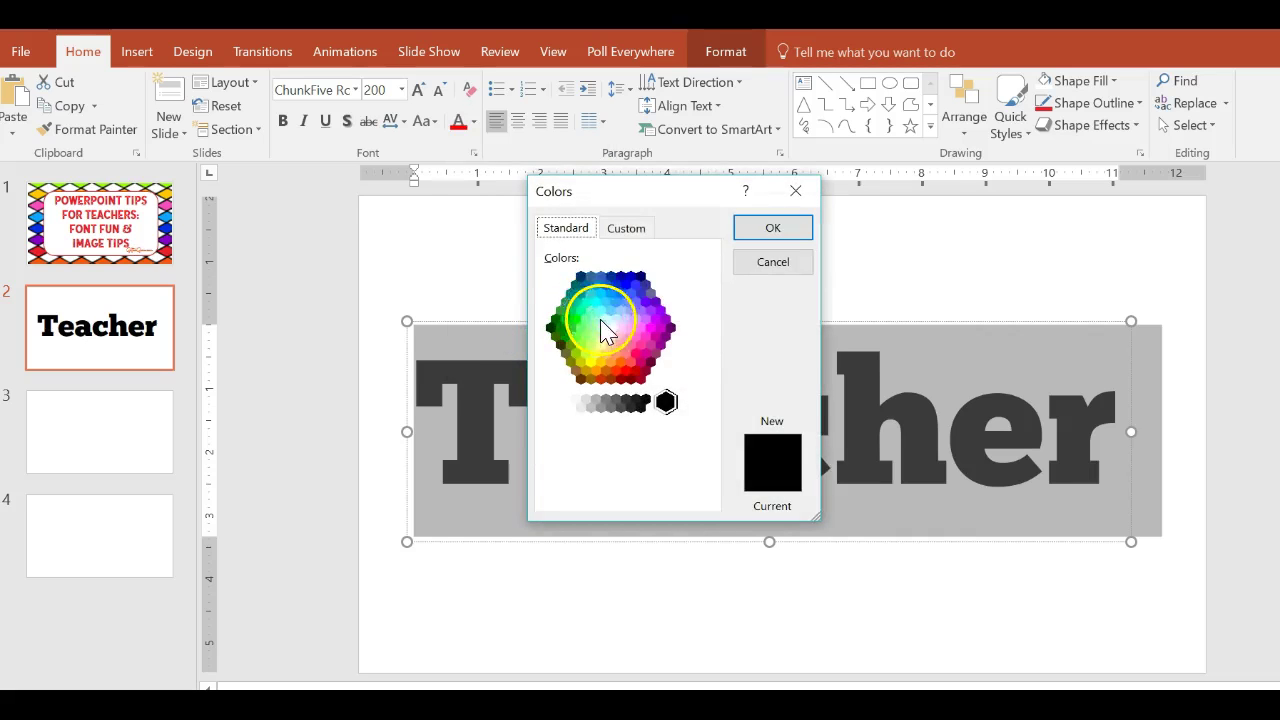
pyautogui.click(628, 232)
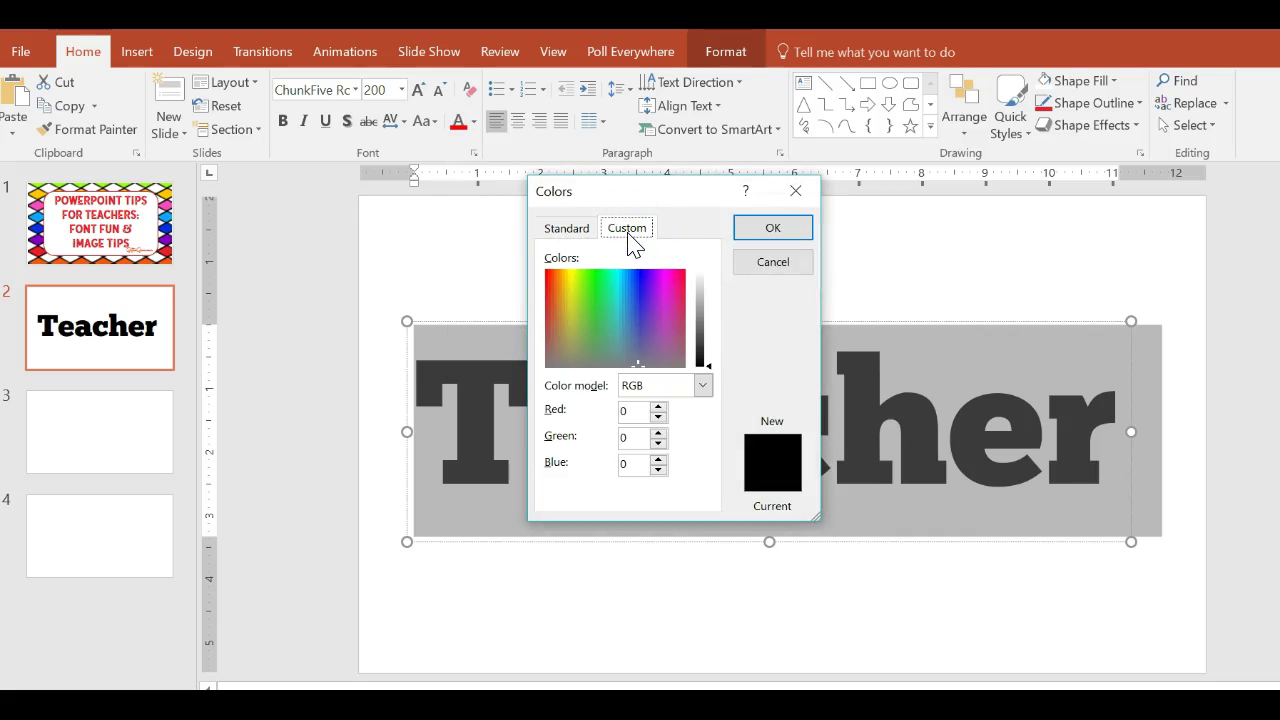
pyautogui.click(796, 194)
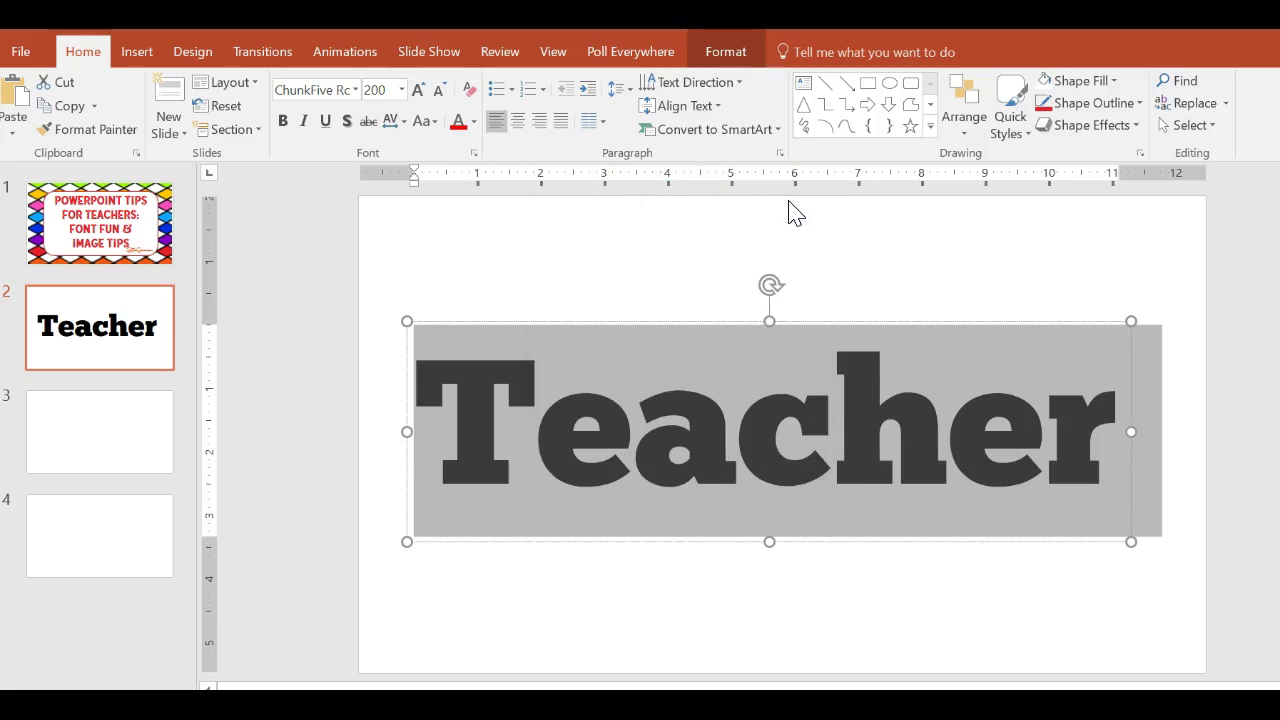
# Recolour 'Teacher' white by sampling the slide background with the eyedropper.
pyautogui.click(475, 122)
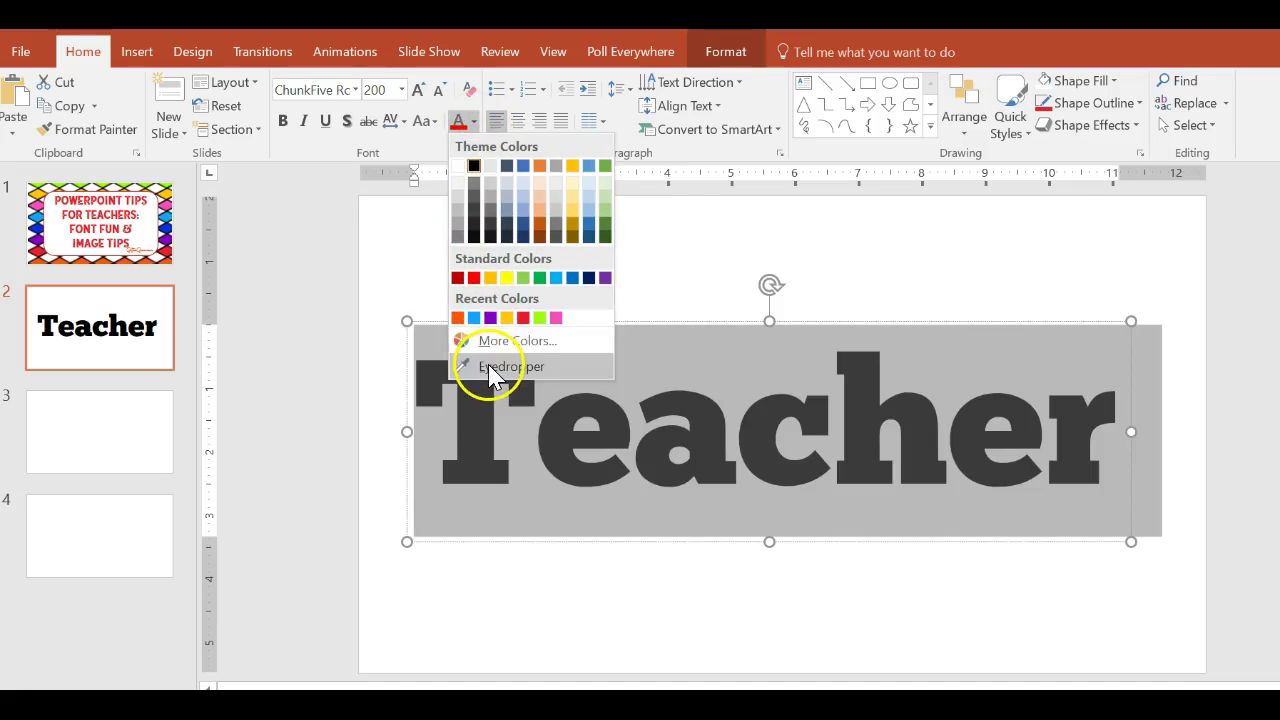
pyautogui.click(495, 366)
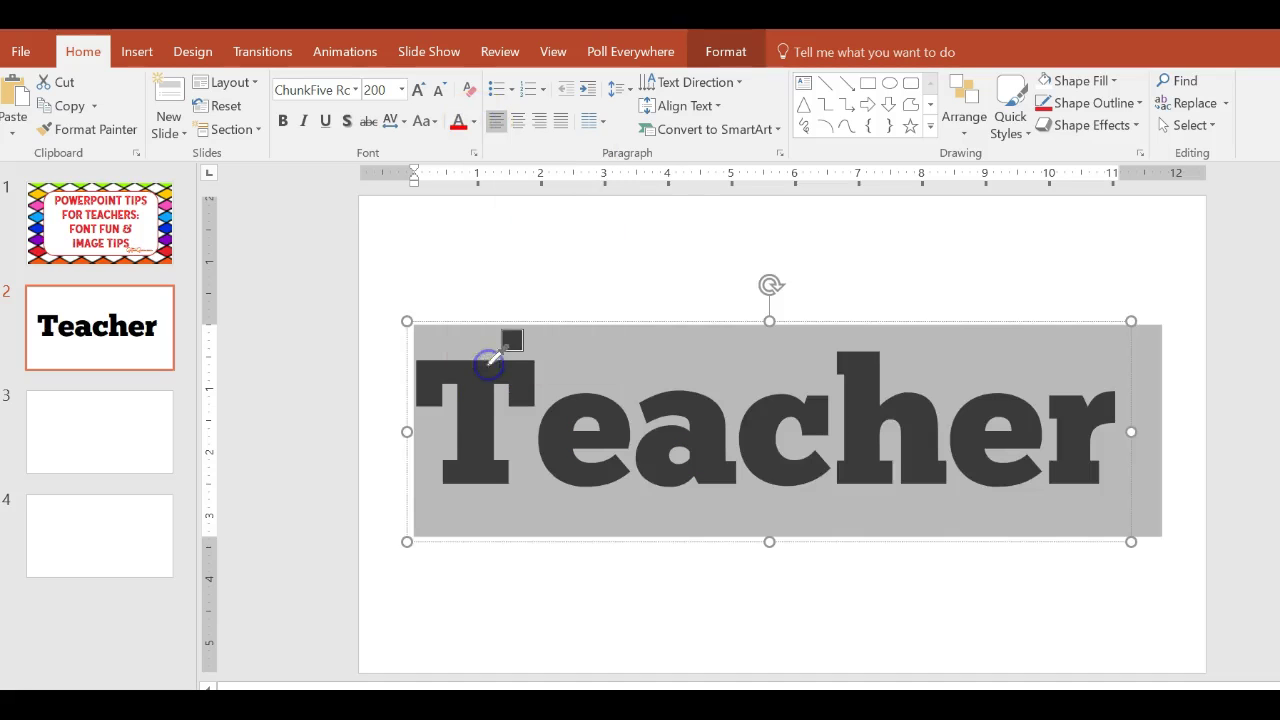
pyautogui.click(543, 268)
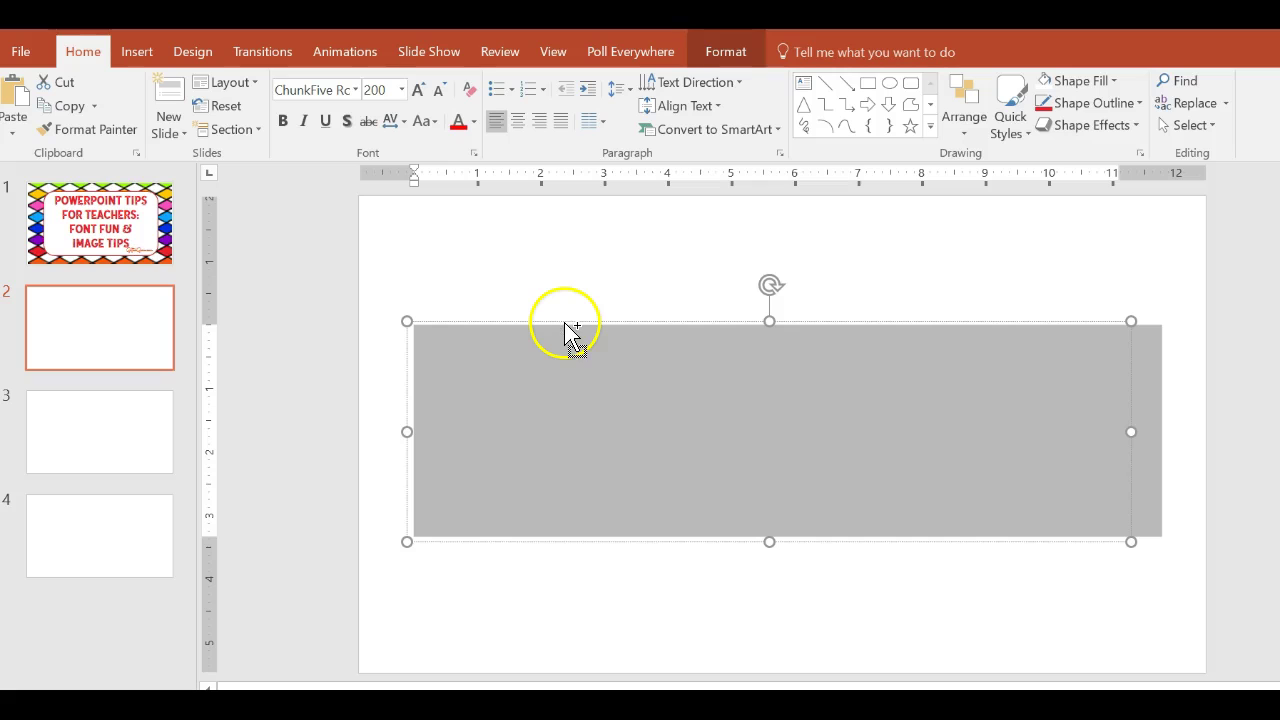
# Undo the white recolouring so 'Teacher' is dark grey, then browse the Text Fill menu.
pyautogui.hotkey('ctrl', 'z')
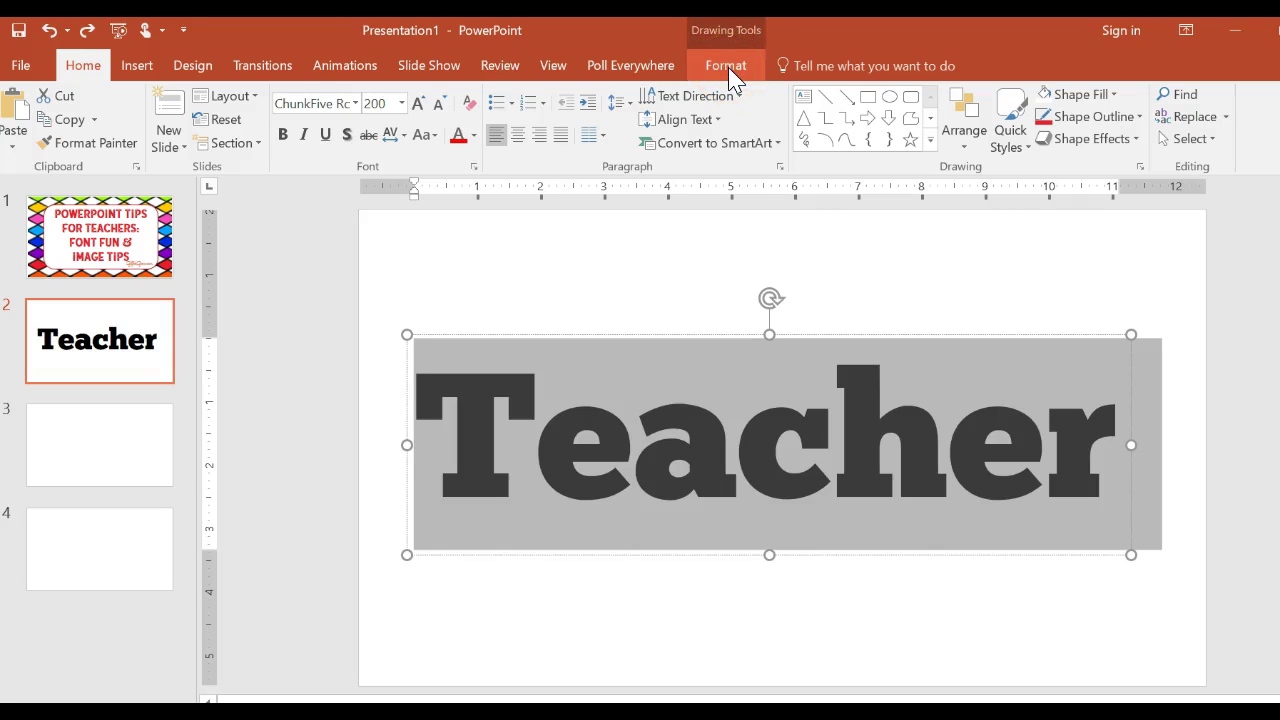
pyautogui.click(728, 68)
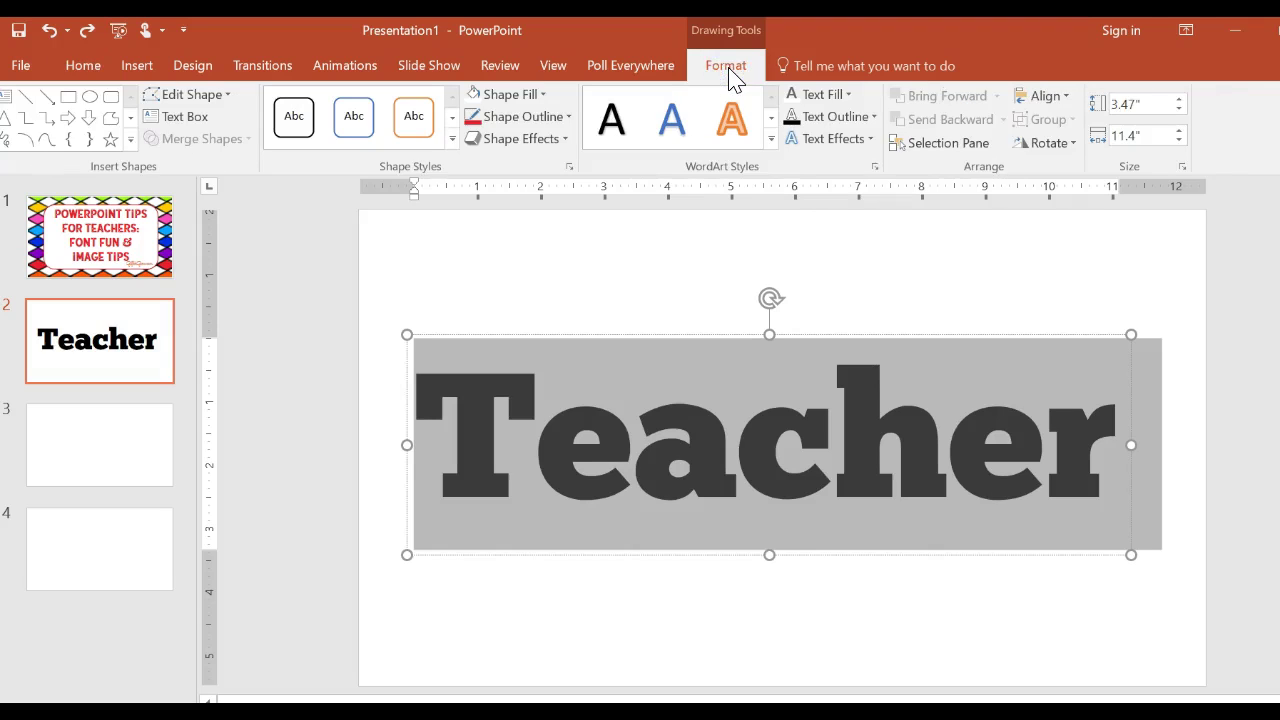
pyautogui.click(730, 44)
pyautogui.click(847, 95)
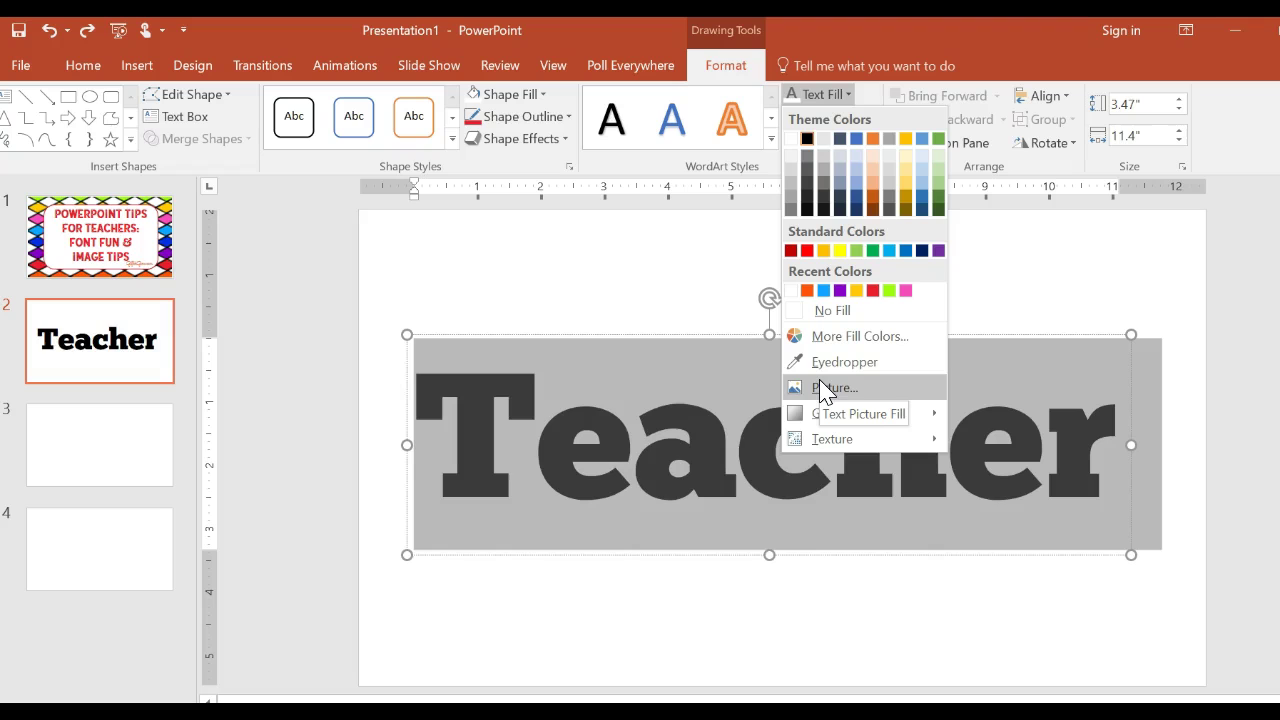
pyautogui.click(686, 286)
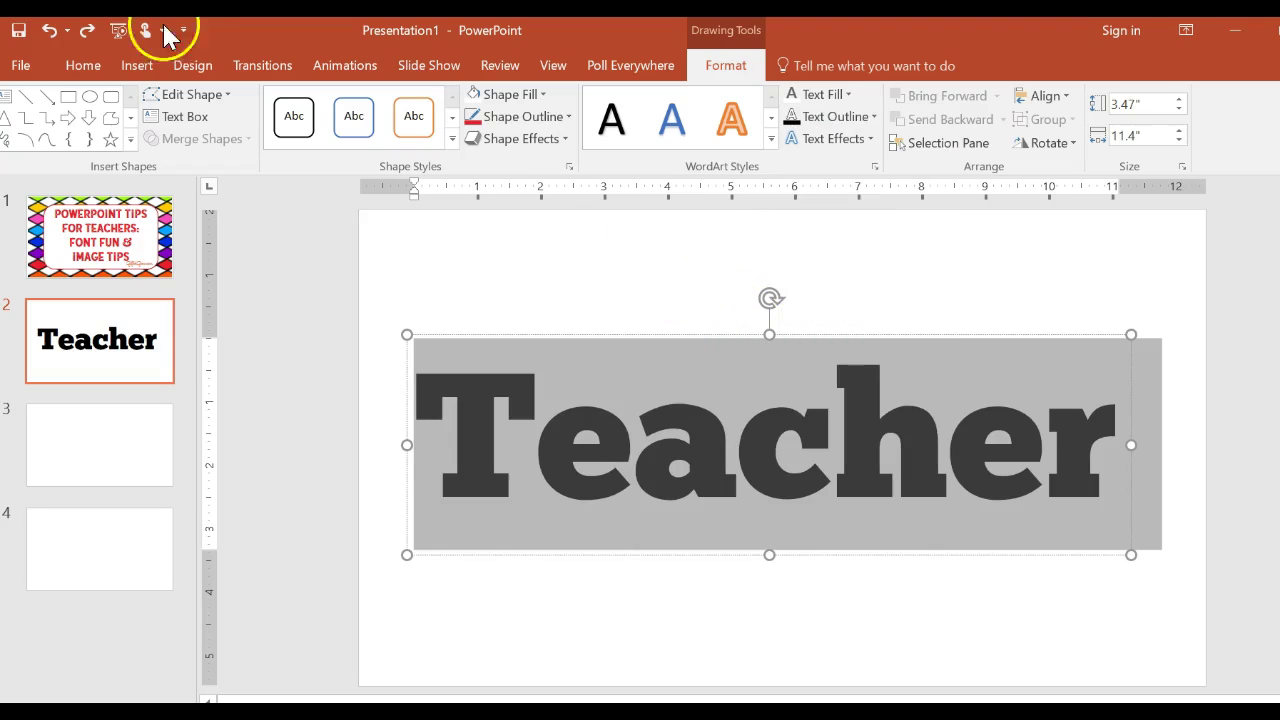
pyautogui.click(83, 65)
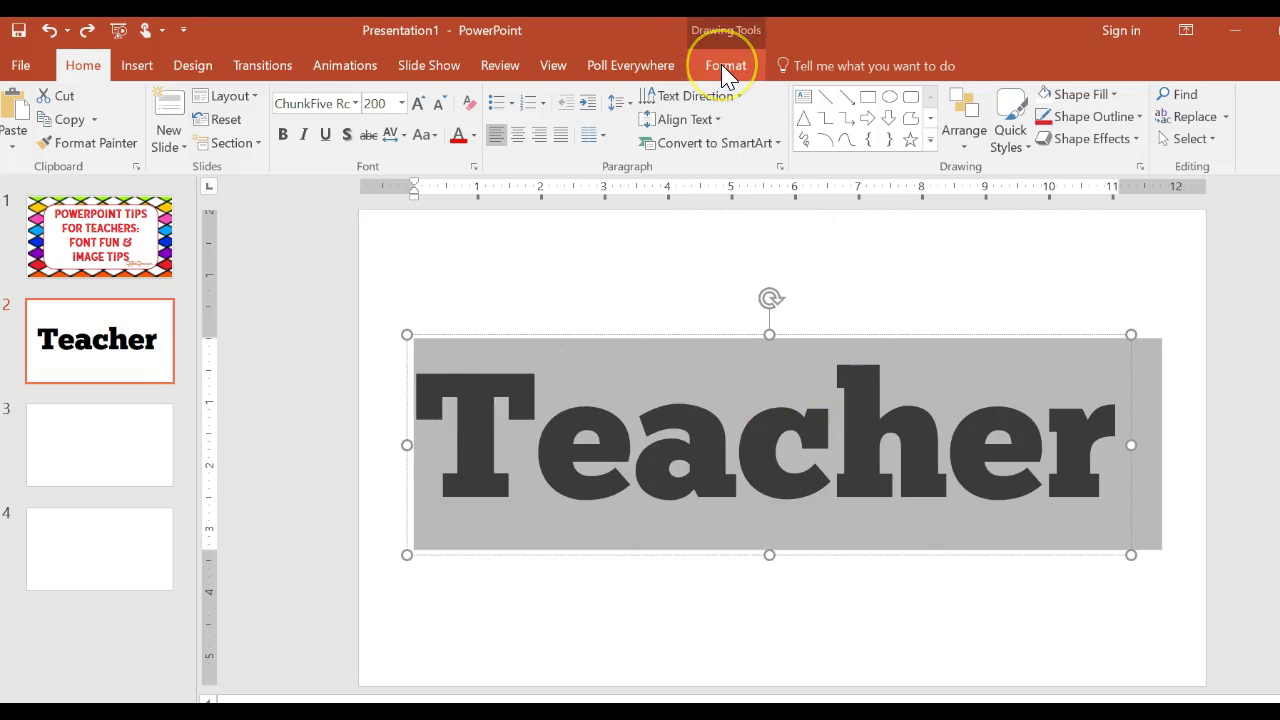
# Show the Text Fill choices for 'Teacher' on the Drawing Tools Format tab.
pyautogui.click(474, 135)
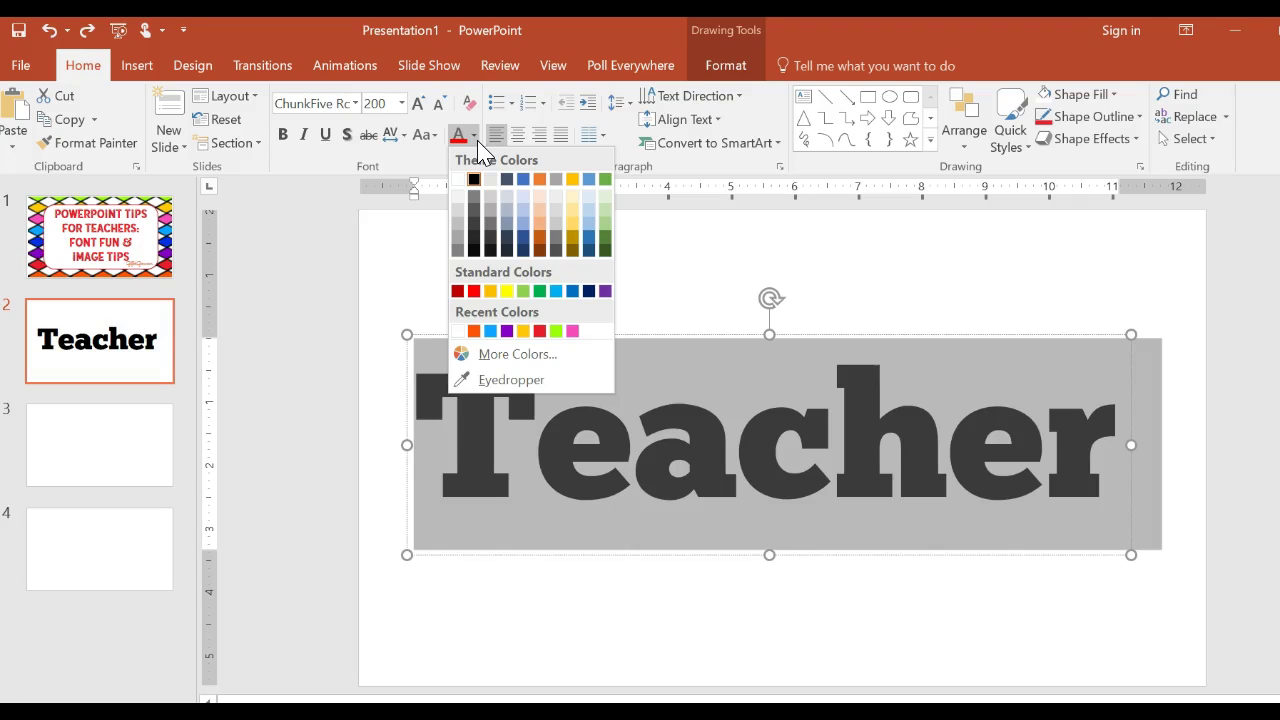
pyautogui.click(724, 62)
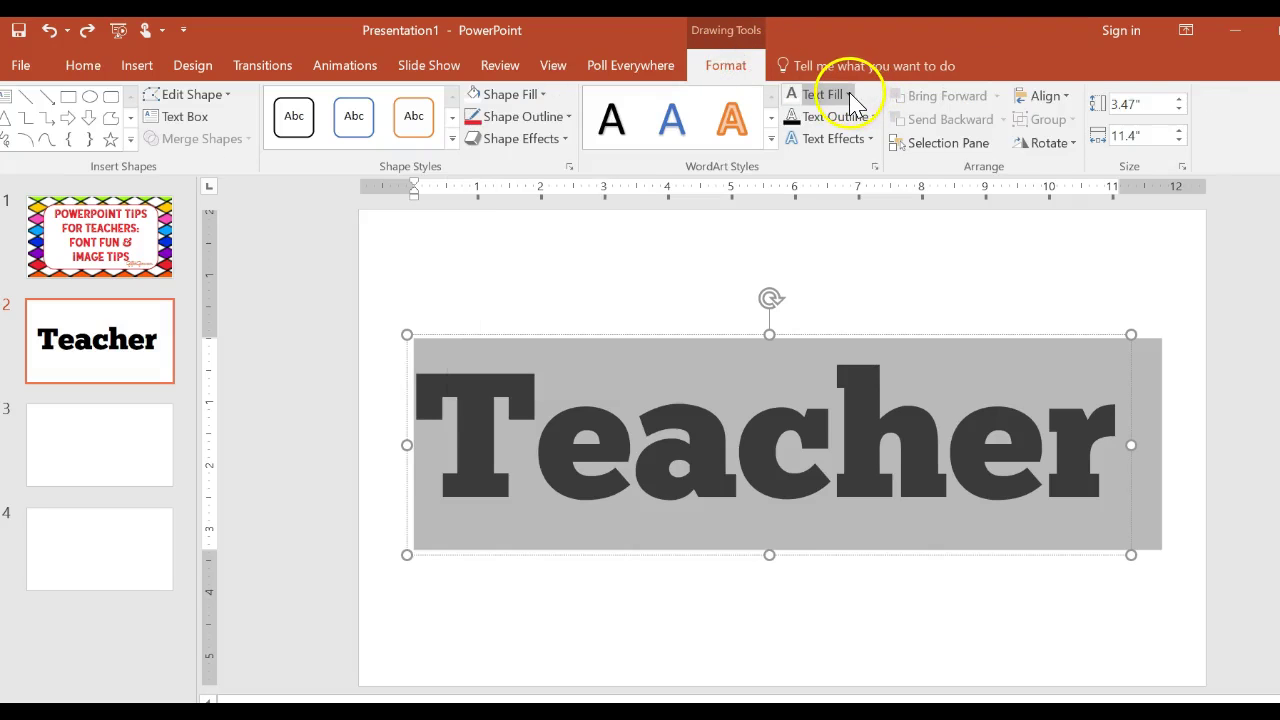
pyautogui.click(850, 95)
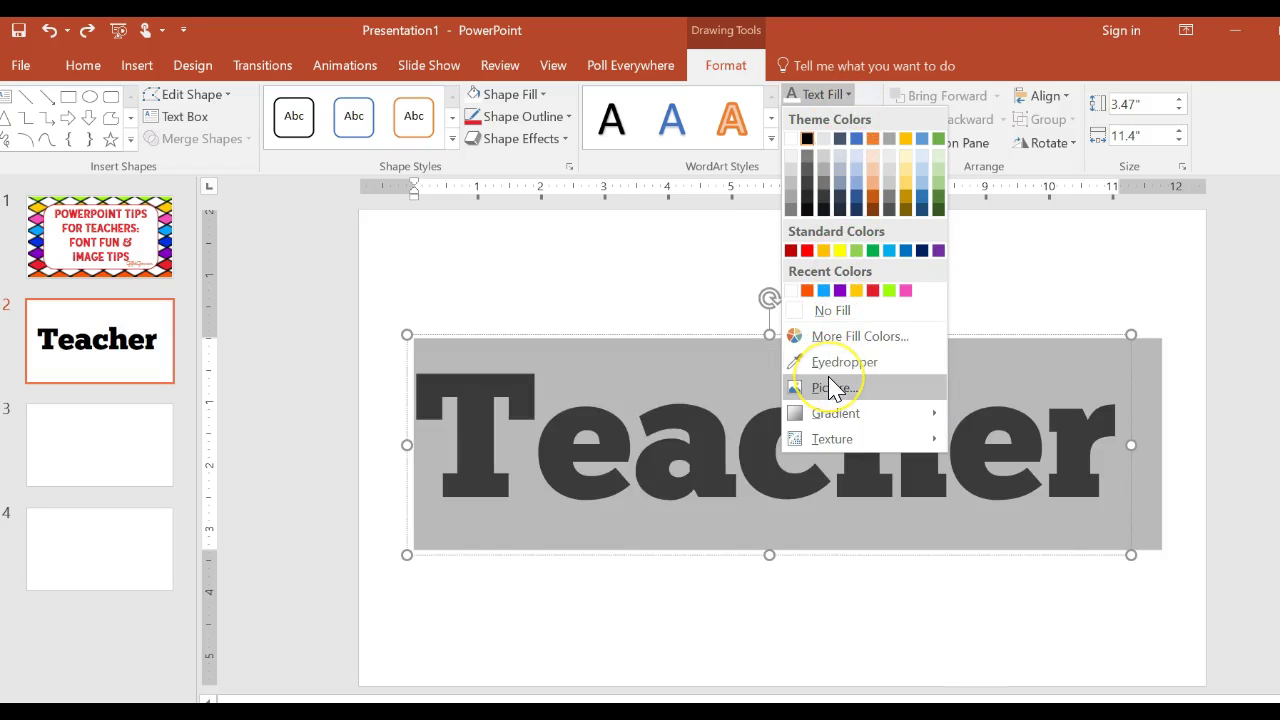
# Fill 'Teacher' with the BigdotsltblueLetterPaper.png picture from the Backgrounds folder.
pyautogui.click(830, 385)
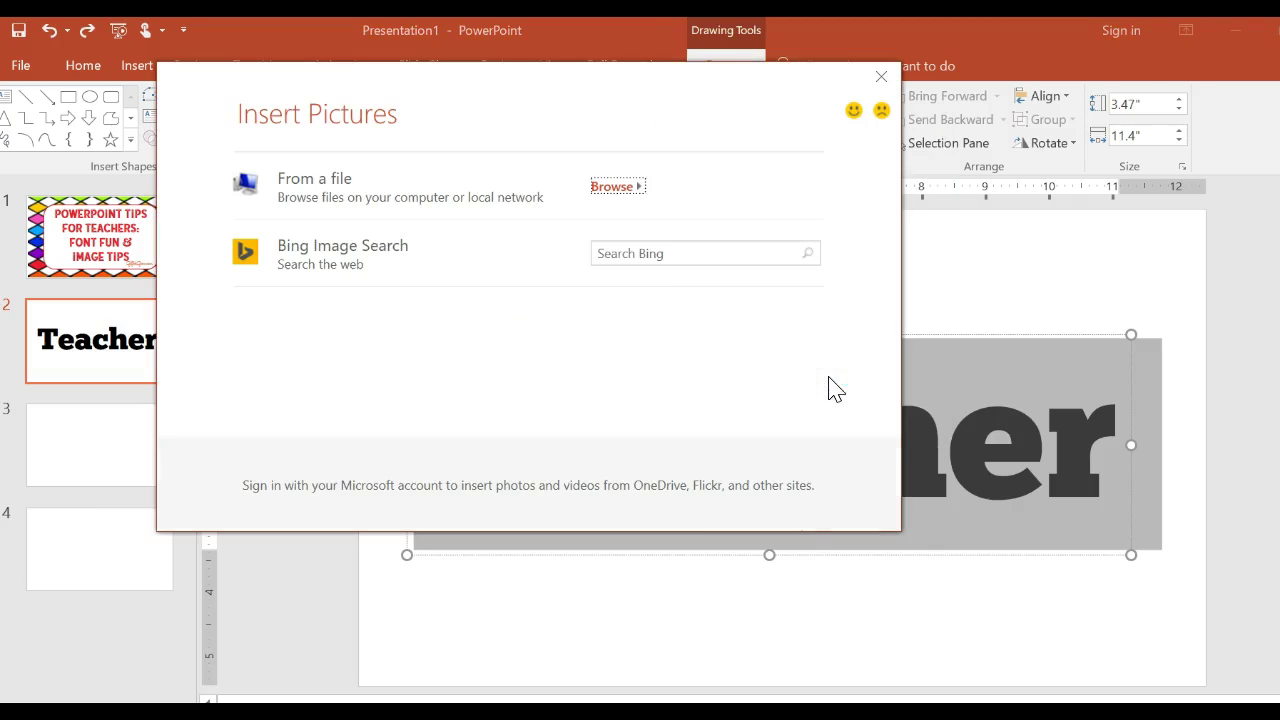
pyautogui.click(545, 212)
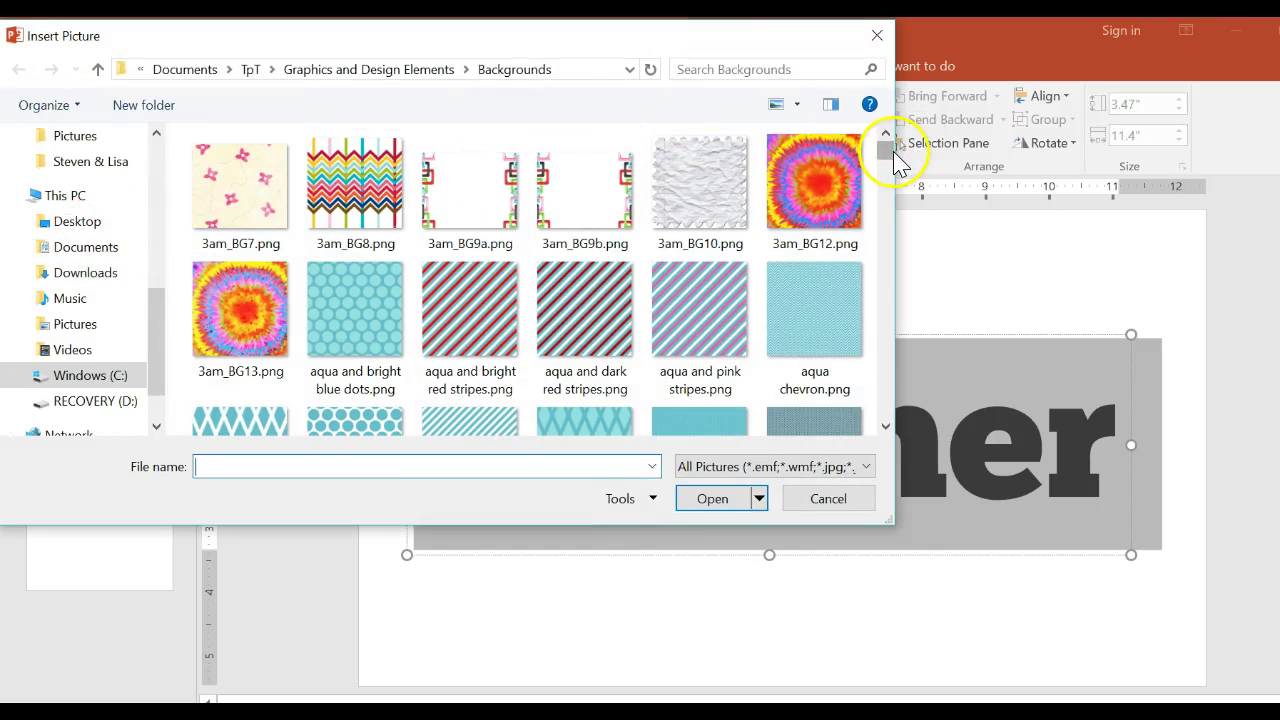
pyautogui.moveTo(886, 154); pyautogui.dragTo(887, 175)
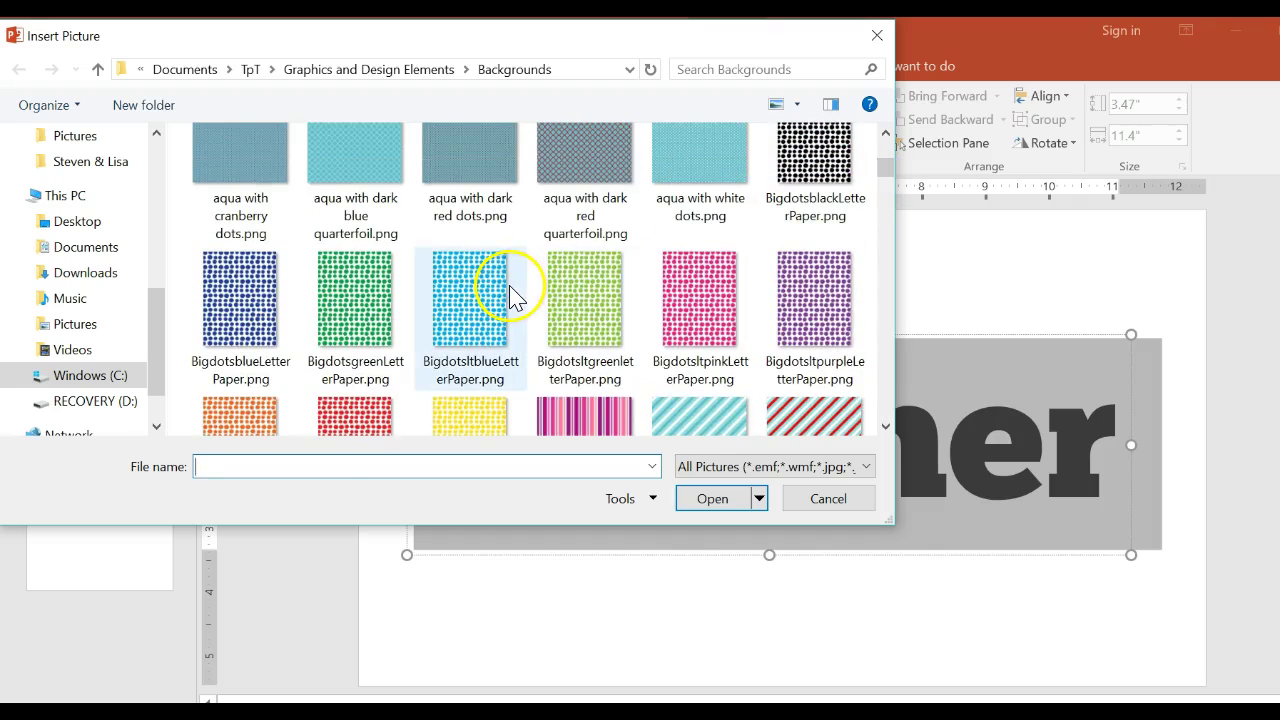
pyautogui.click(507, 285)
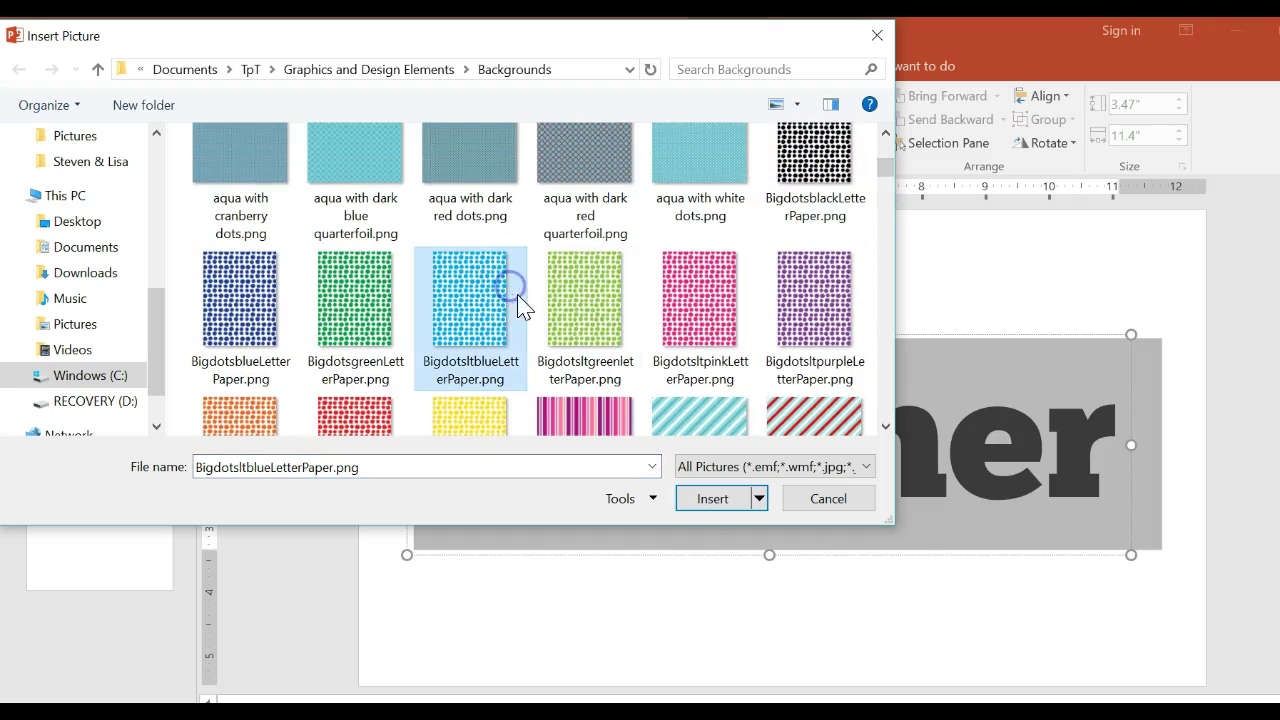
pyautogui.click(713, 498)
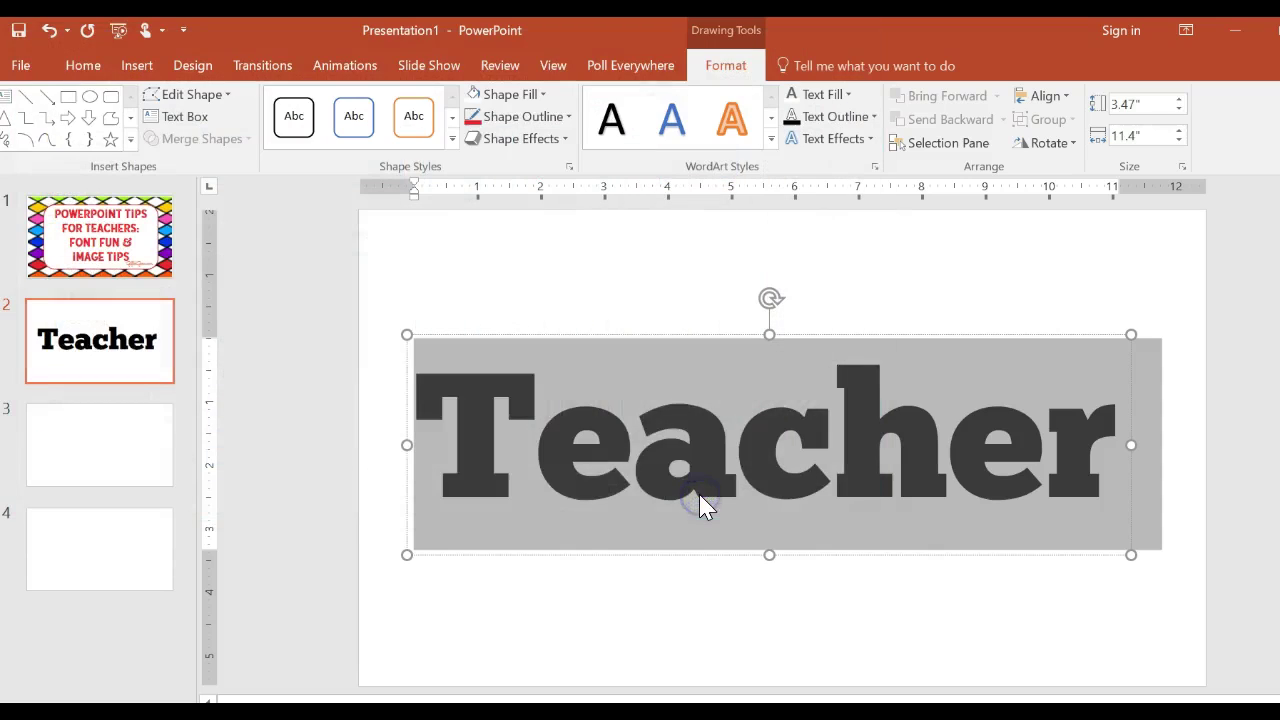
# Reselect the whole word 'Teacher' and bring up its Text Fill options again.
pyautogui.click(692, 274)
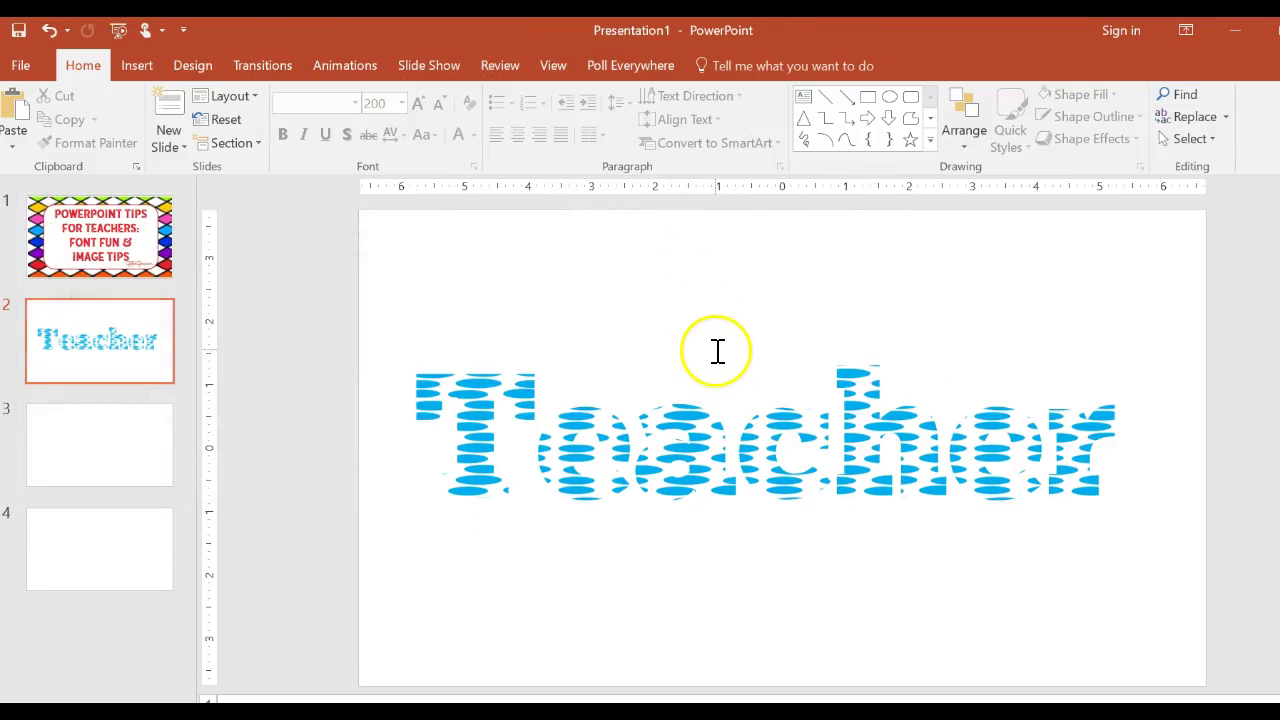
pyautogui.click(472, 436)
pyautogui.moveTo(472, 436); pyautogui.dragTo(1107, 472)
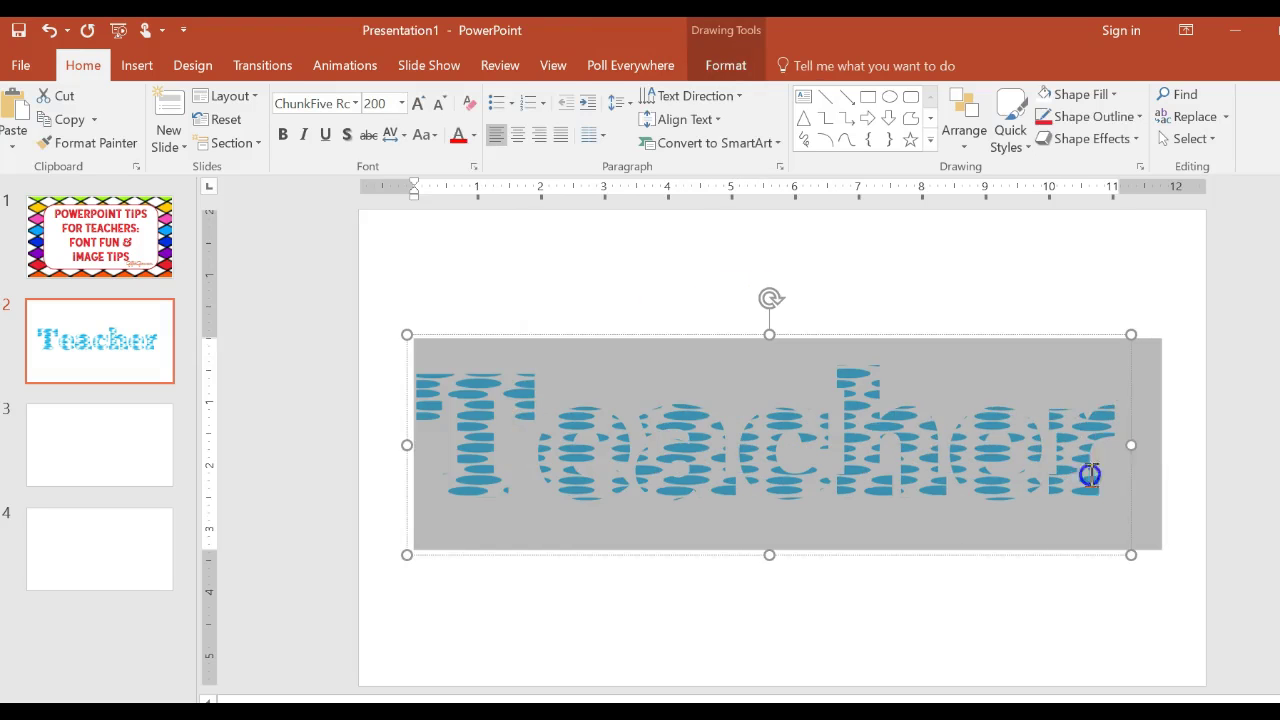
pyautogui.click(728, 65)
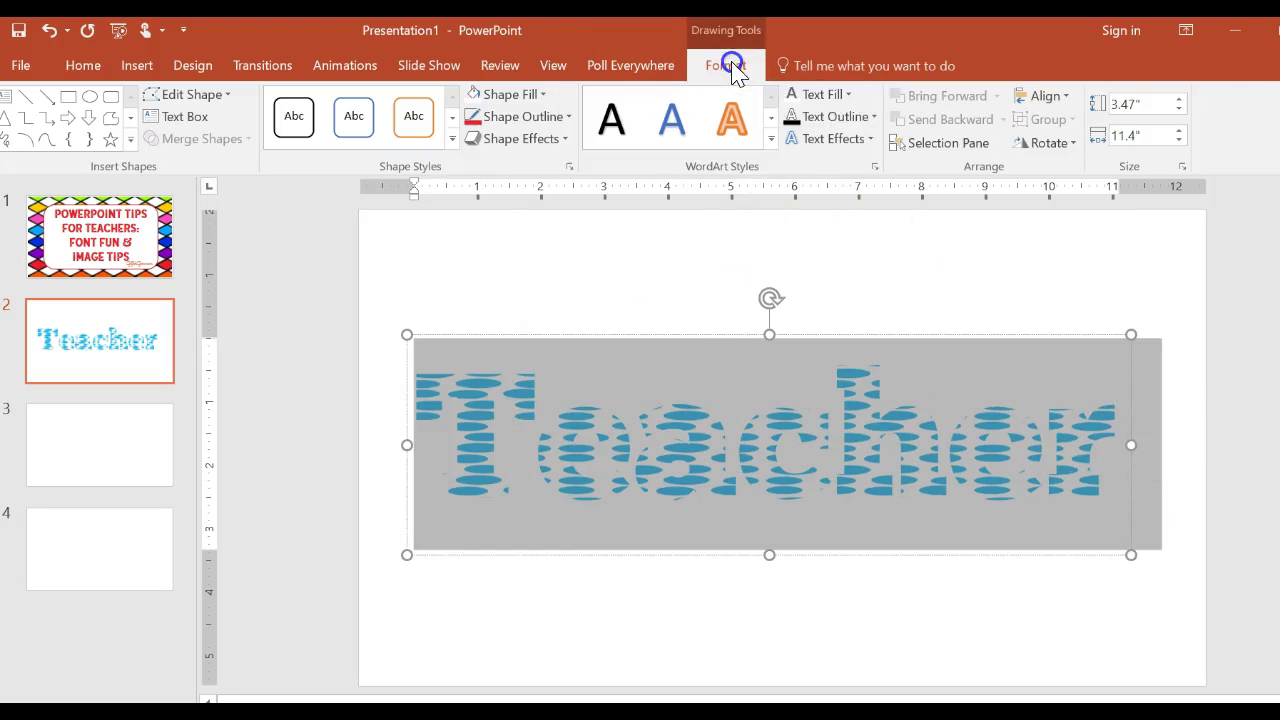
pyautogui.click(847, 95)
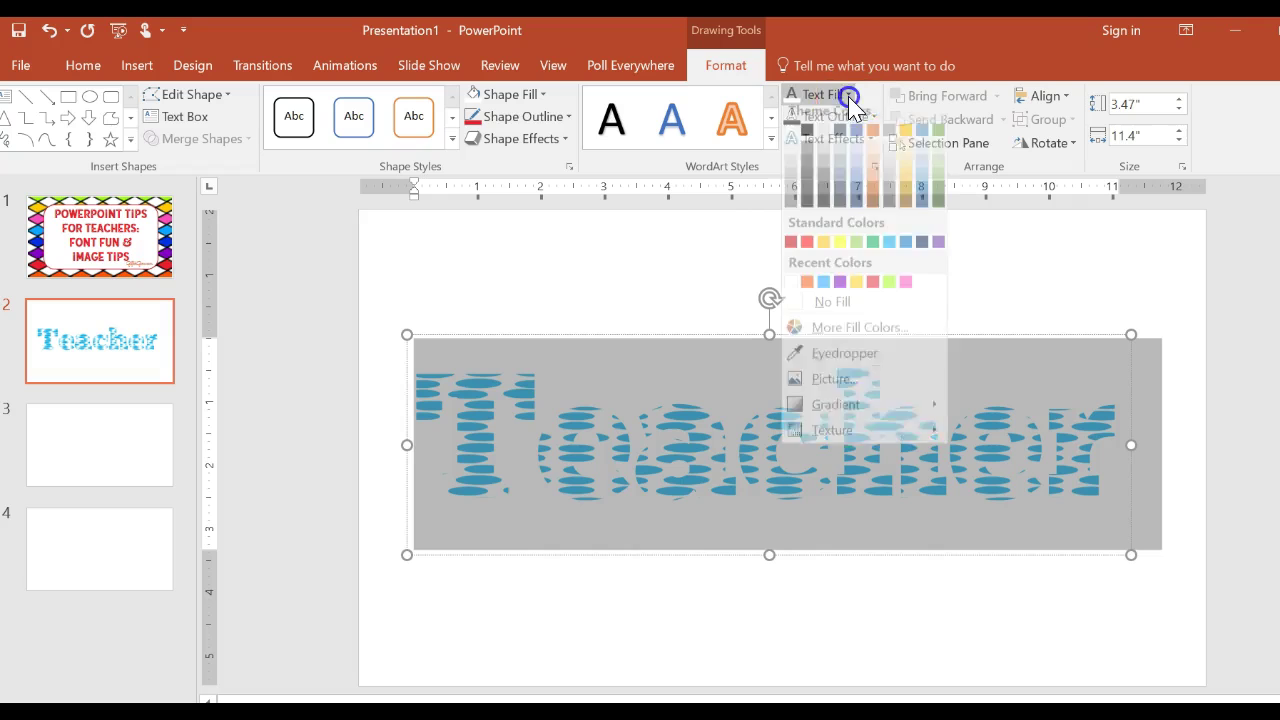
pyautogui.click(830, 362)
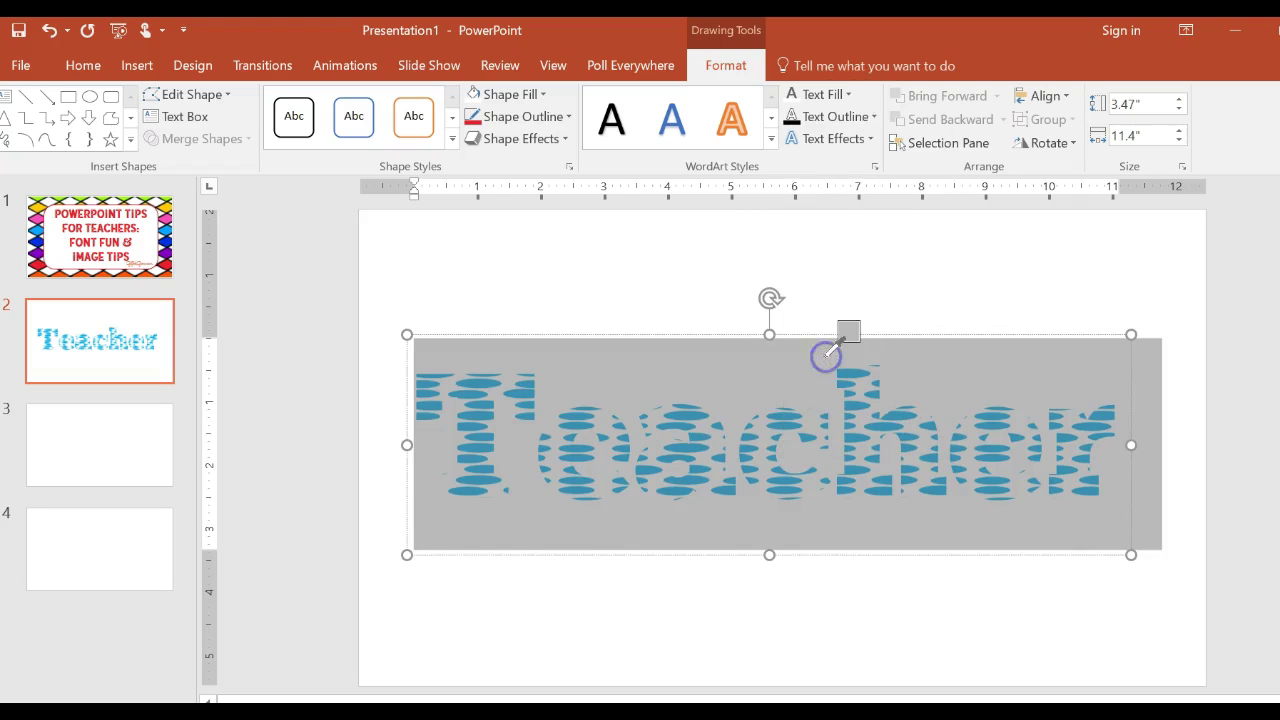
pyautogui.click(836, 92)
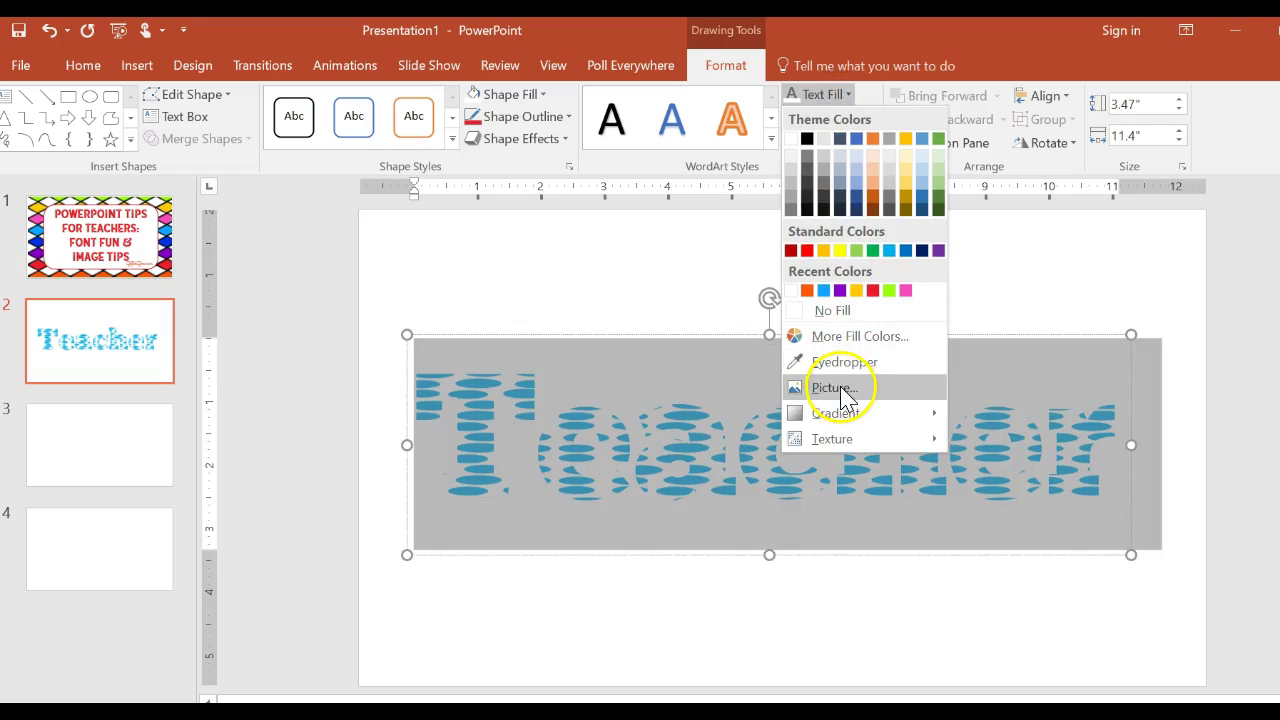
# Fill 'Teacher' with australia on globe.jpg from Documents > Images and view the result.
pyautogui.click(840, 390)
pyautogui.click(500, 171)
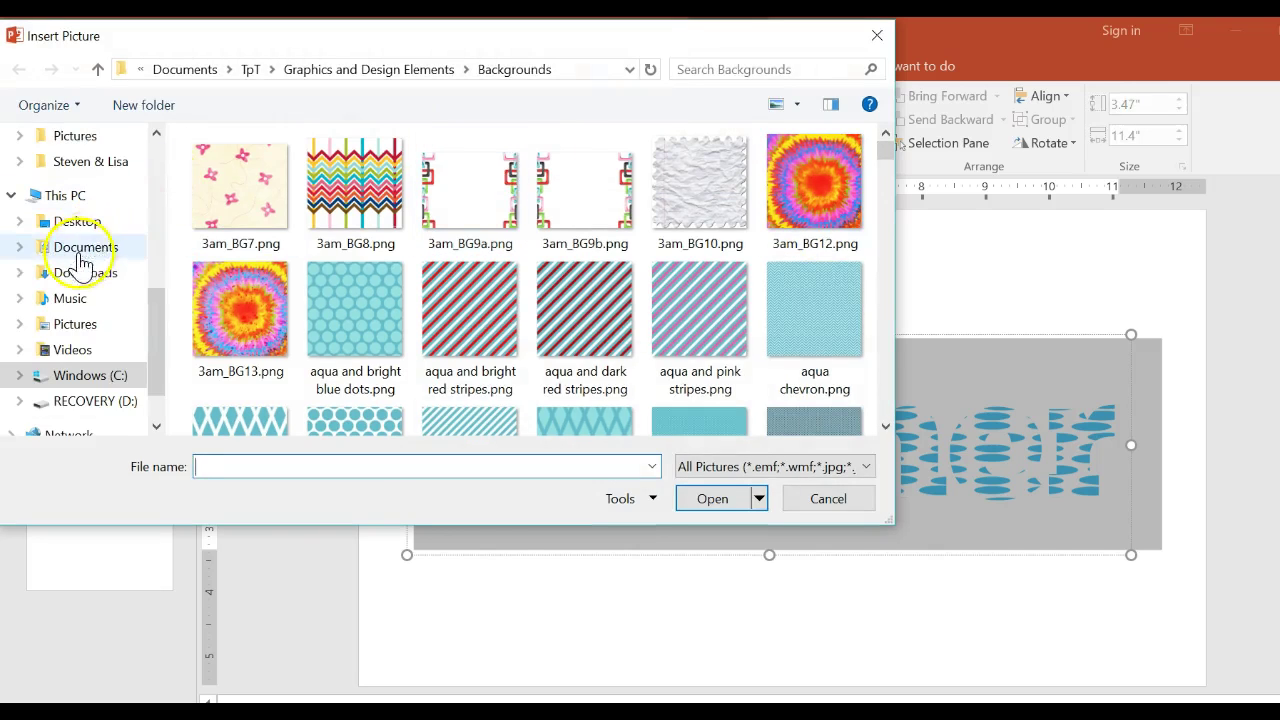
pyautogui.click(80, 252)
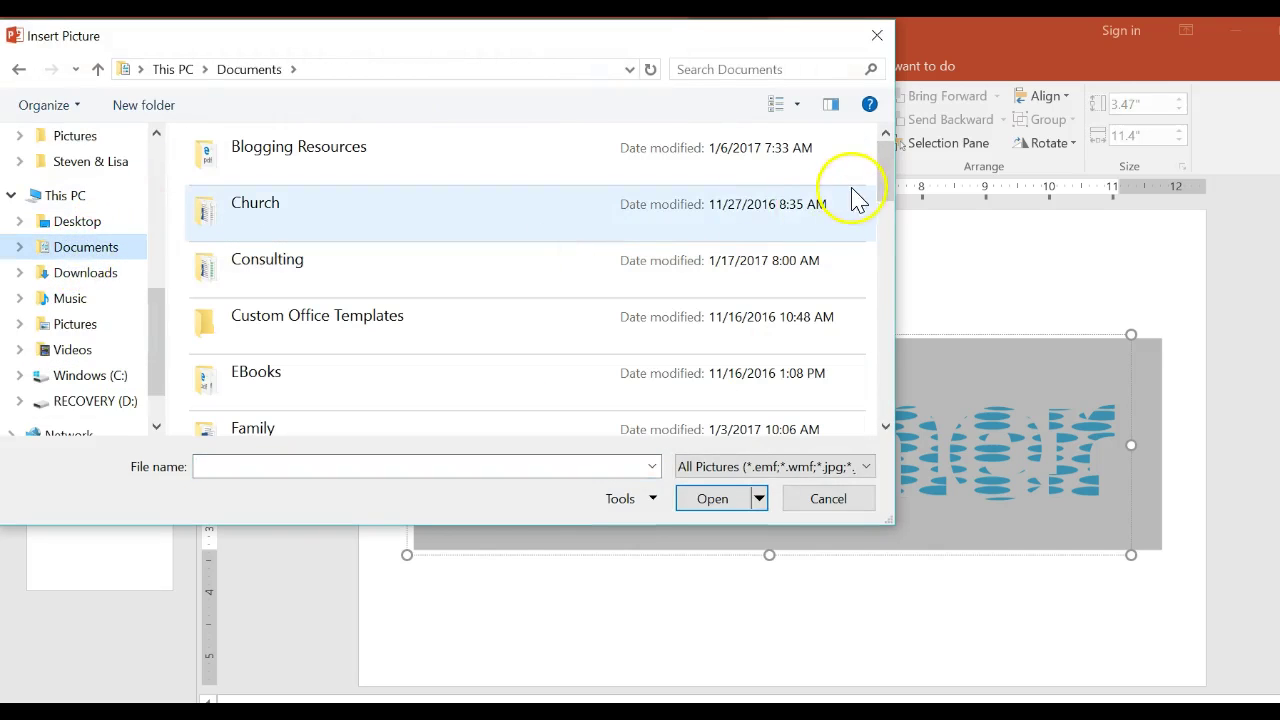
pyautogui.moveTo(890, 175); pyautogui.dragTo(889, 246)
pyautogui.doubleClick(700, 334)
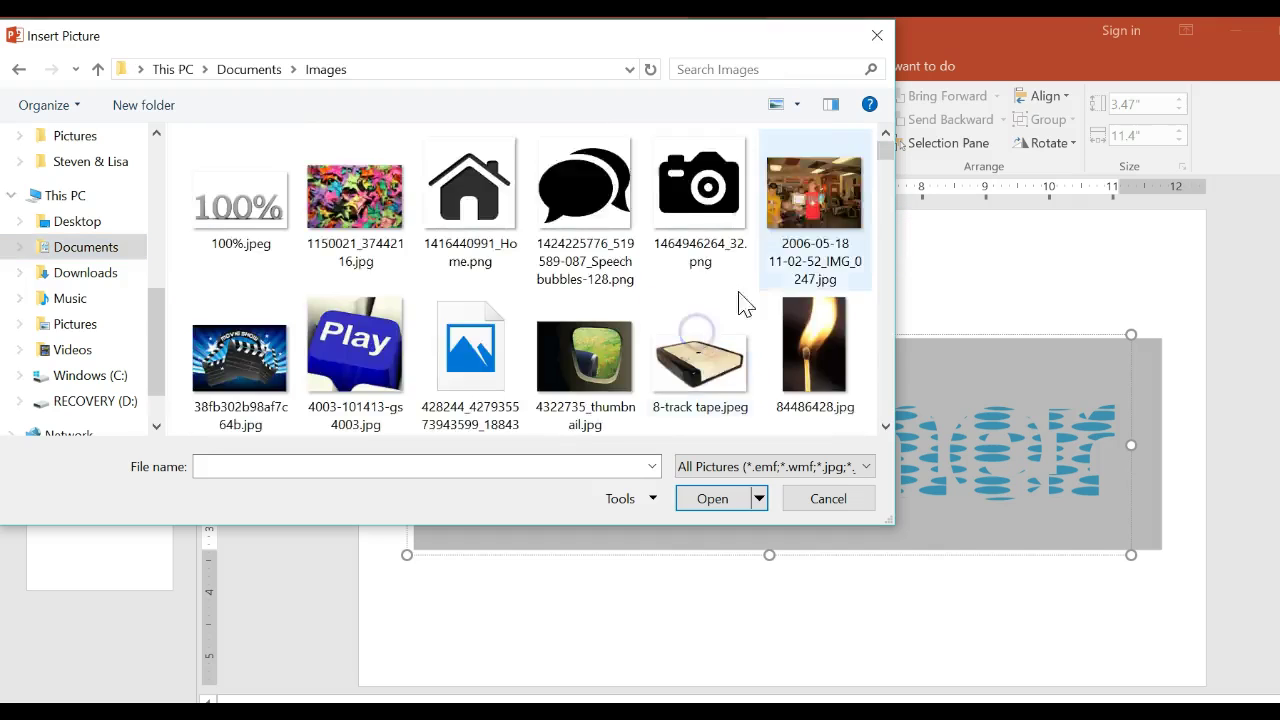
pyautogui.moveTo(886, 163); pyautogui.dragTo(887, 170)
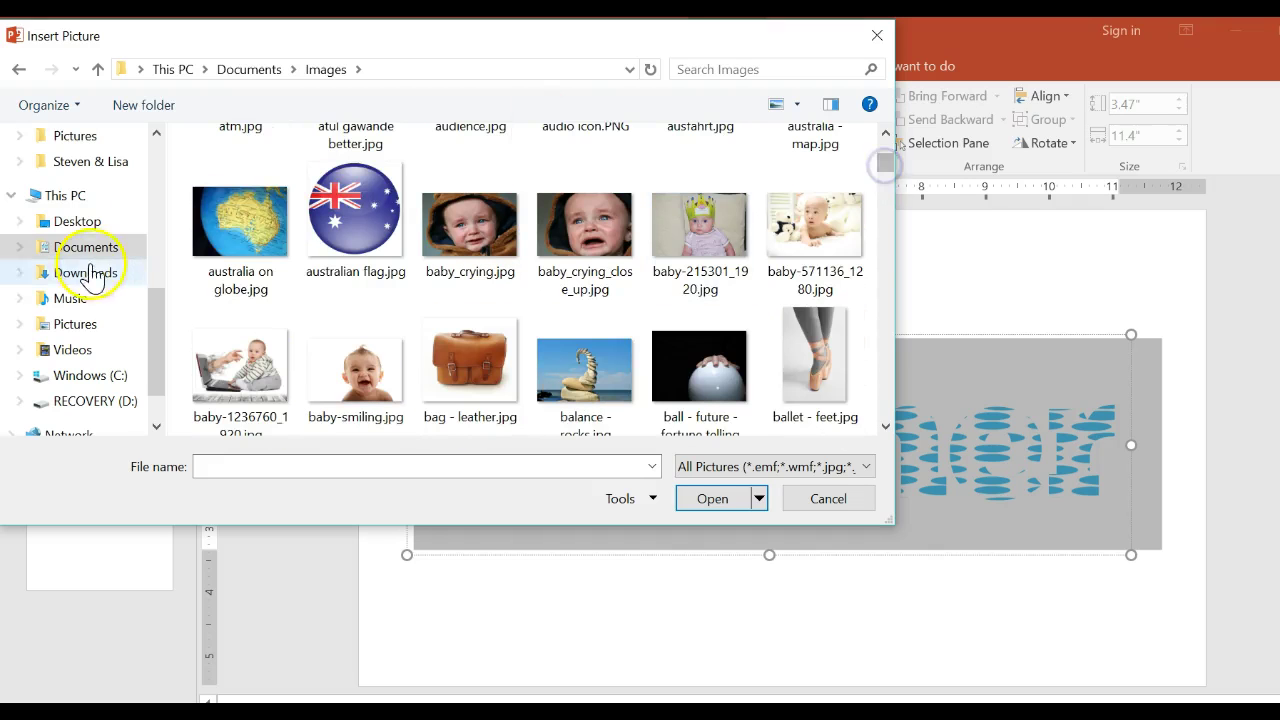
pyautogui.click(240, 222)
pyautogui.click(710, 498)
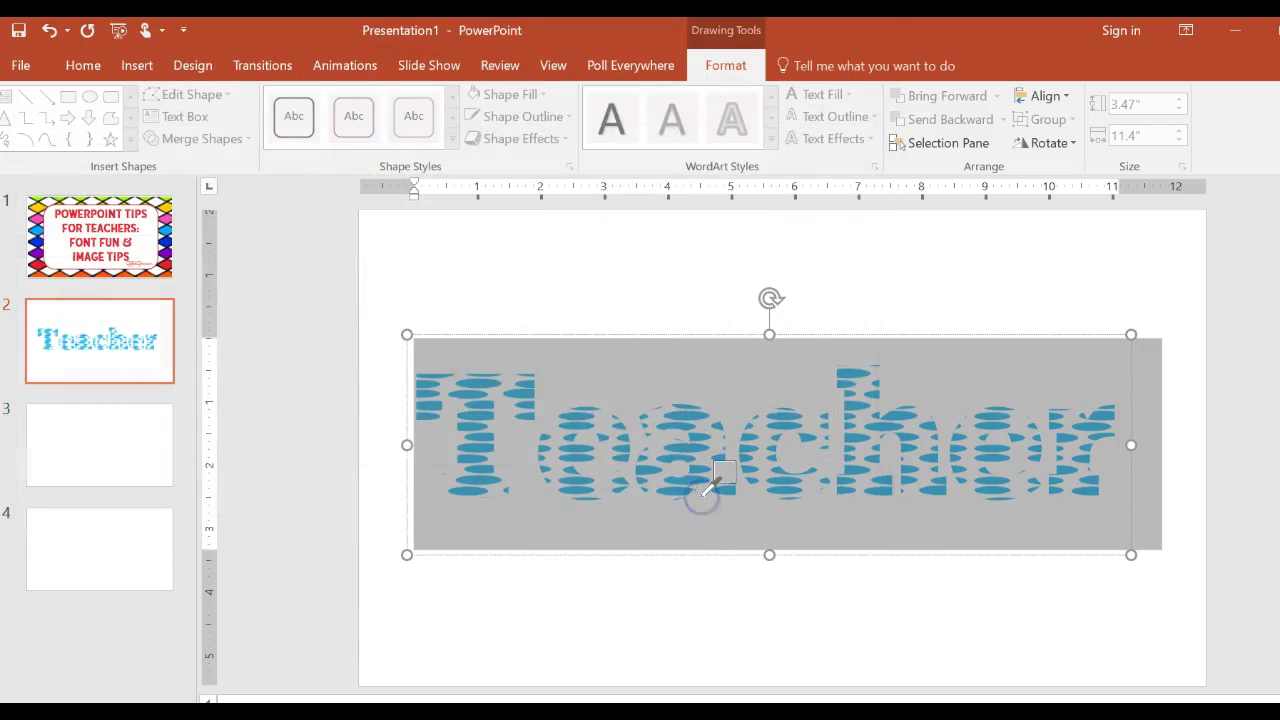
pyautogui.click(633, 267)
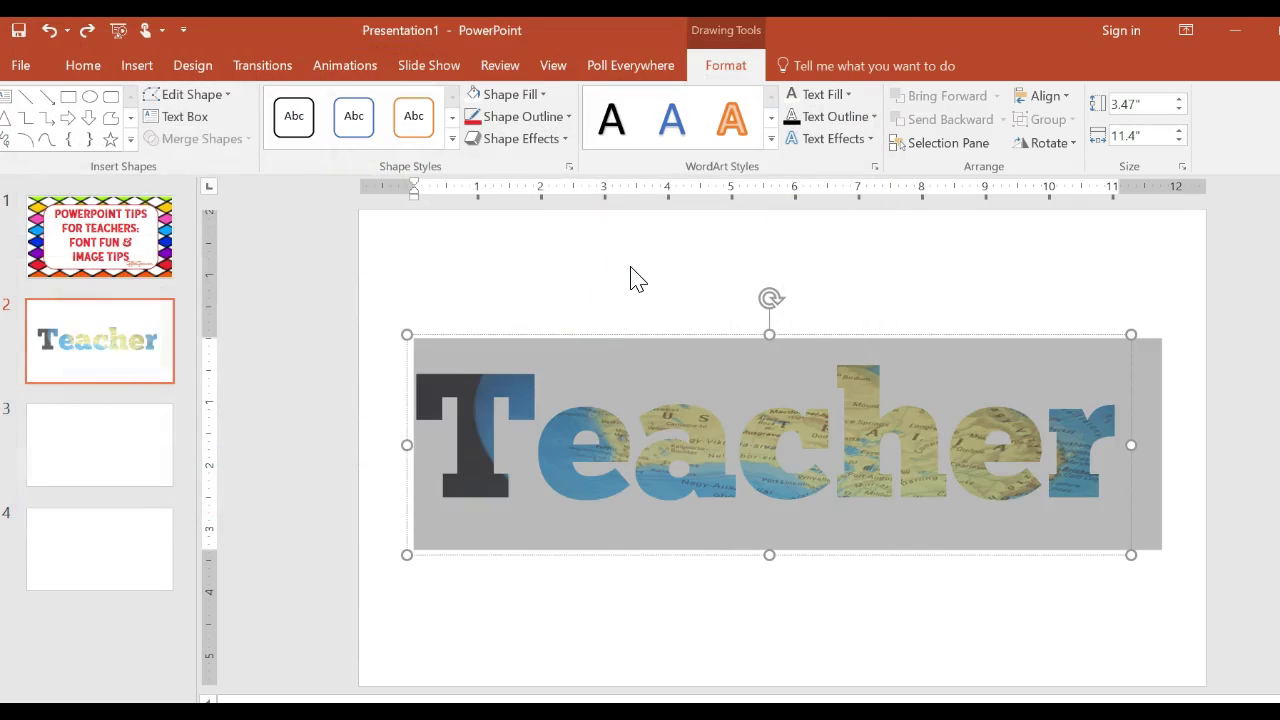
pyautogui.click(716, 598)
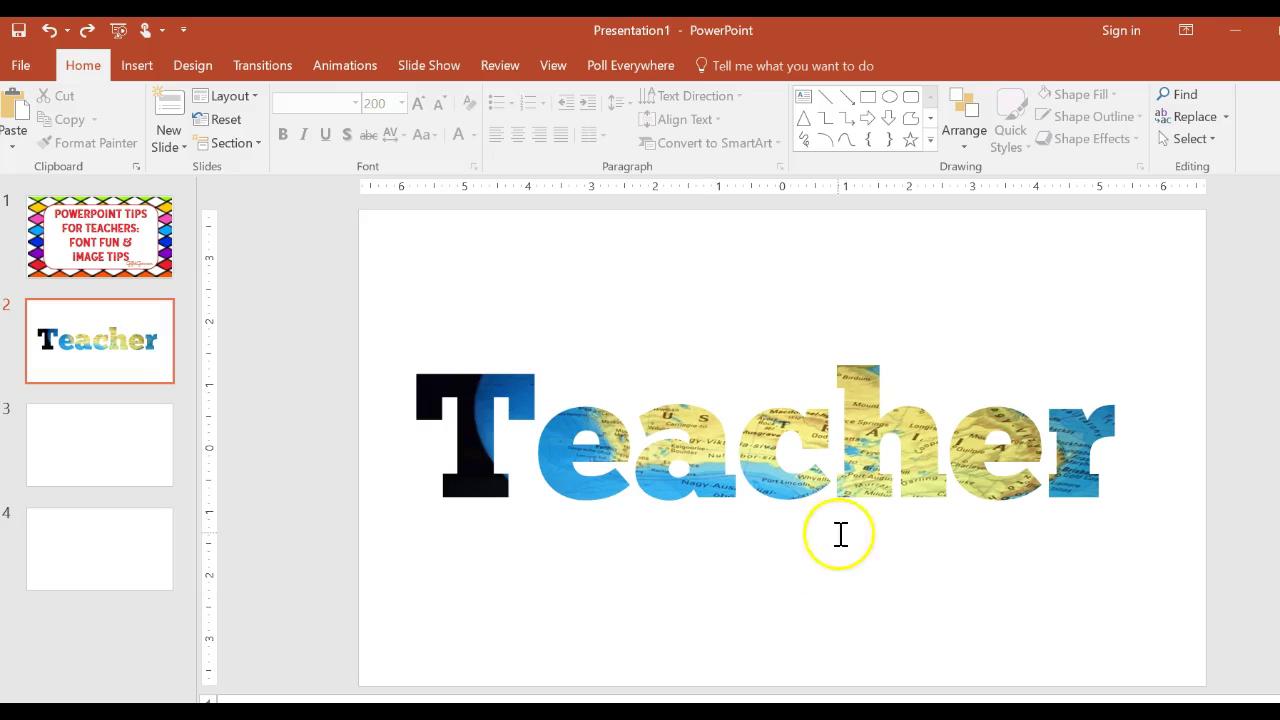
# Move the text box higher and add 'Tips' on a new line below 'Teacher'.
pyautogui.click(845, 472)
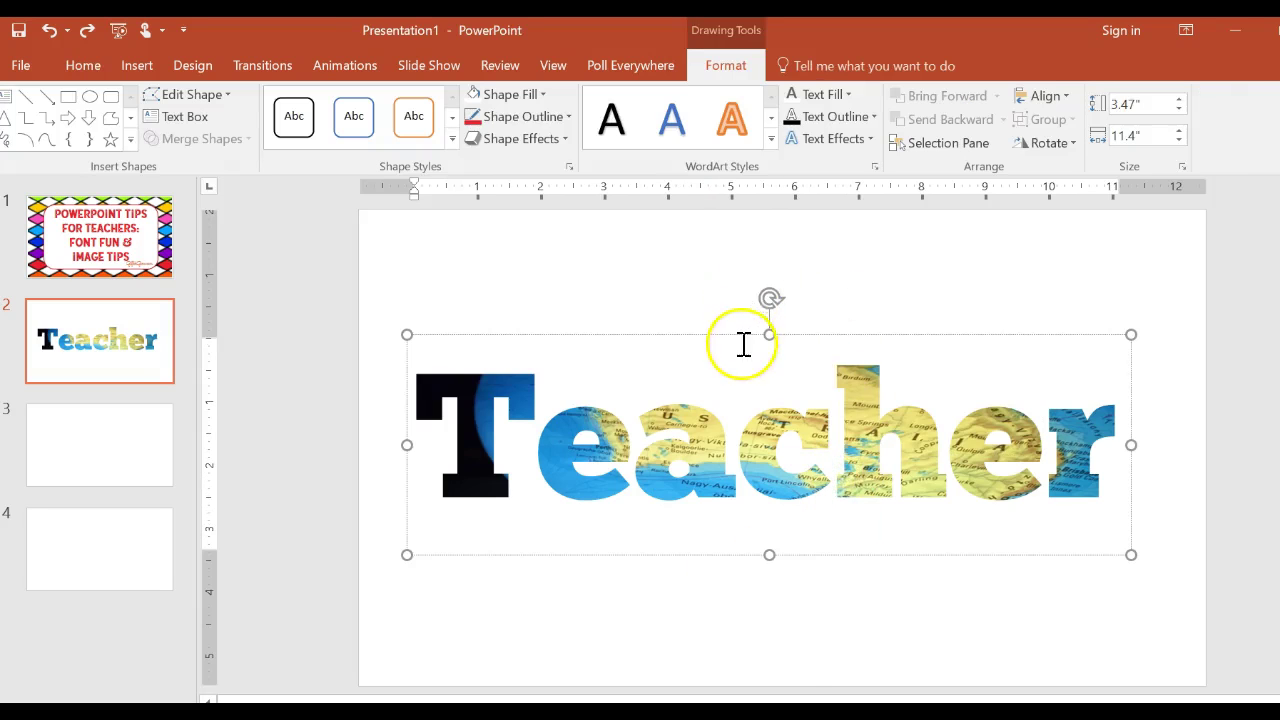
pyautogui.moveTo(737, 337); pyautogui.dragTo(734, 271)
pyautogui.click(1104, 408)
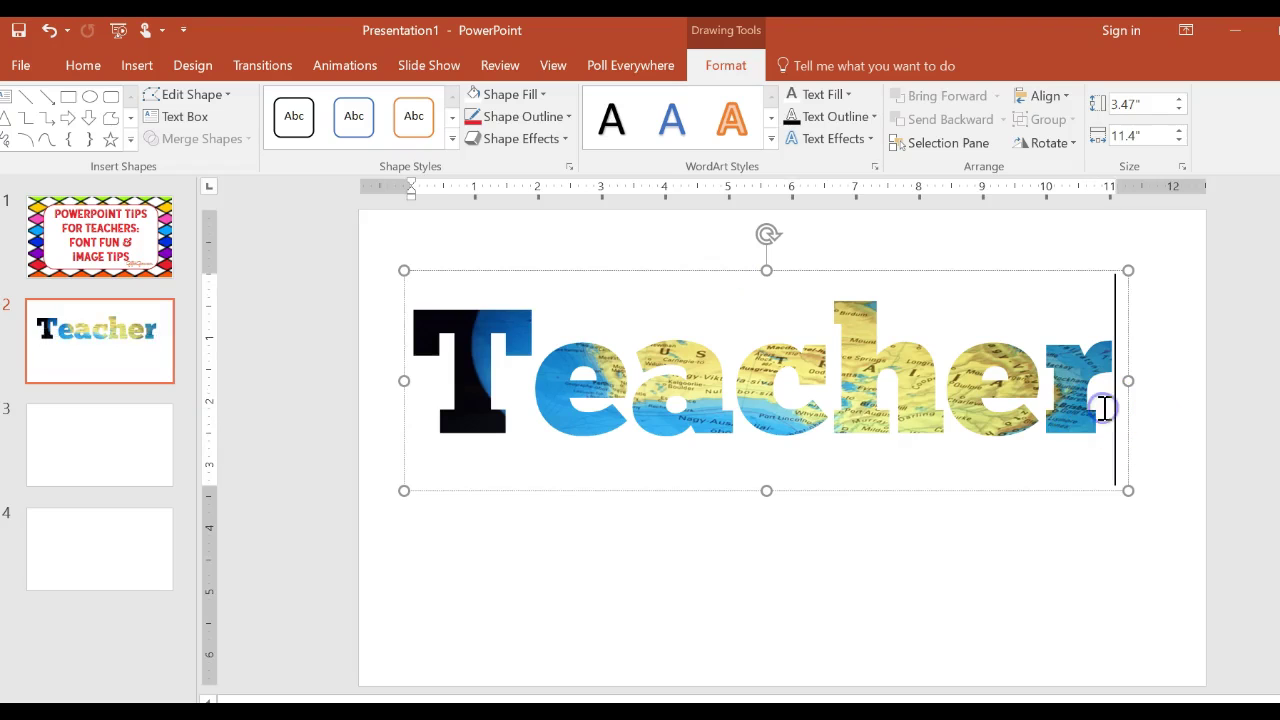
pyautogui.press('Return')
pyautogui.write('Tips')
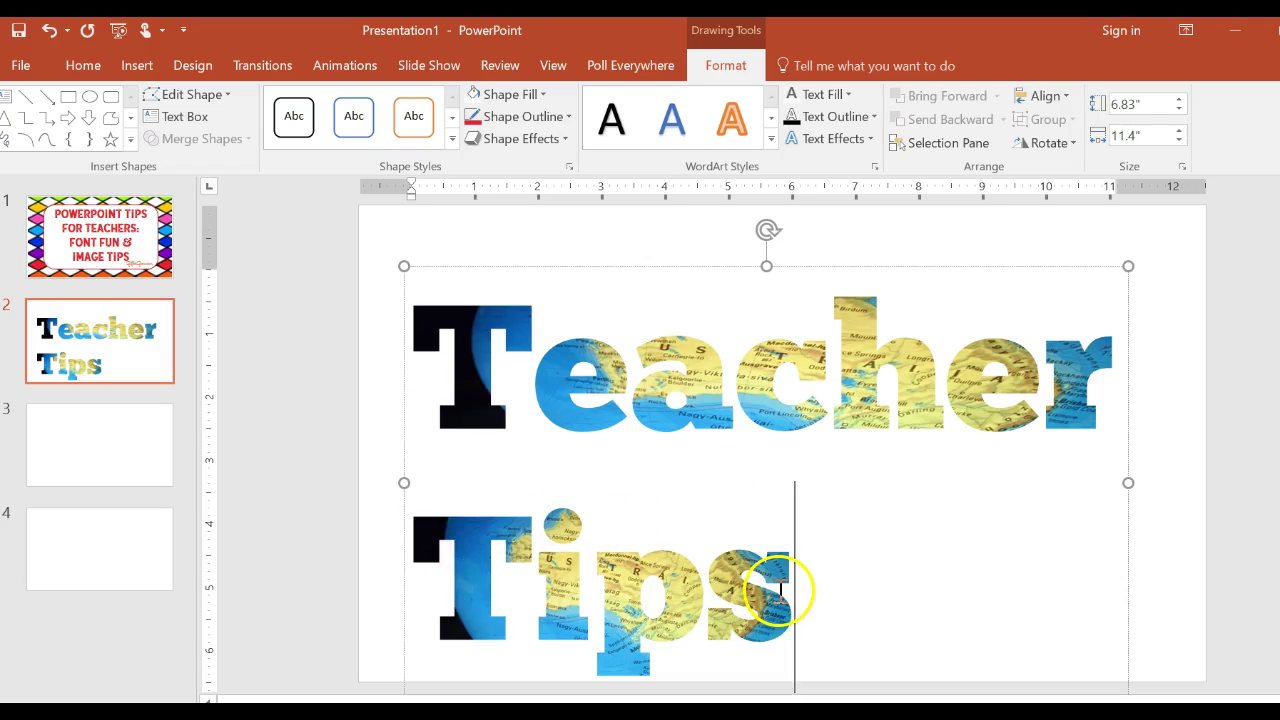
# Replace the second-line 'Tips' with 'tips' on the same line, reading 'Teacher tips'.
pyautogui.moveTo(651, 563); pyautogui.dragTo(466, 537)
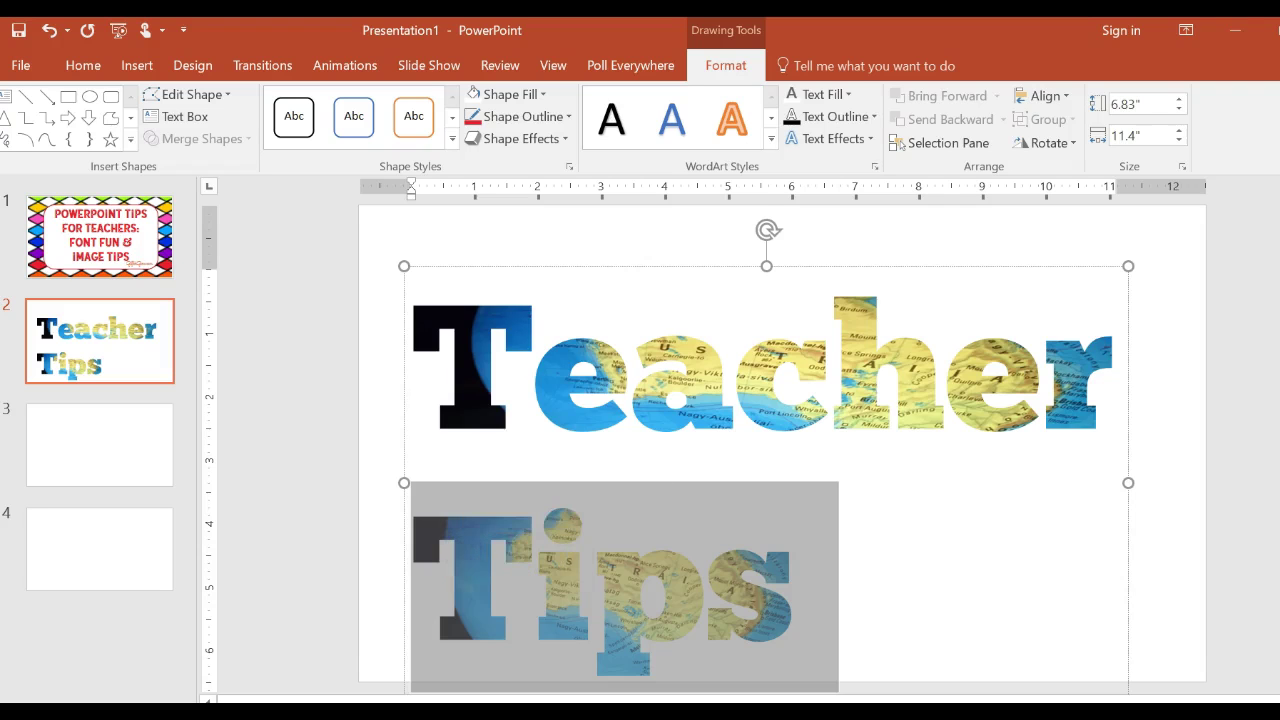
pyautogui.press('Delete')
pyautogui.press('BackSpace')
pyautogui.write('tips')
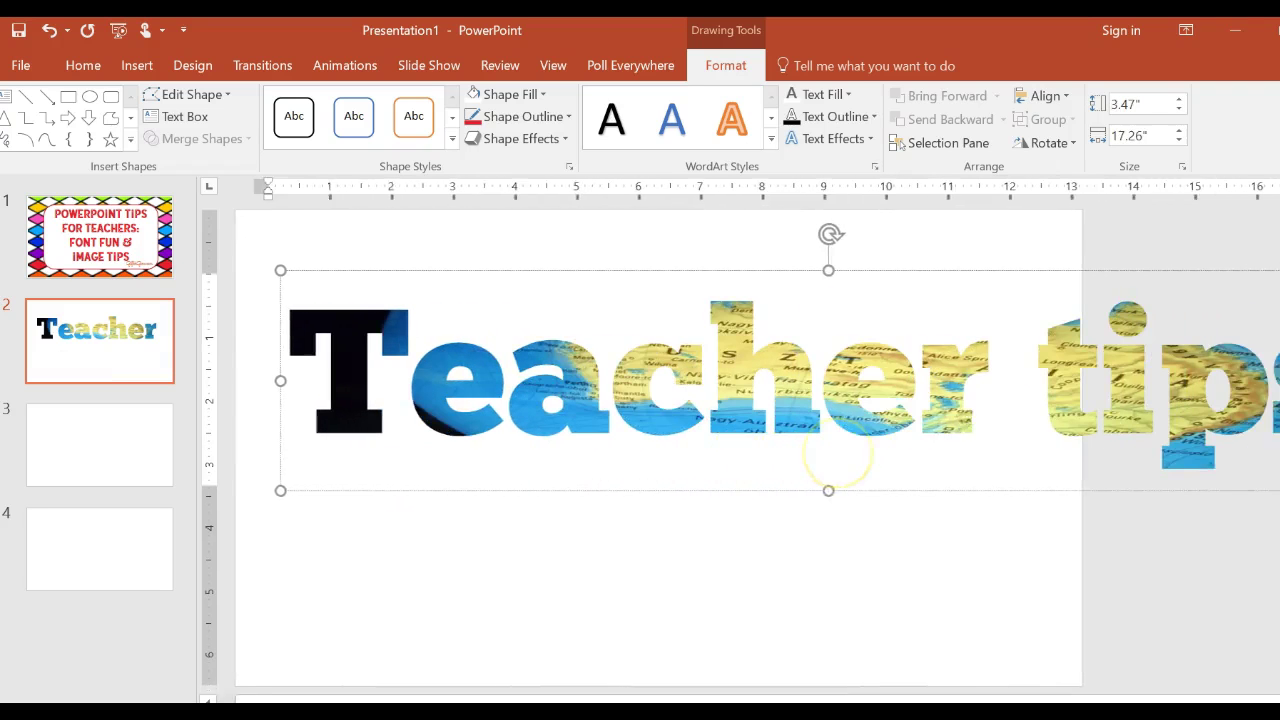
# Remove 'tips' from the text box so it reads just 'Teacher' within the slide.
pyautogui.click(935, 410)
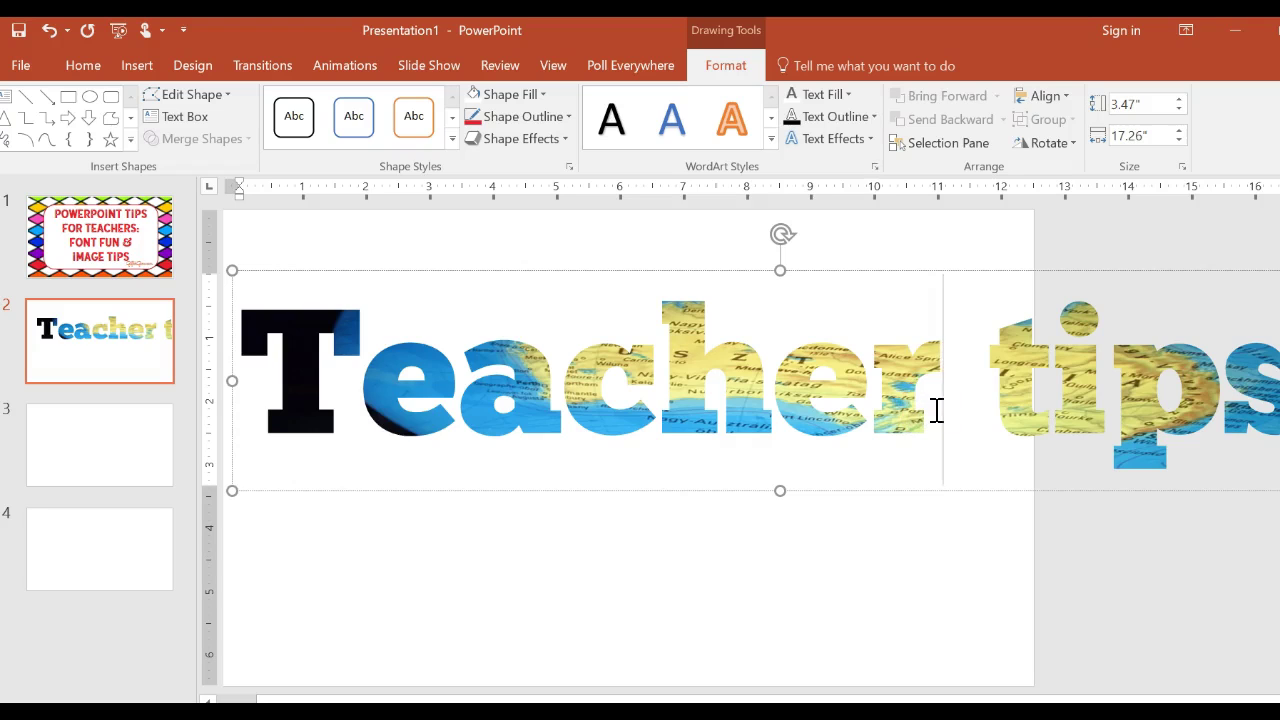
pyautogui.press('Return')
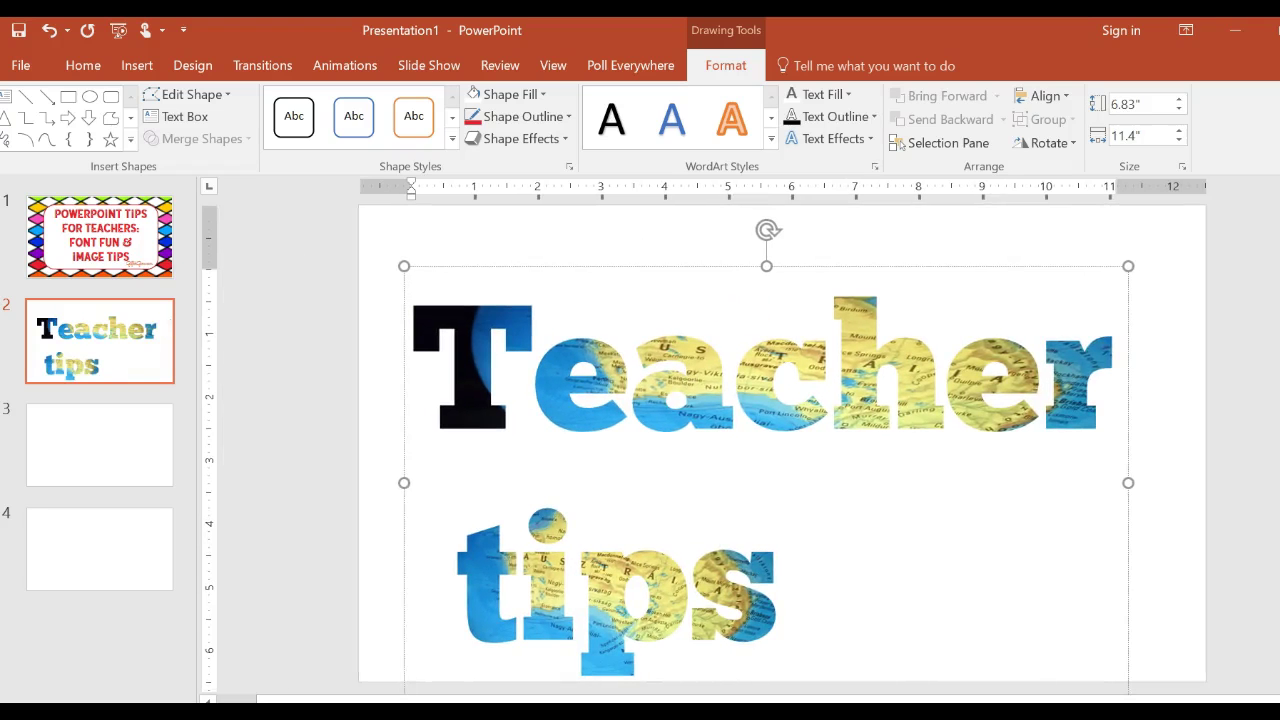
pyautogui.press('Delete')
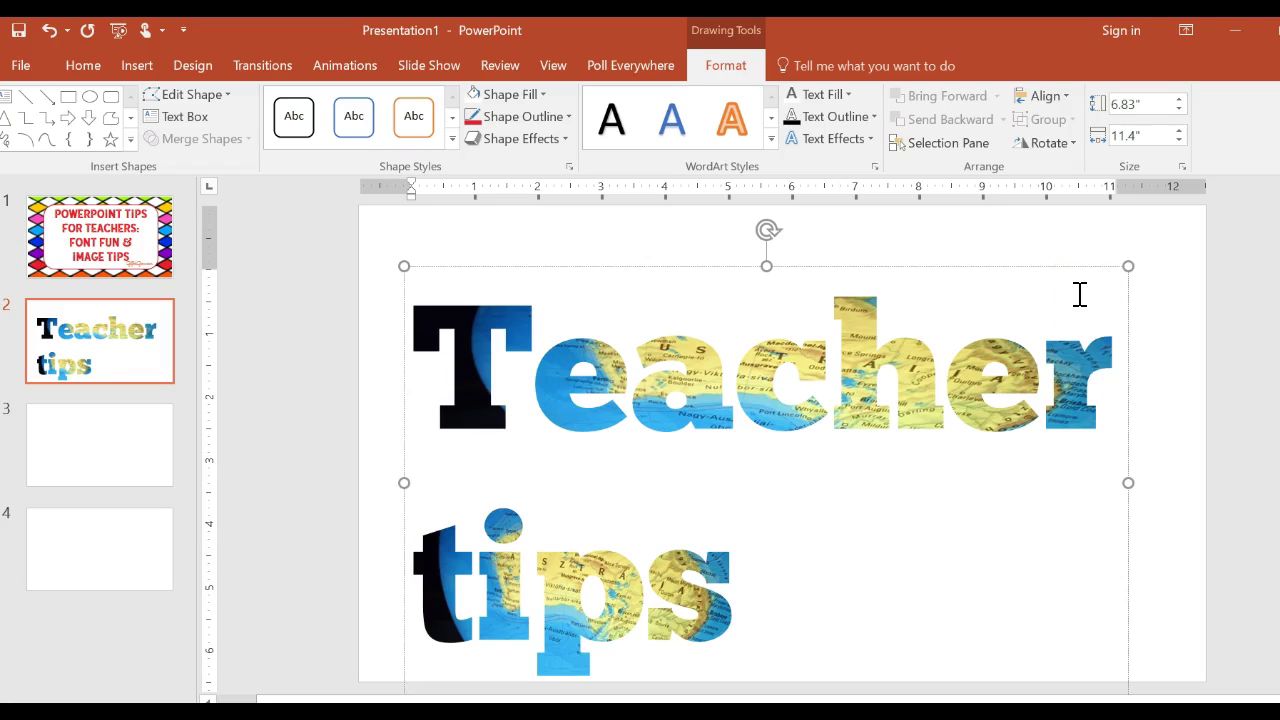
pyautogui.hotkey('ctrl', 'z')
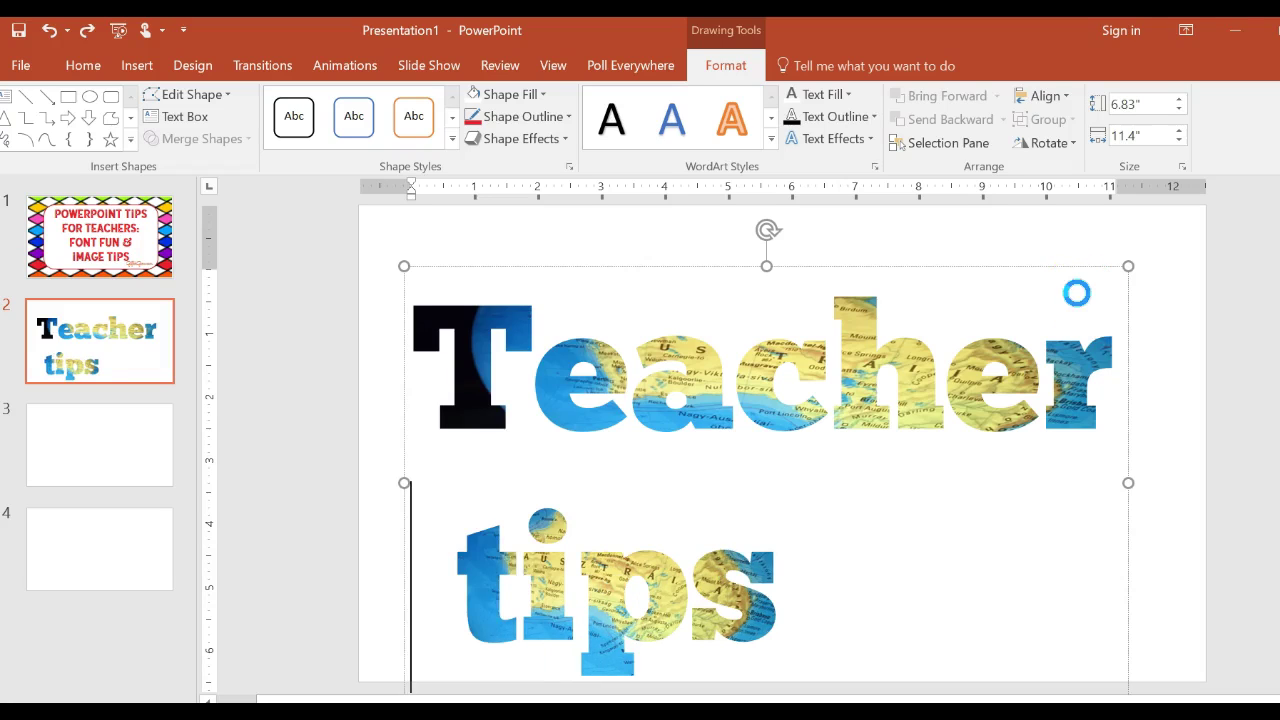
pyautogui.press('BackSpace')
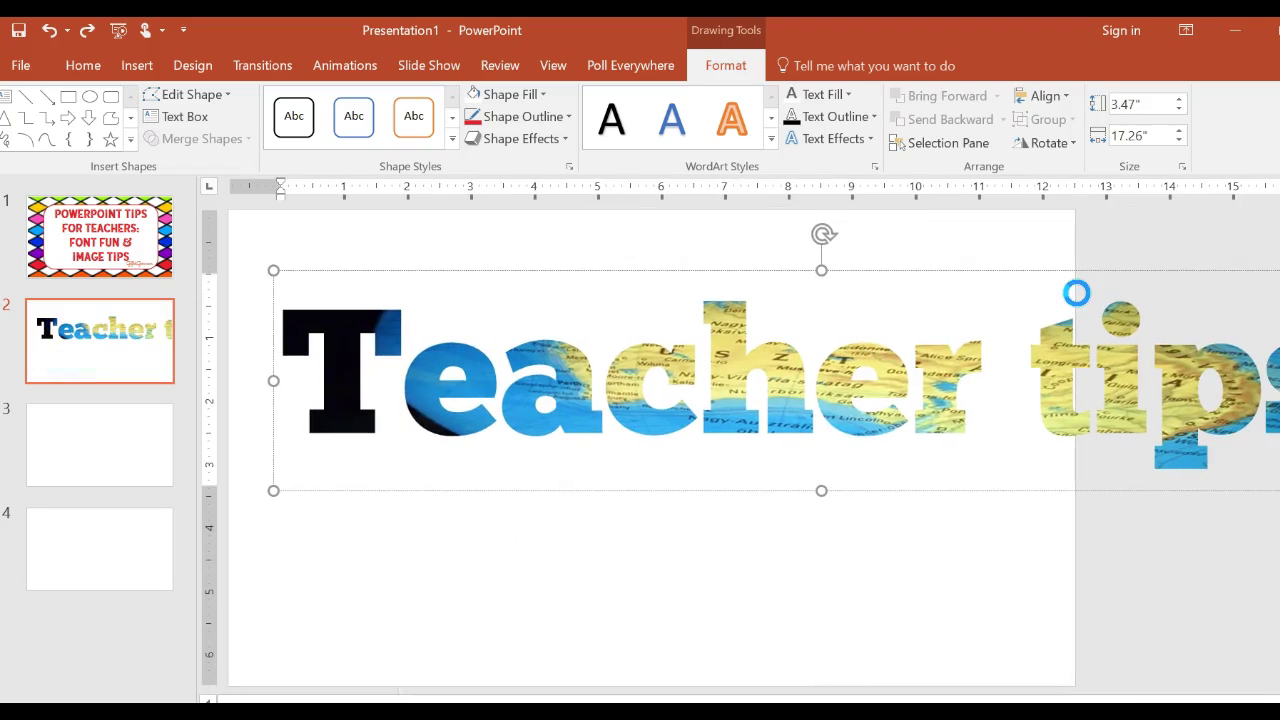
pyautogui.hotkey('shift', 'End')
pyautogui.press('Delete')
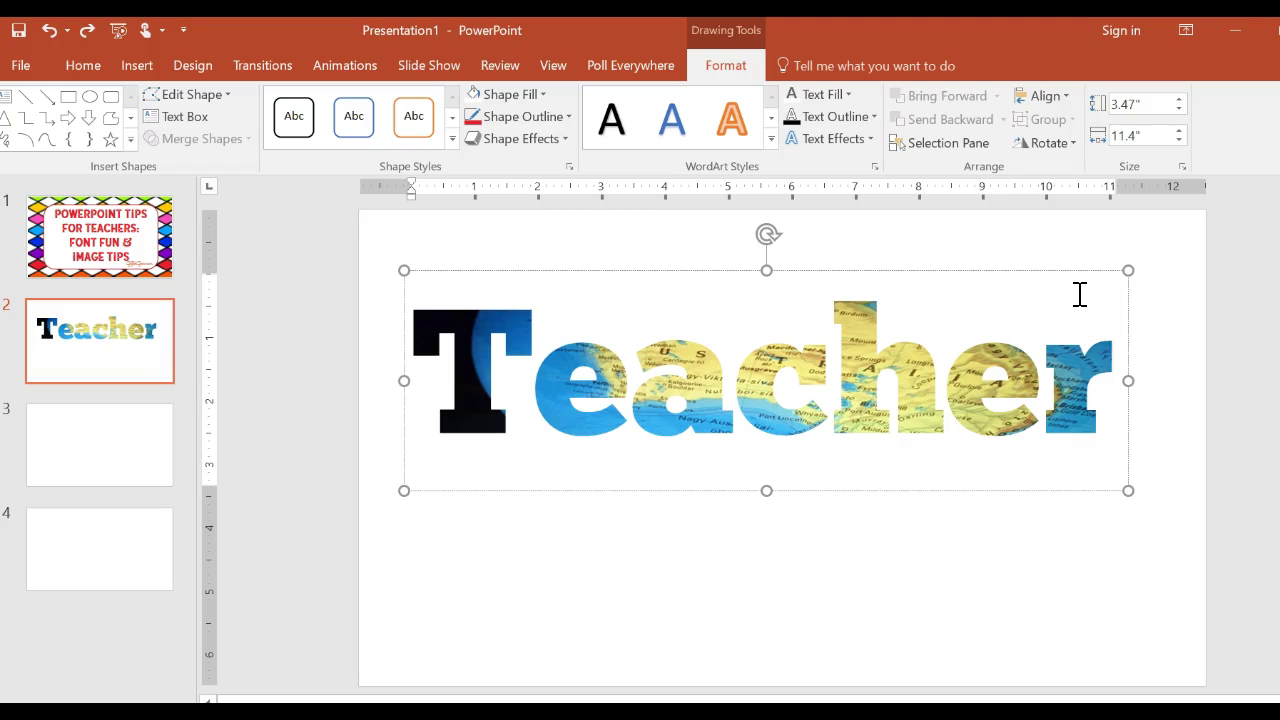
# Make 'Teacher' solid pink and nudge its box slightly down the slide.
pyautogui.moveTo(466, 343); pyautogui.dragTo(1203, 432)
pyautogui.click(843, 95)
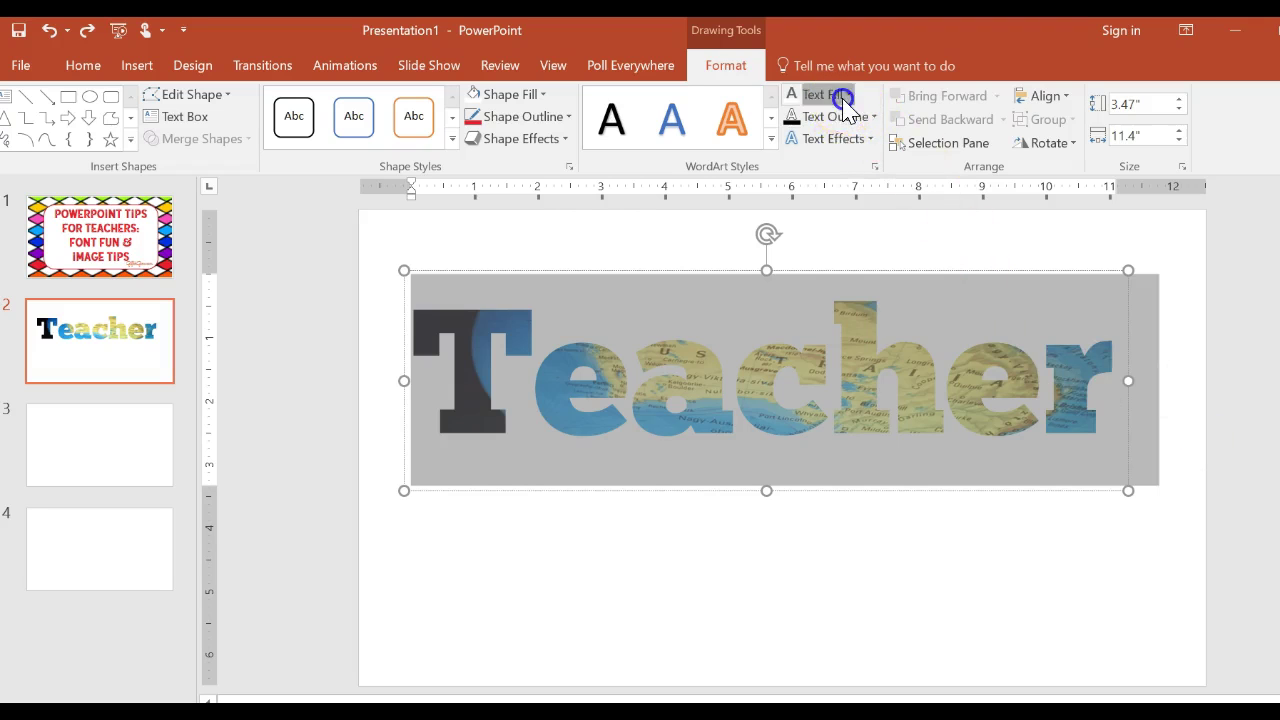
pyautogui.click(905, 290)
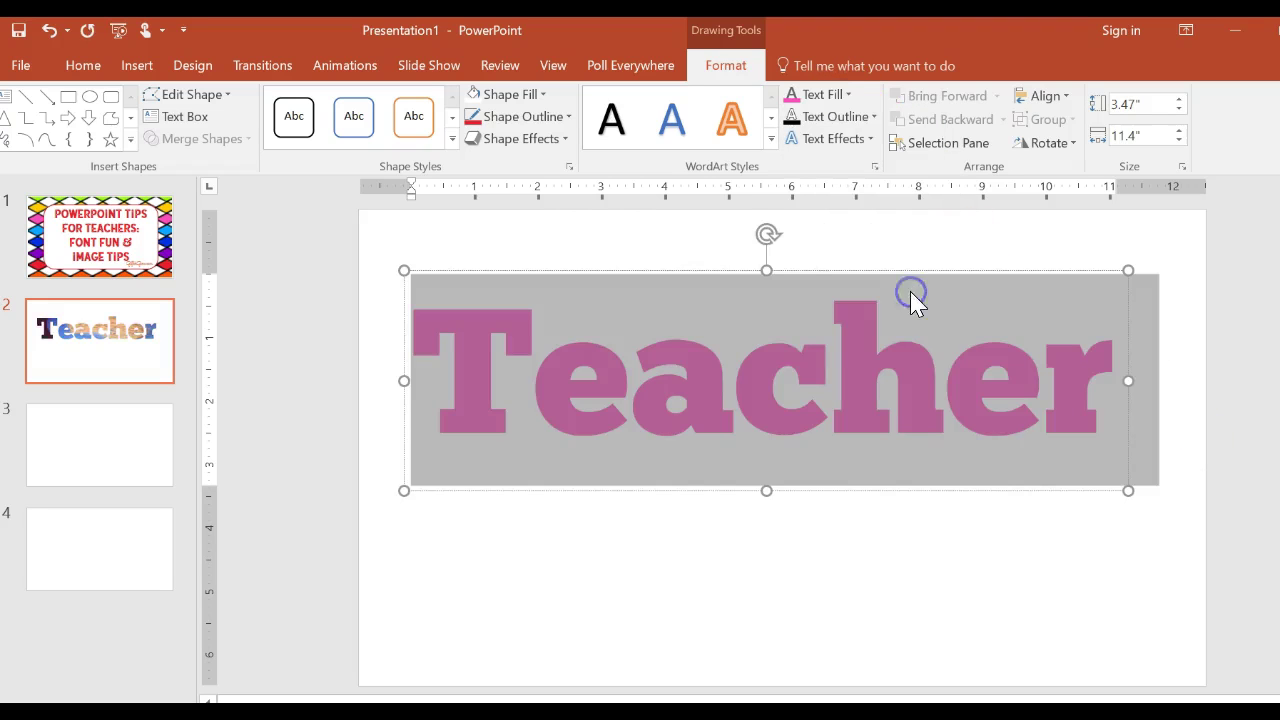
pyautogui.moveTo(721, 270); pyautogui.dragTo(727, 302)
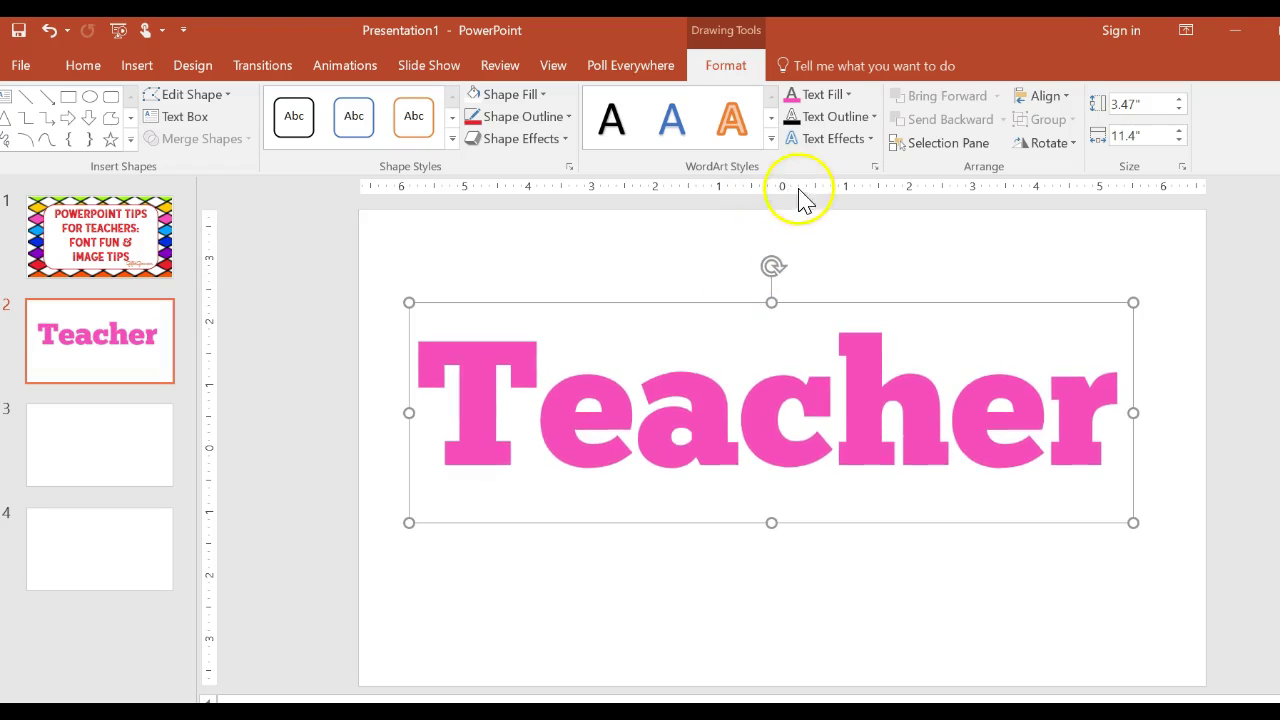
pyautogui.moveTo(446, 385); pyautogui.dragTo(1091, 405)
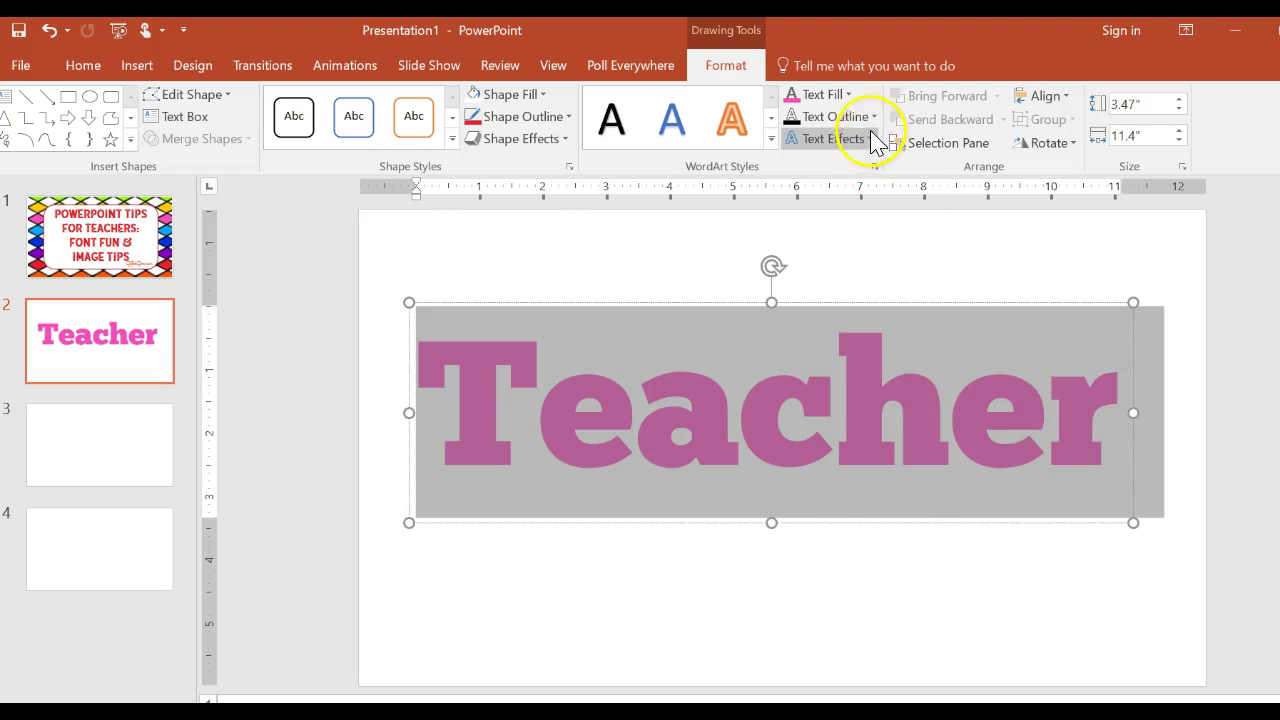
# Give the pink Teacher letters a thicker purple text outline using the recent purple colour.
pyautogui.click(873, 116)
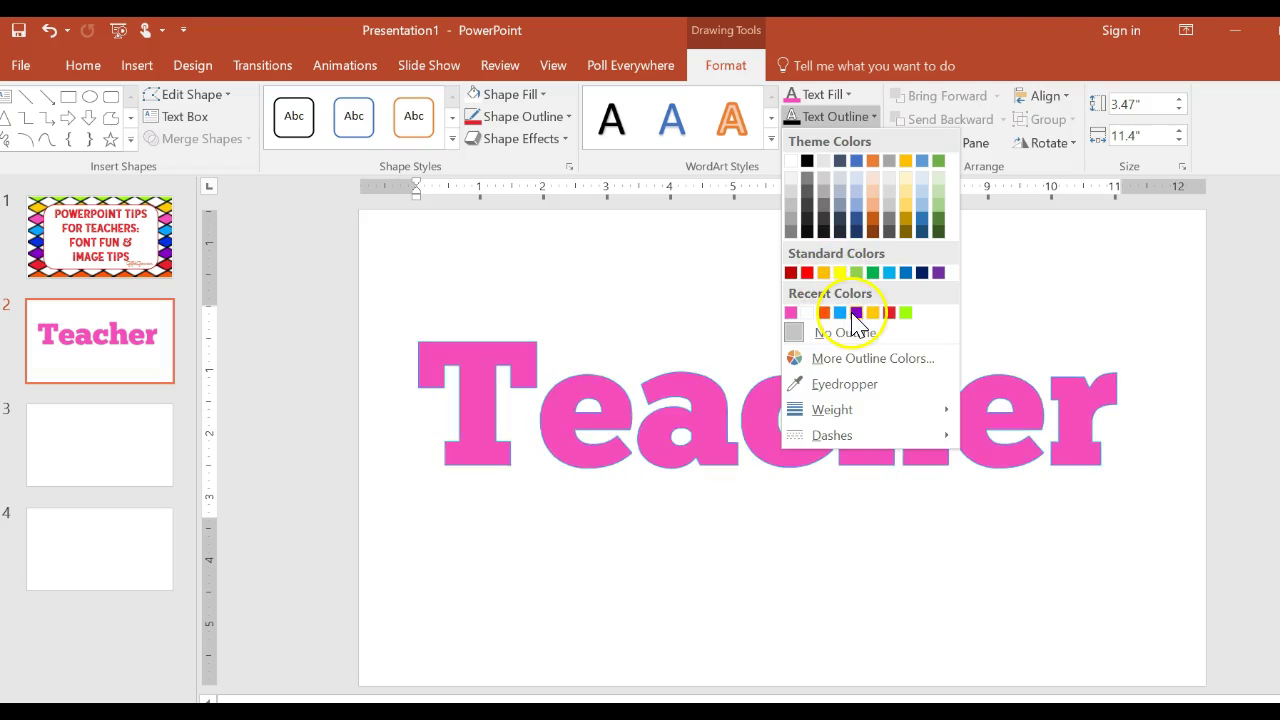
pyautogui.click(856, 313)
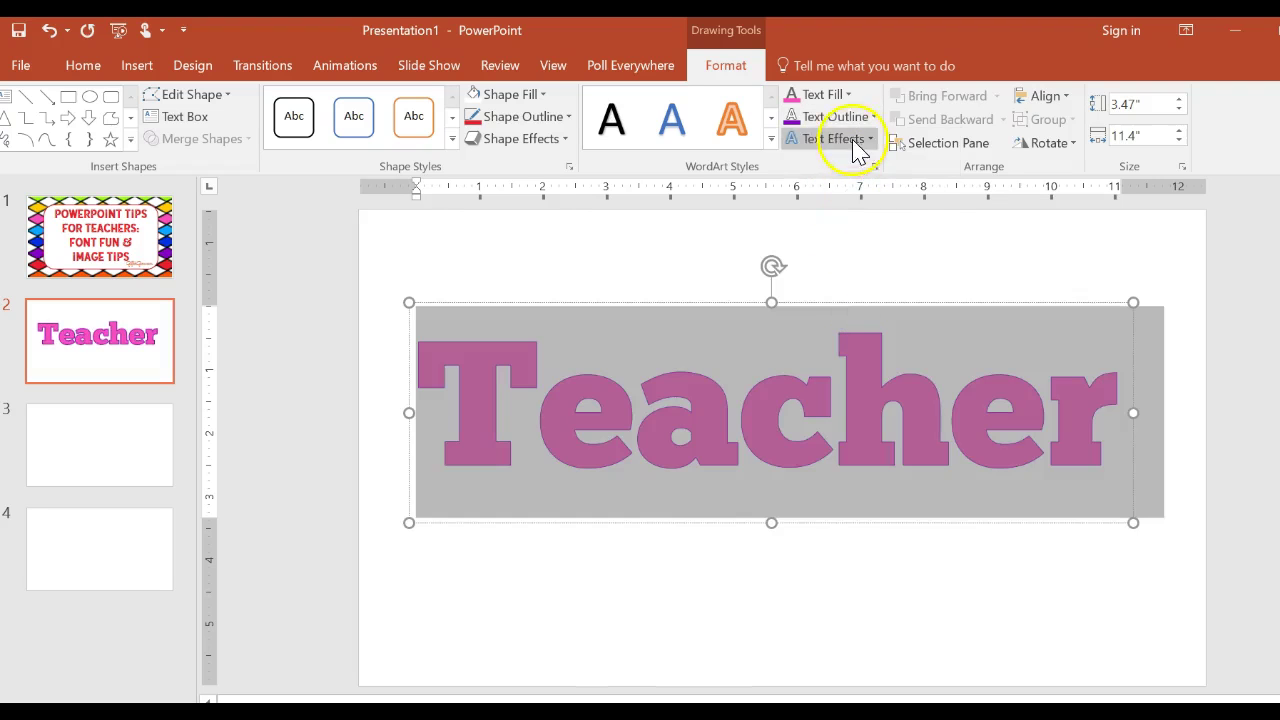
pyautogui.click(856, 118)
pyautogui.moveTo(829, 416)
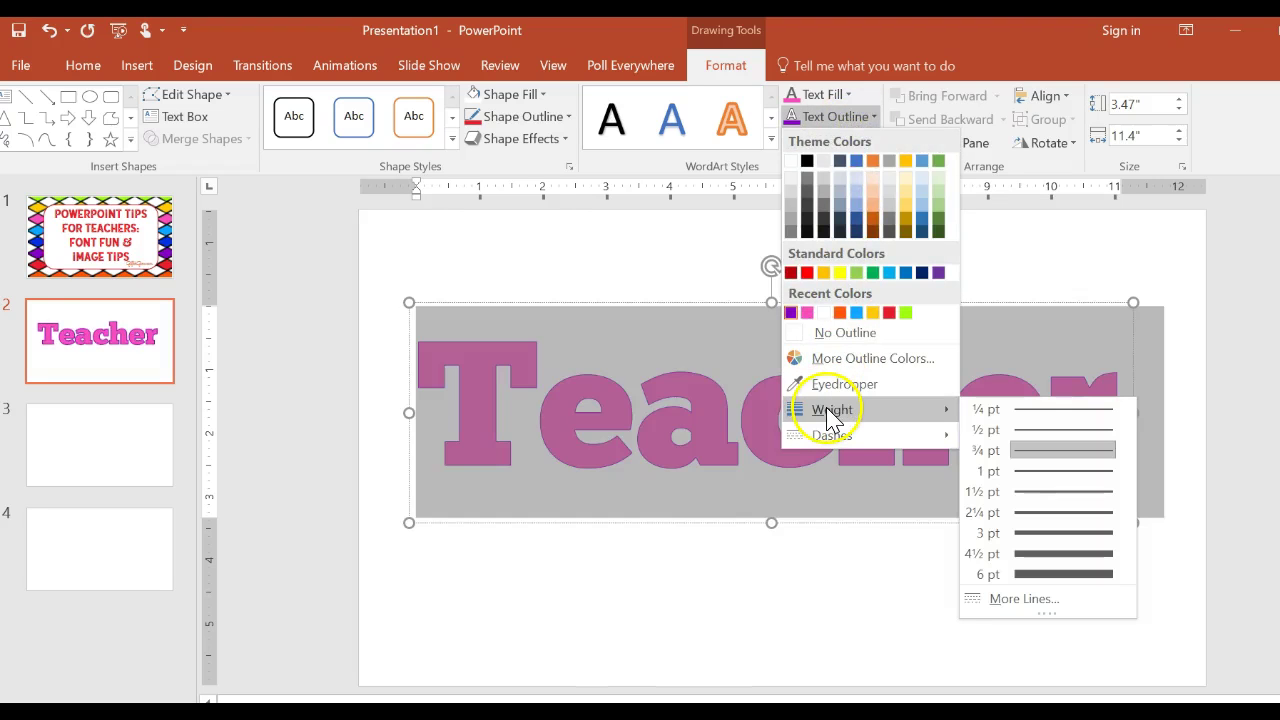
pyautogui.click(1060, 553)
pyautogui.click(910, 557)
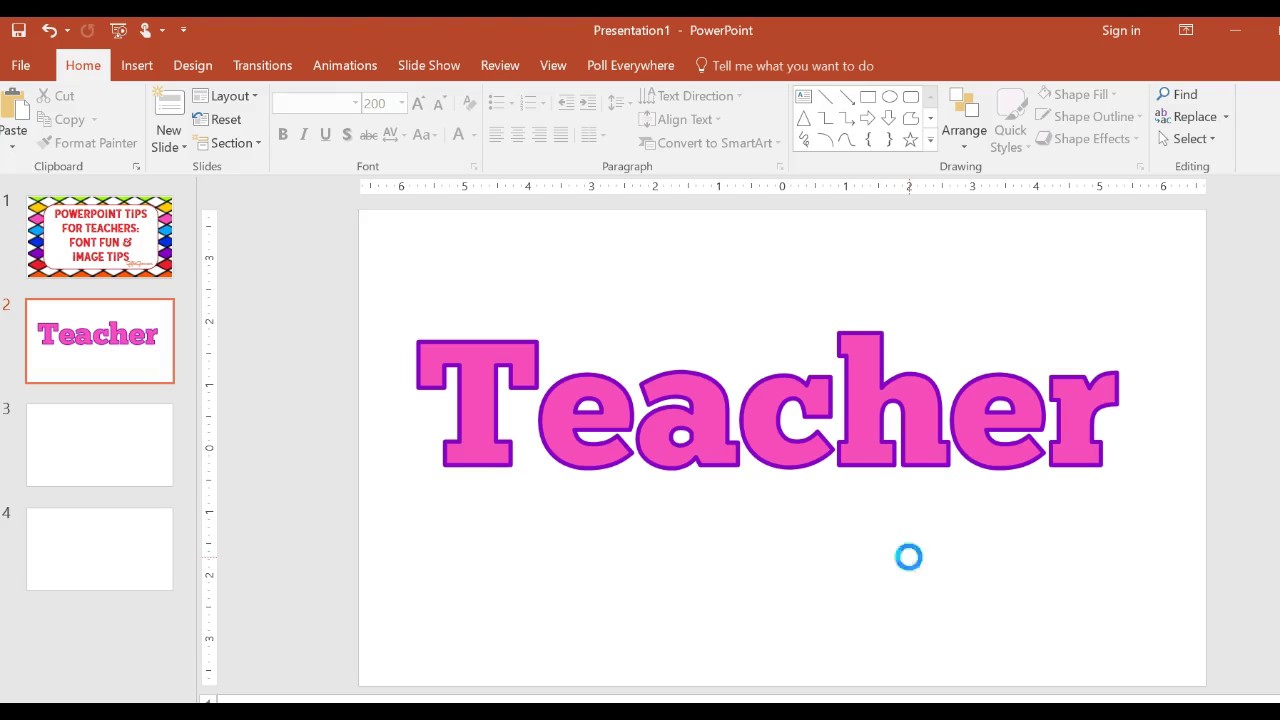
# Undo the stray 'z' that replaced the word Teacher, then deselect the box.
pyautogui.press('Tab')
pyautogui.press('Return')
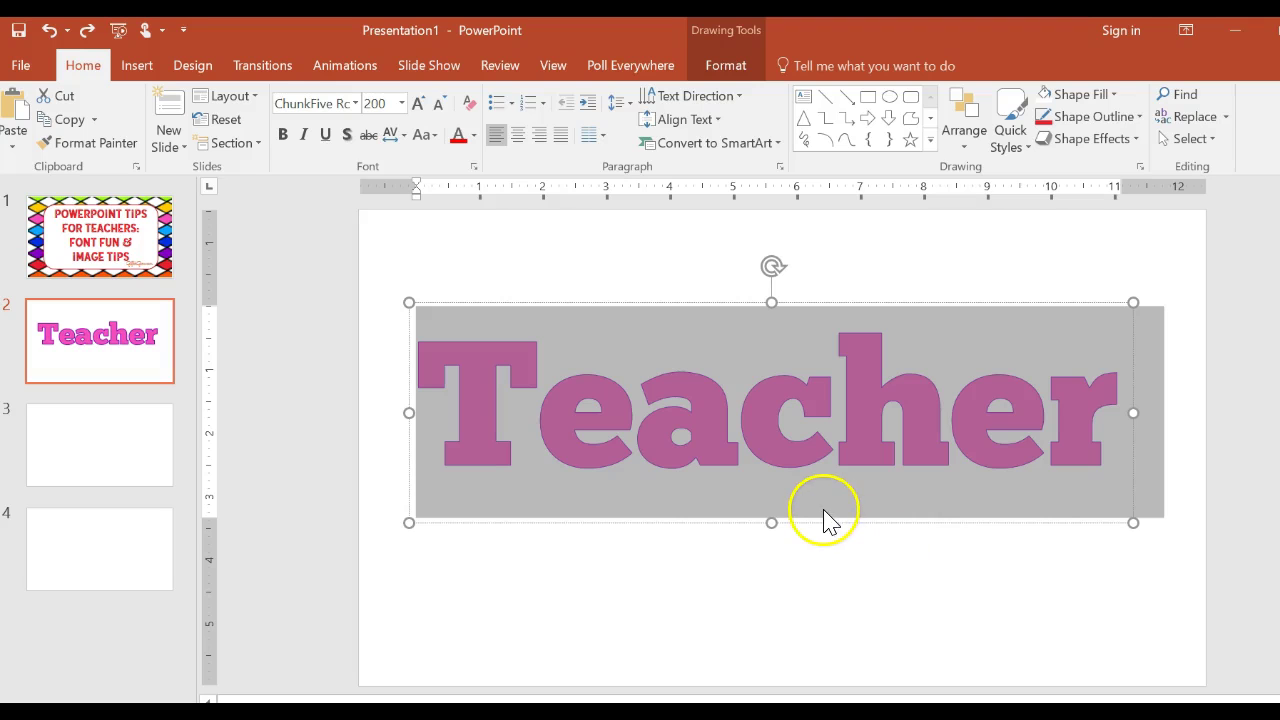
pyautogui.write('z')
pyautogui.hotkey('ctrl', 'z')
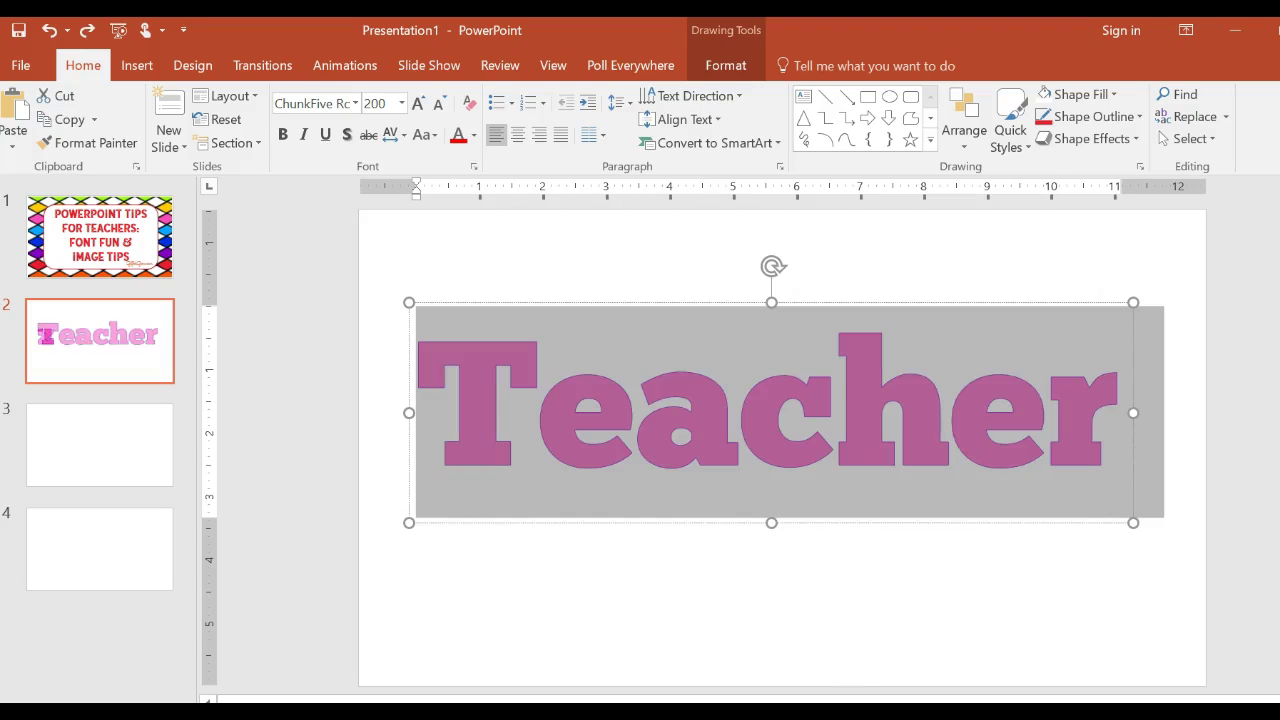
pyautogui.click(757, 575)
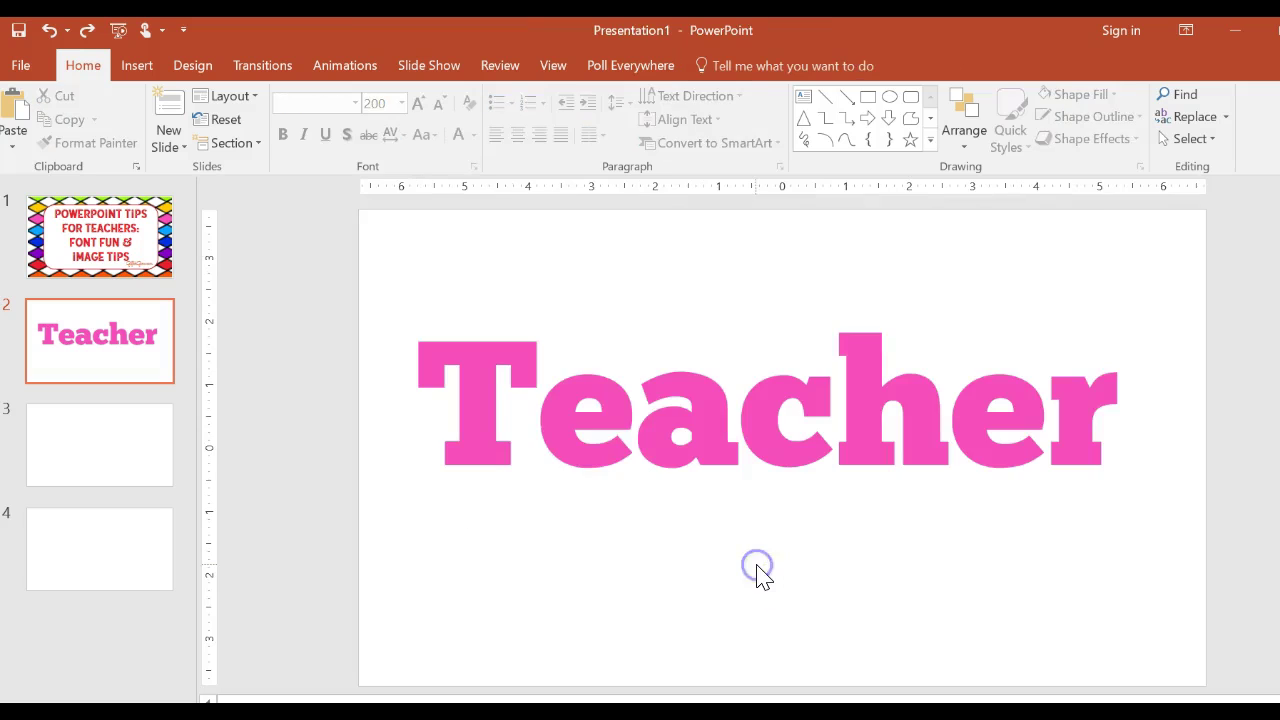
# Reselect Teacher and reapply a purple text outline with a heavier weight.
pyautogui.moveTo(471, 394); pyautogui.dragTo(1103, 393)
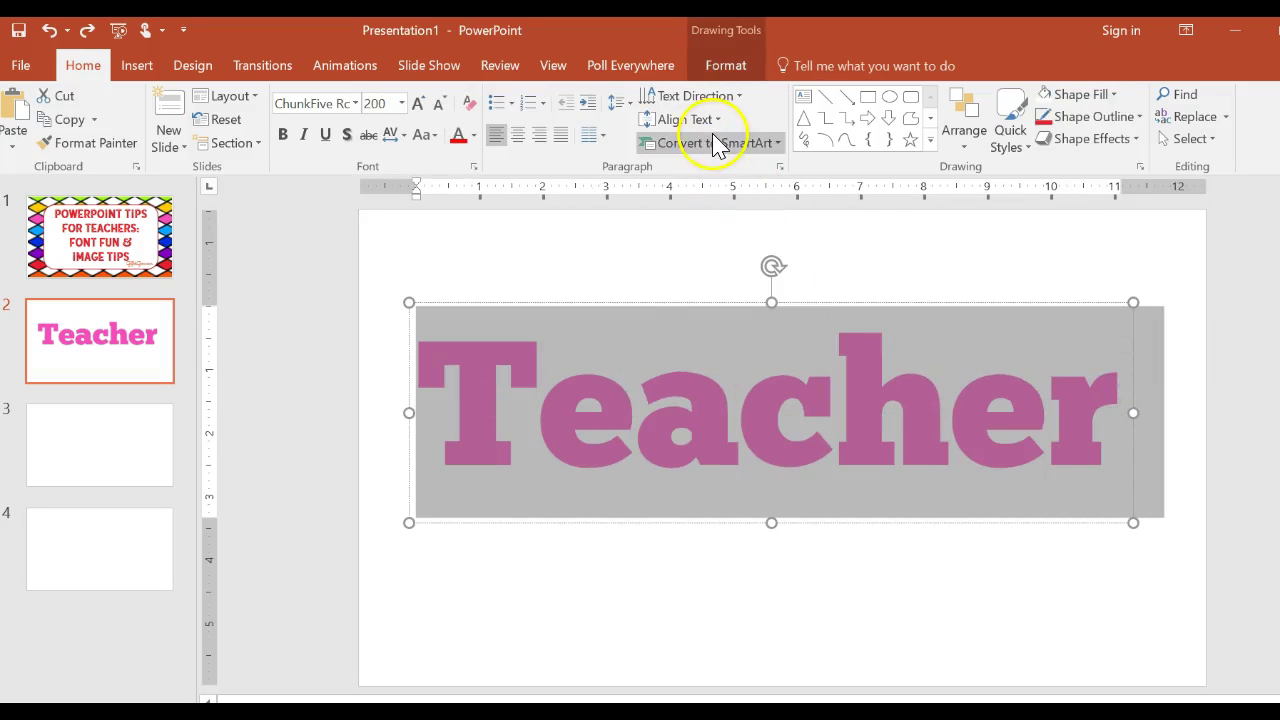
pyautogui.click(726, 65)
pyautogui.click(866, 126)
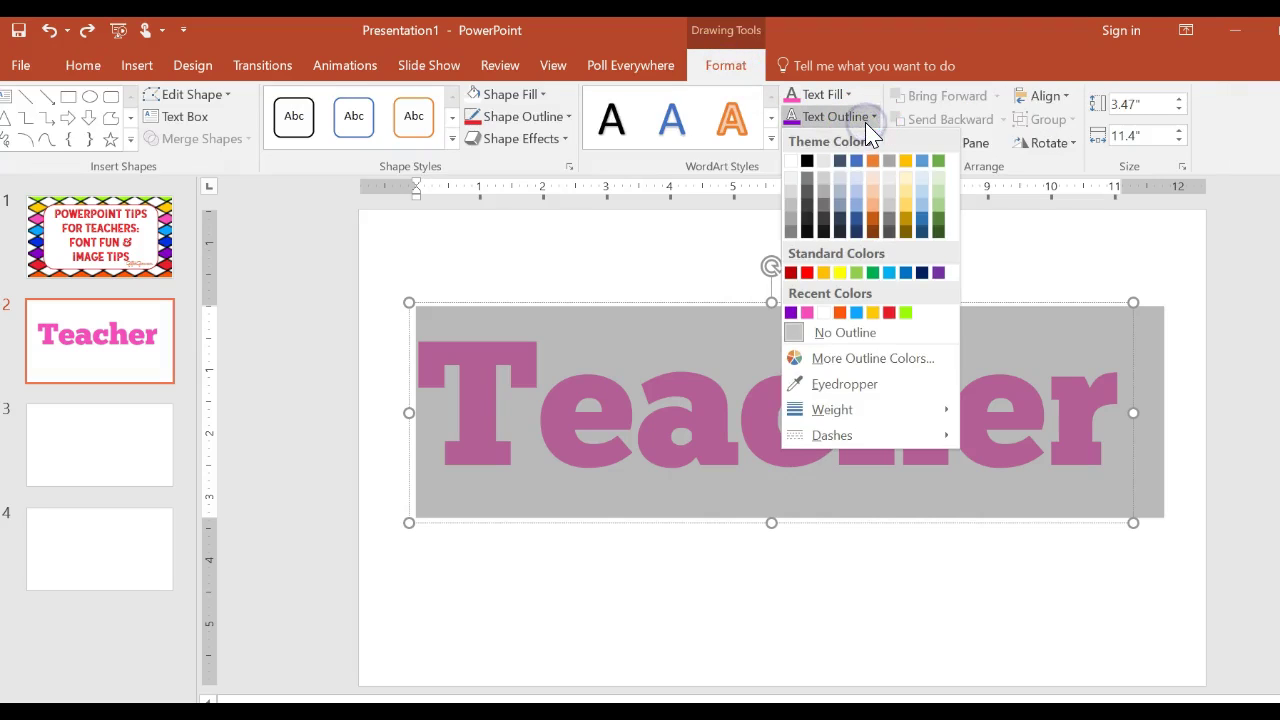
pyautogui.click(792, 314)
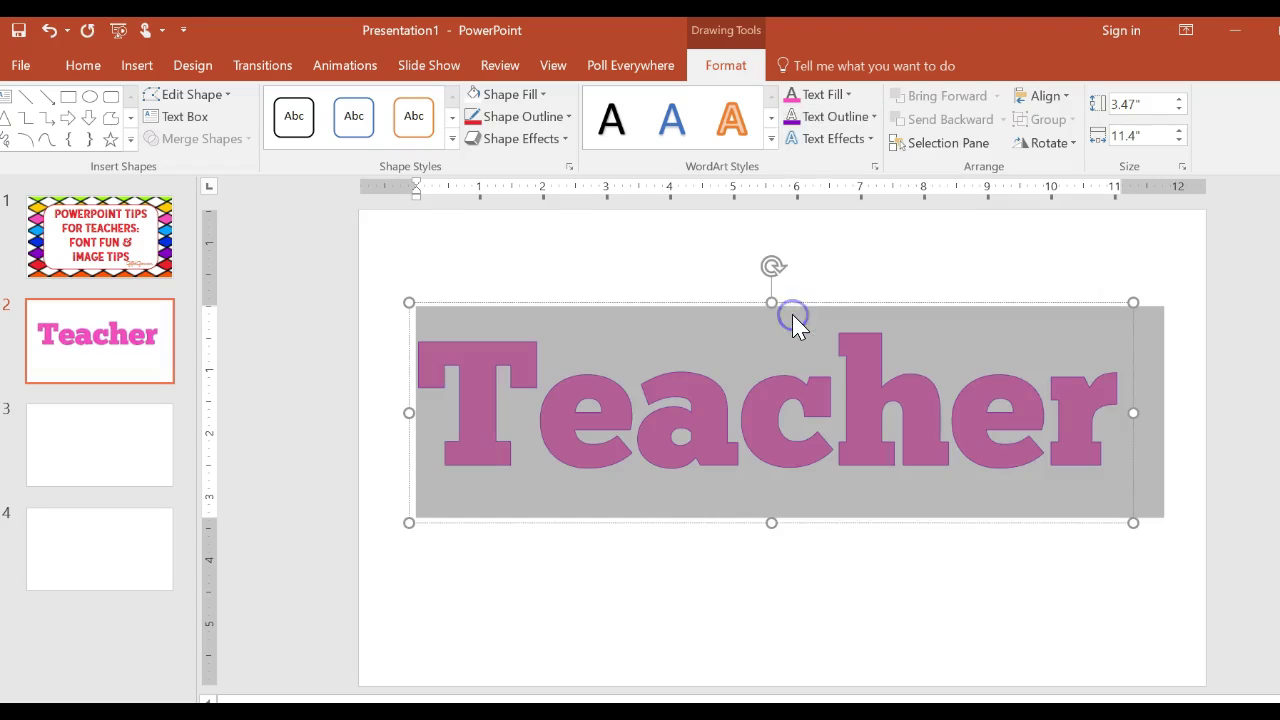
pyautogui.click(822, 126)
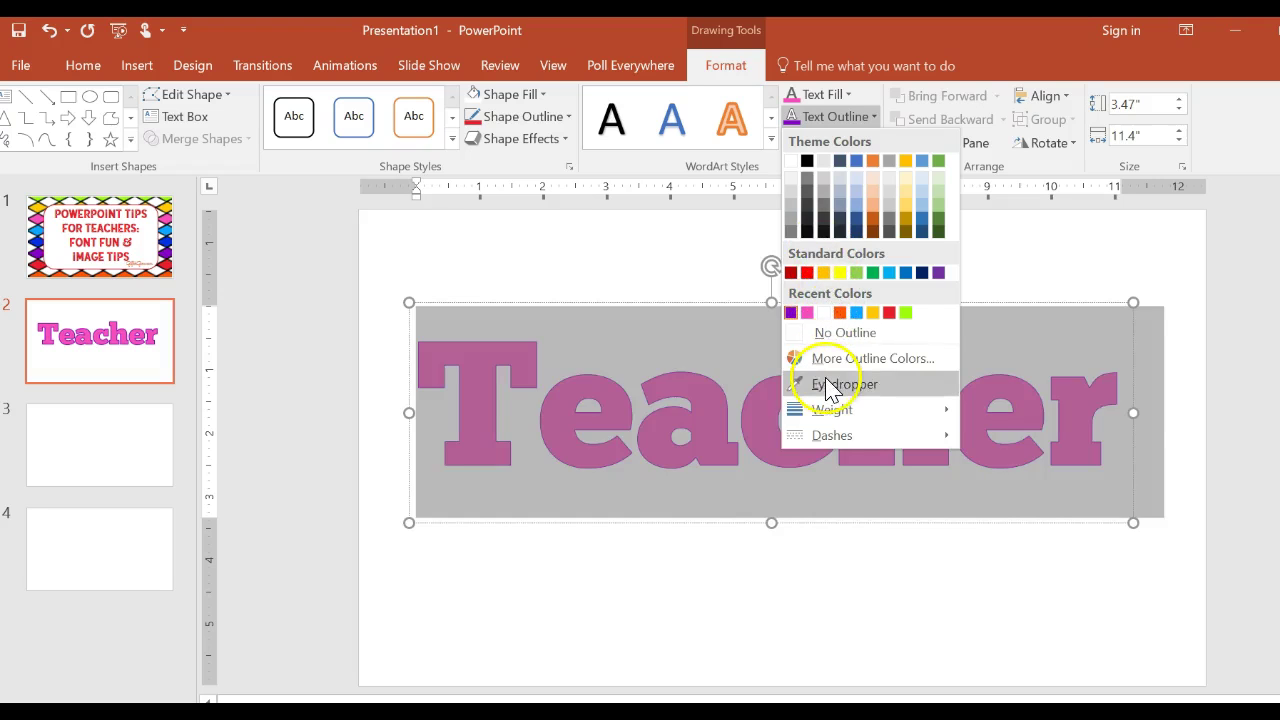
pyautogui.moveTo(828, 416)
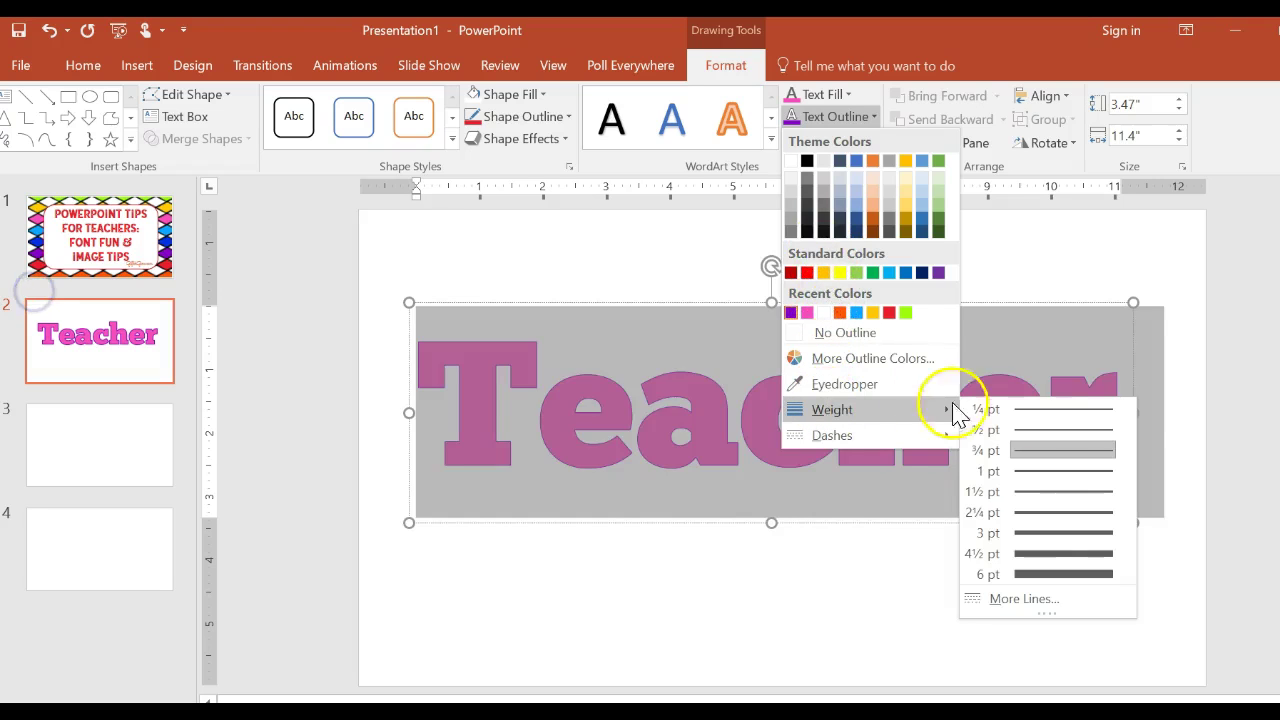
pyautogui.click(1055, 574)
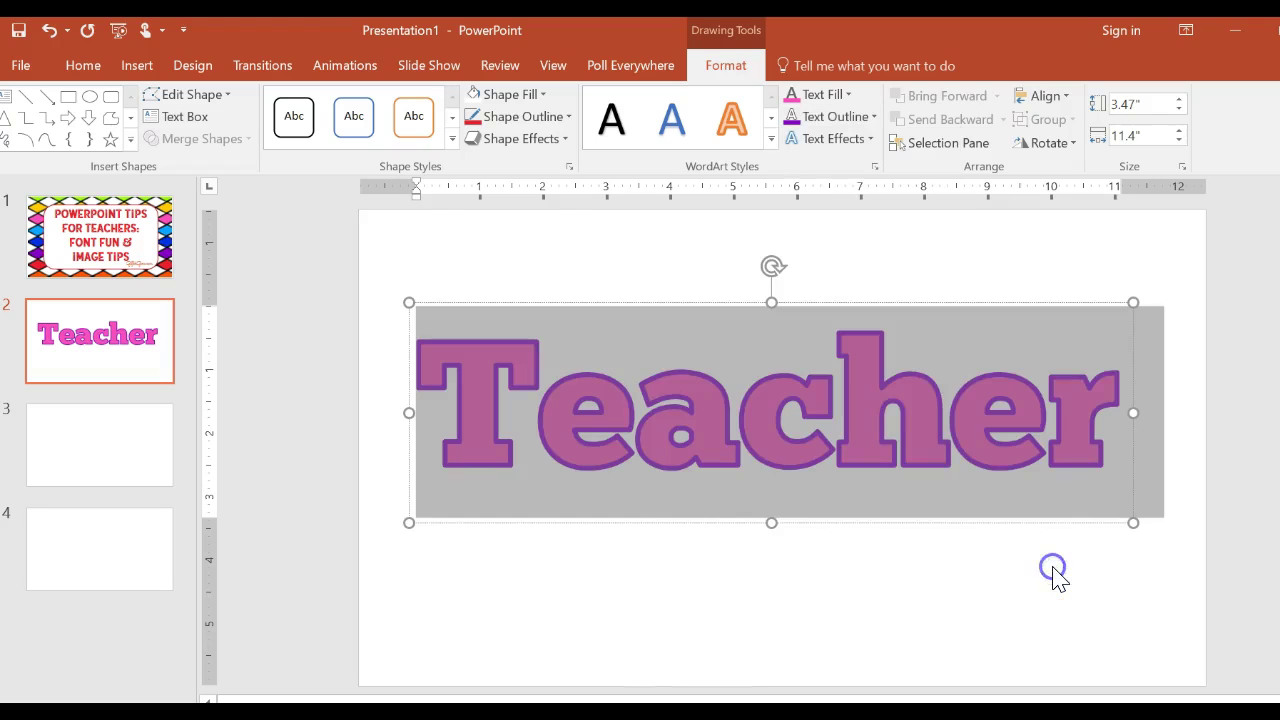
pyautogui.click(826, 116)
# Preview a Square Dot dash on the outline, then close the menu, keeping the solid outline.
pyautogui.moveTo(836, 418)
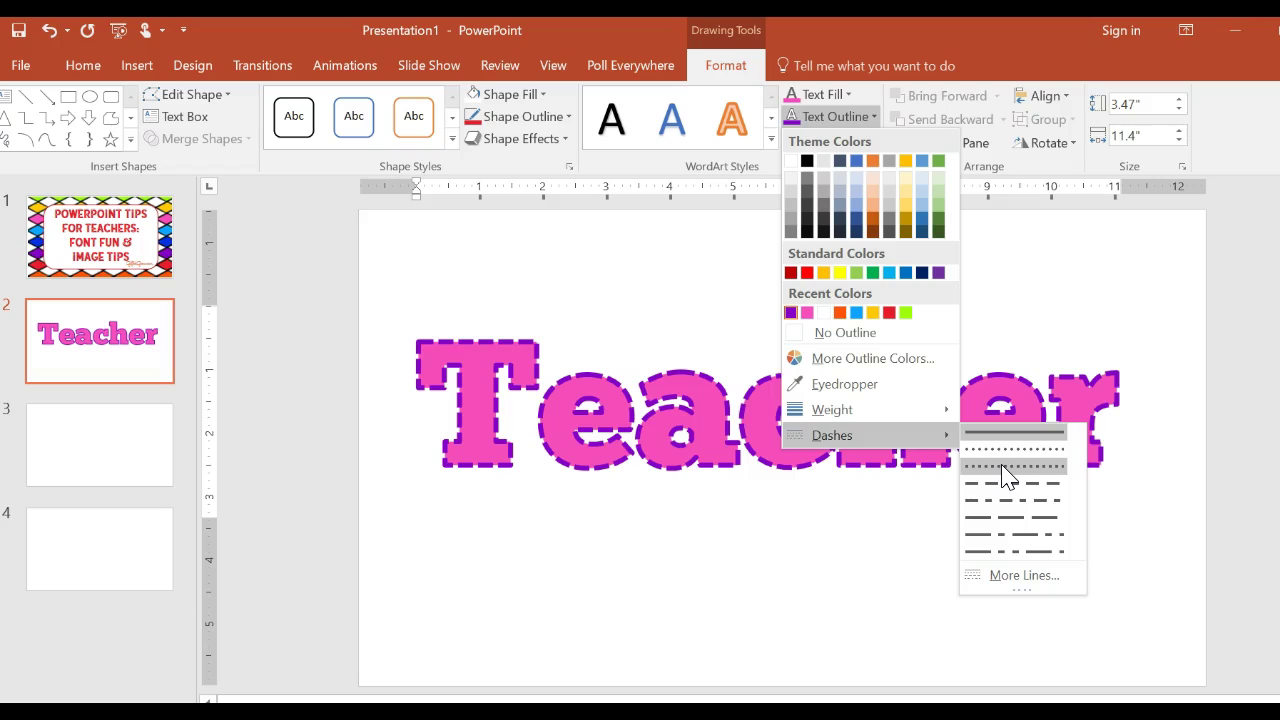
pyautogui.click(1002, 467)
pyautogui.click(754, 584)
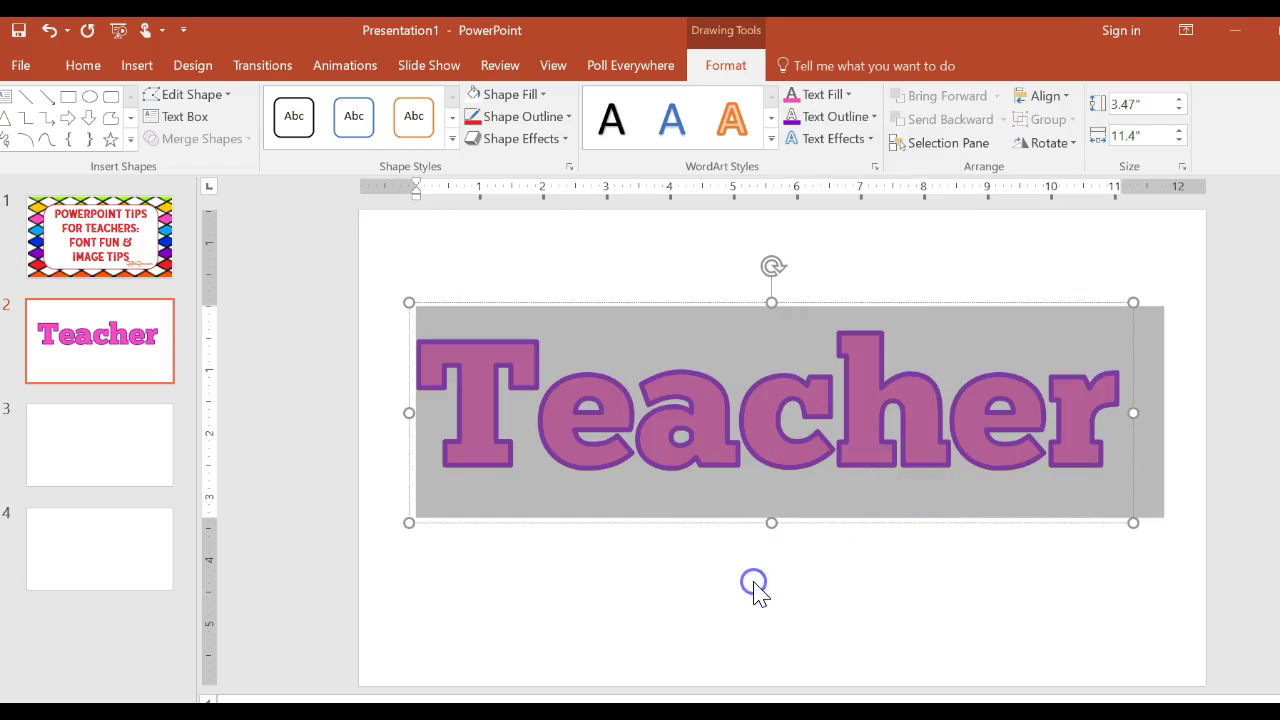
# Select the whole word Teacher and apply an Outer shadow preset from Text Effects.
pyautogui.click(467, 418)
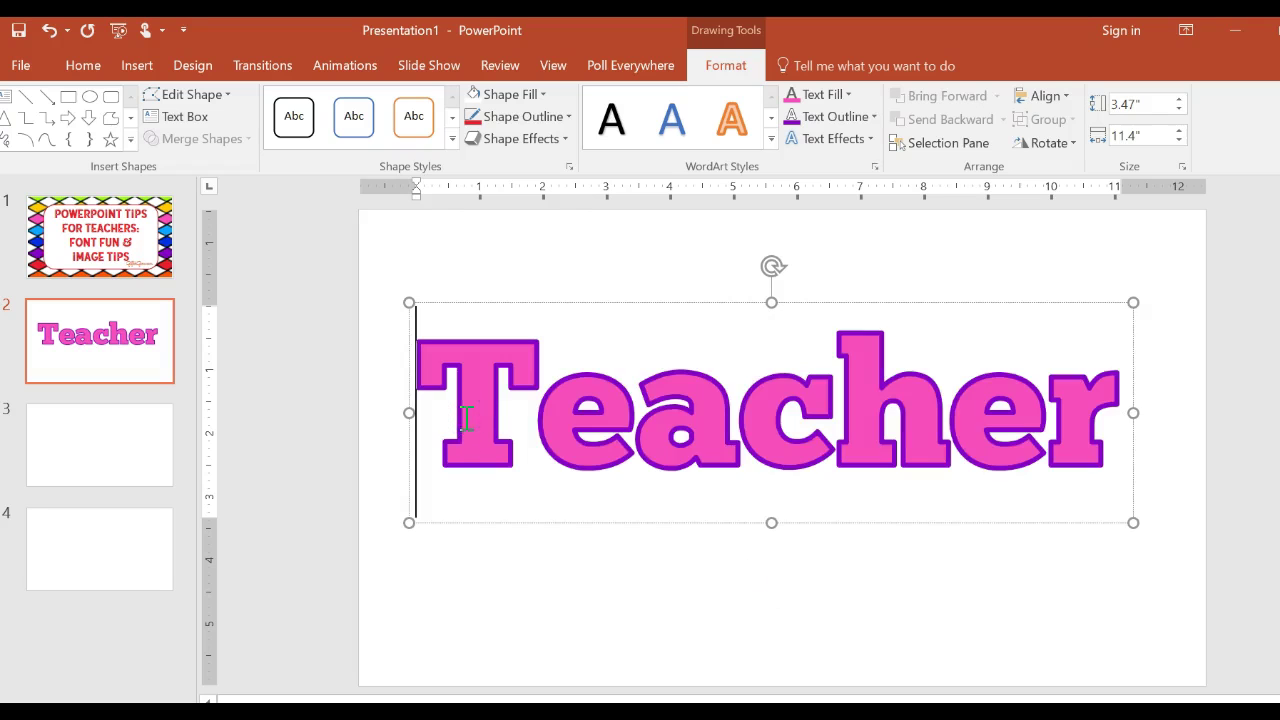
pyautogui.moveTo(467, 418); pyautogui.dragTo(1177, 409)
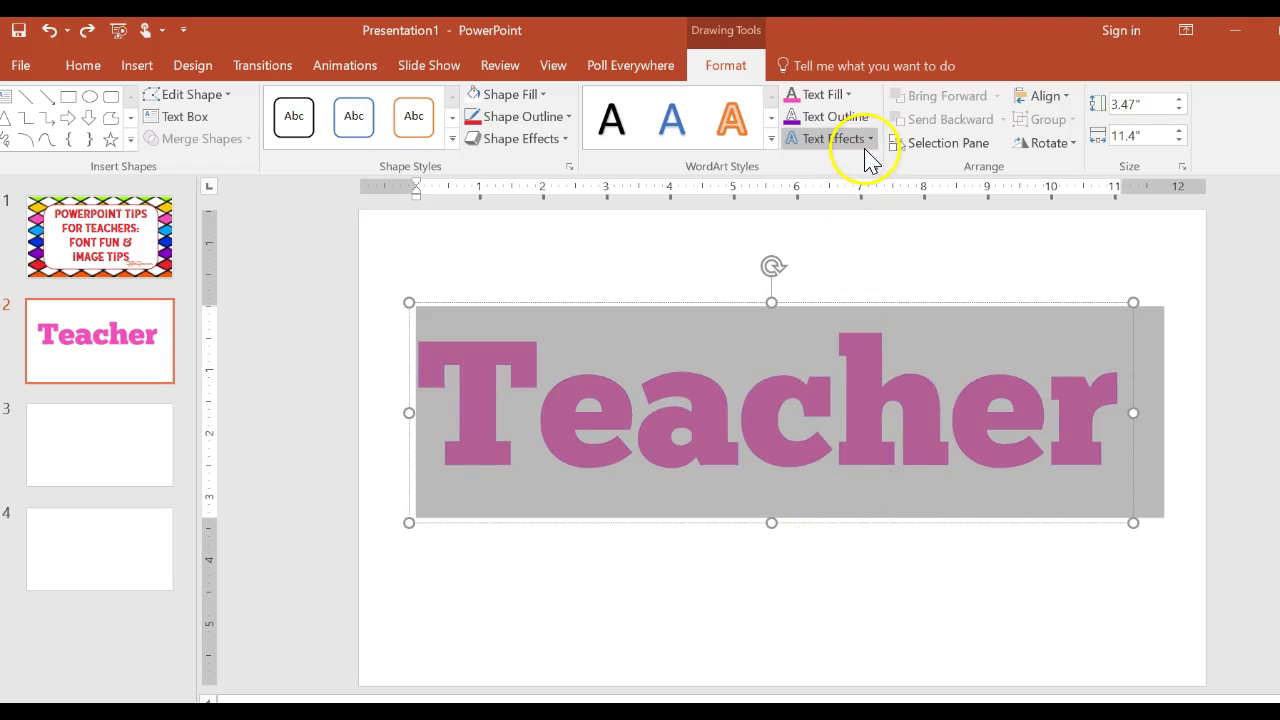
pyautogui.click(866, 143)
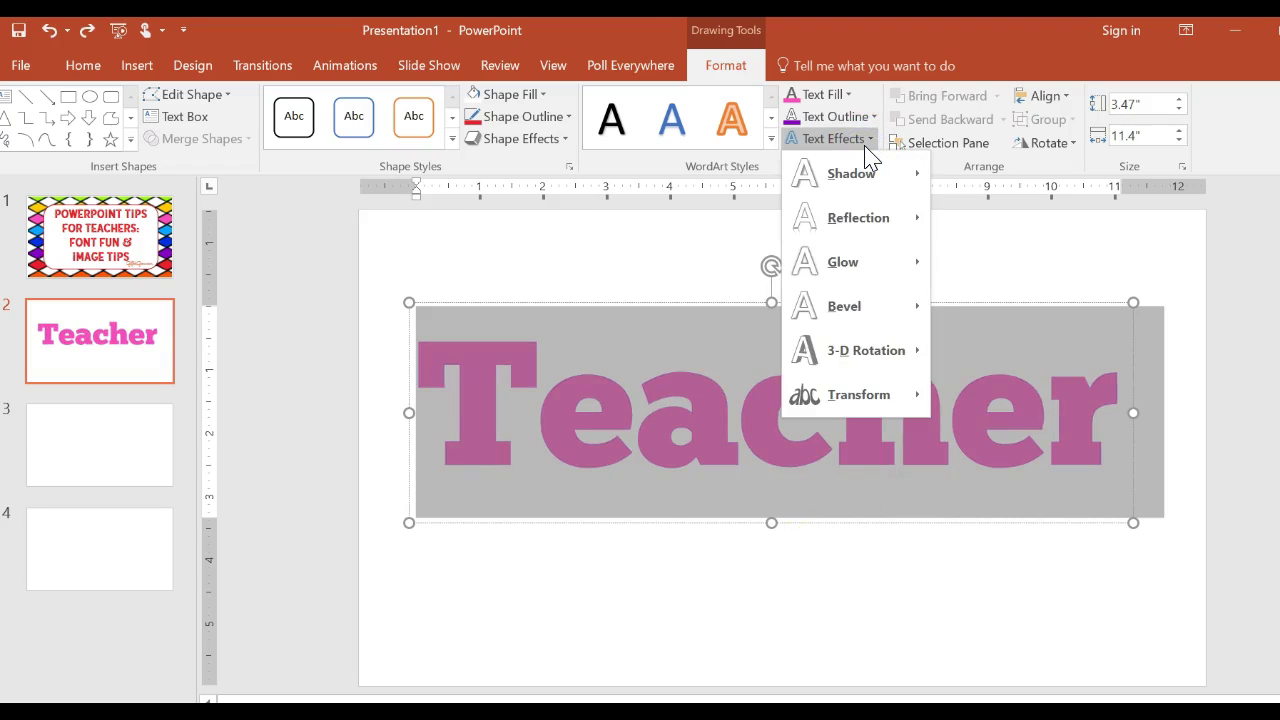
pyautogui.moveTo(868, 176)
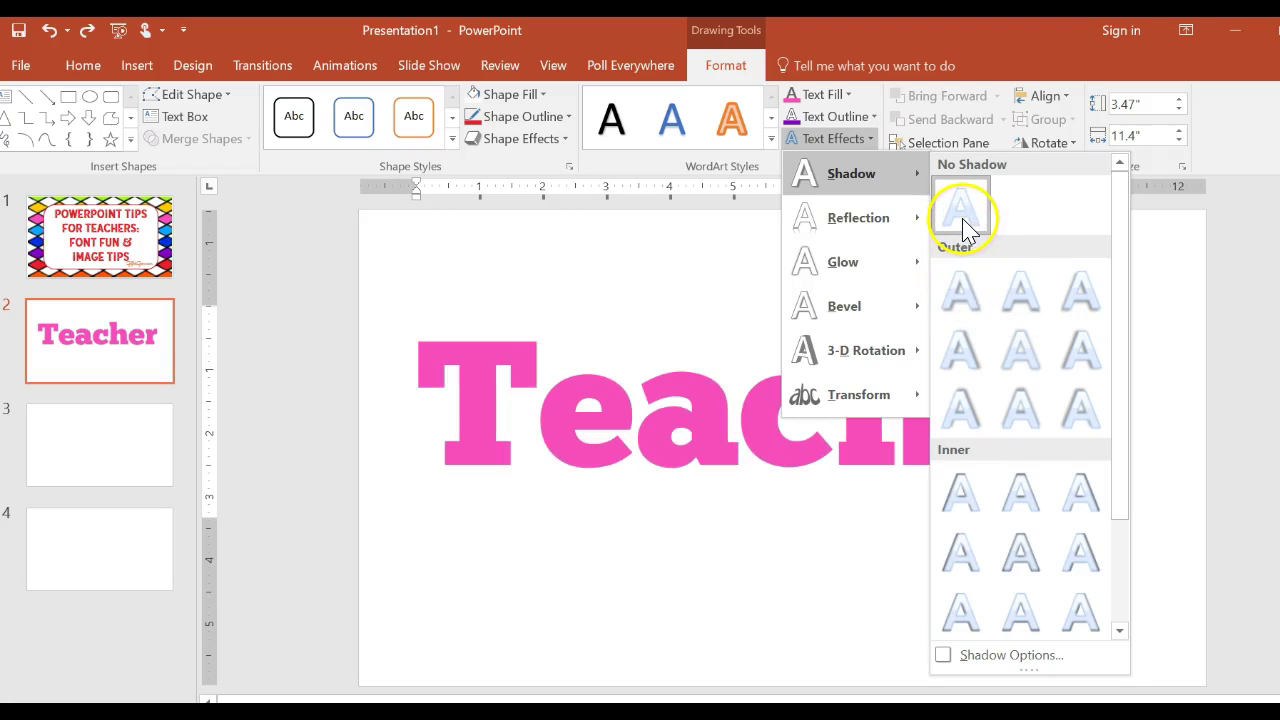
pyautogui.click(962, 292)
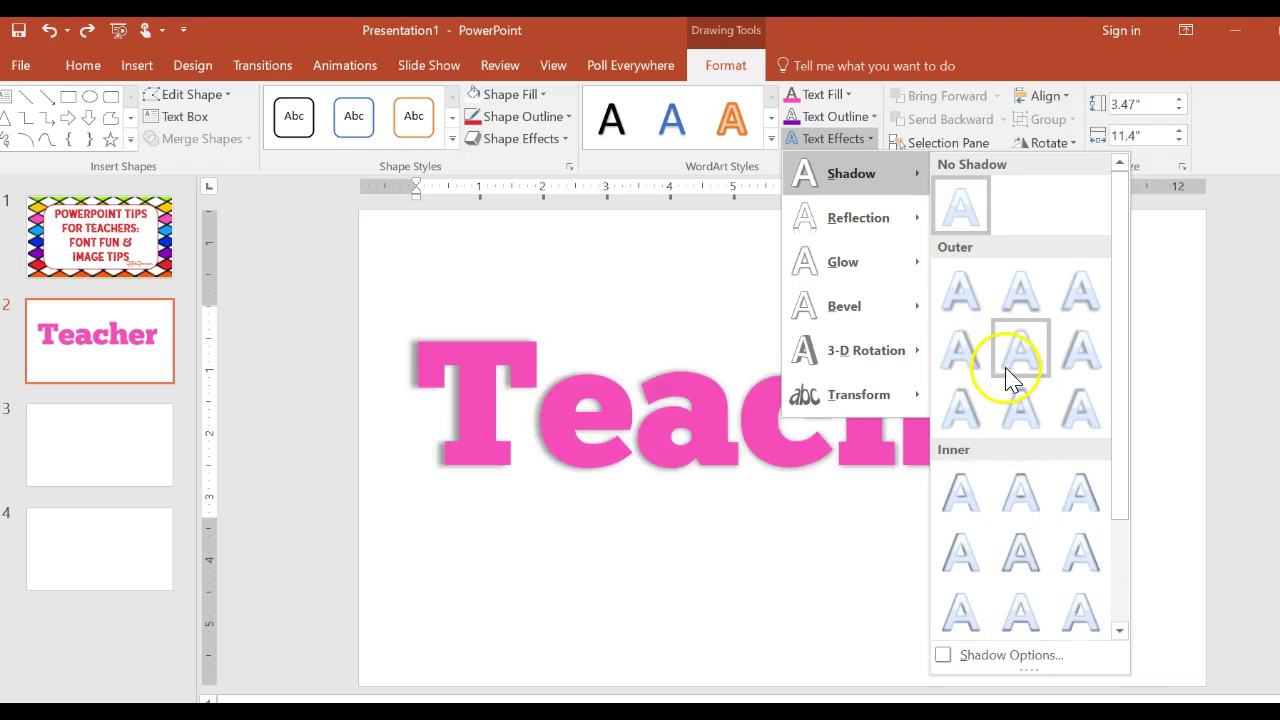
# Give the Teacher letters a Relaxed Inset bevel effect.
pyautogui.moveTo(887, 227)
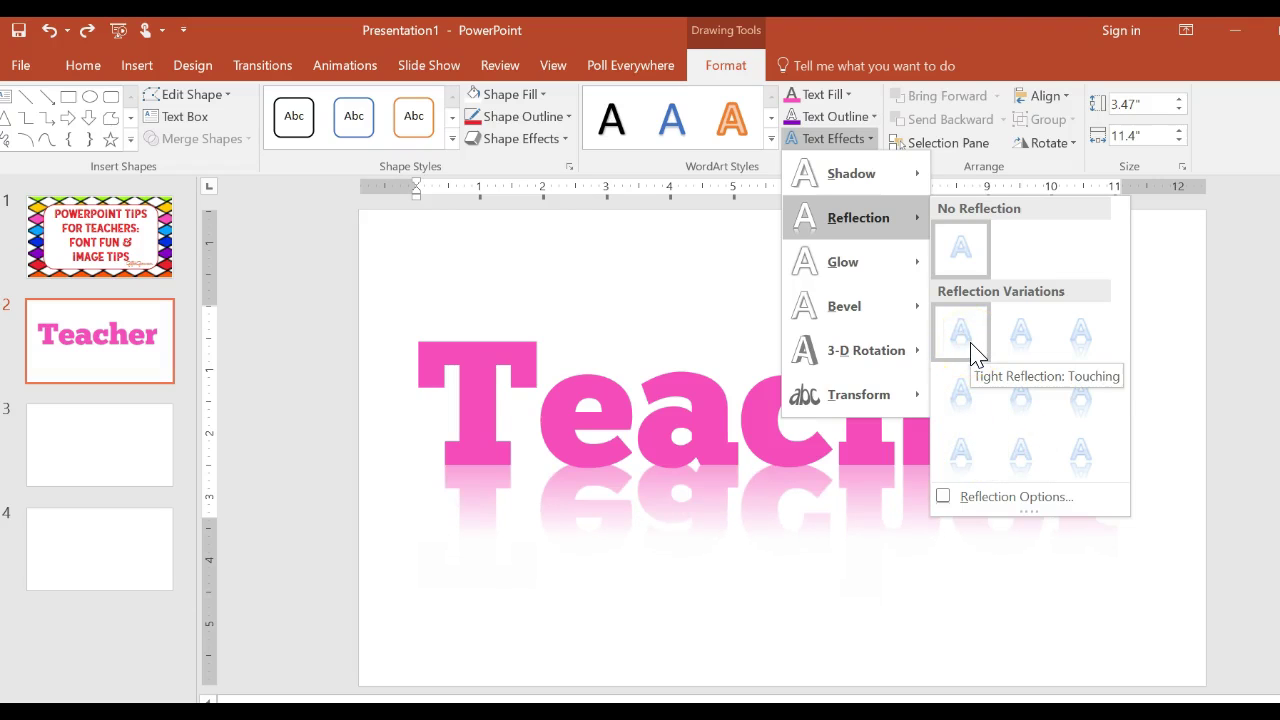
pyautogui.moveTo(863, 310)
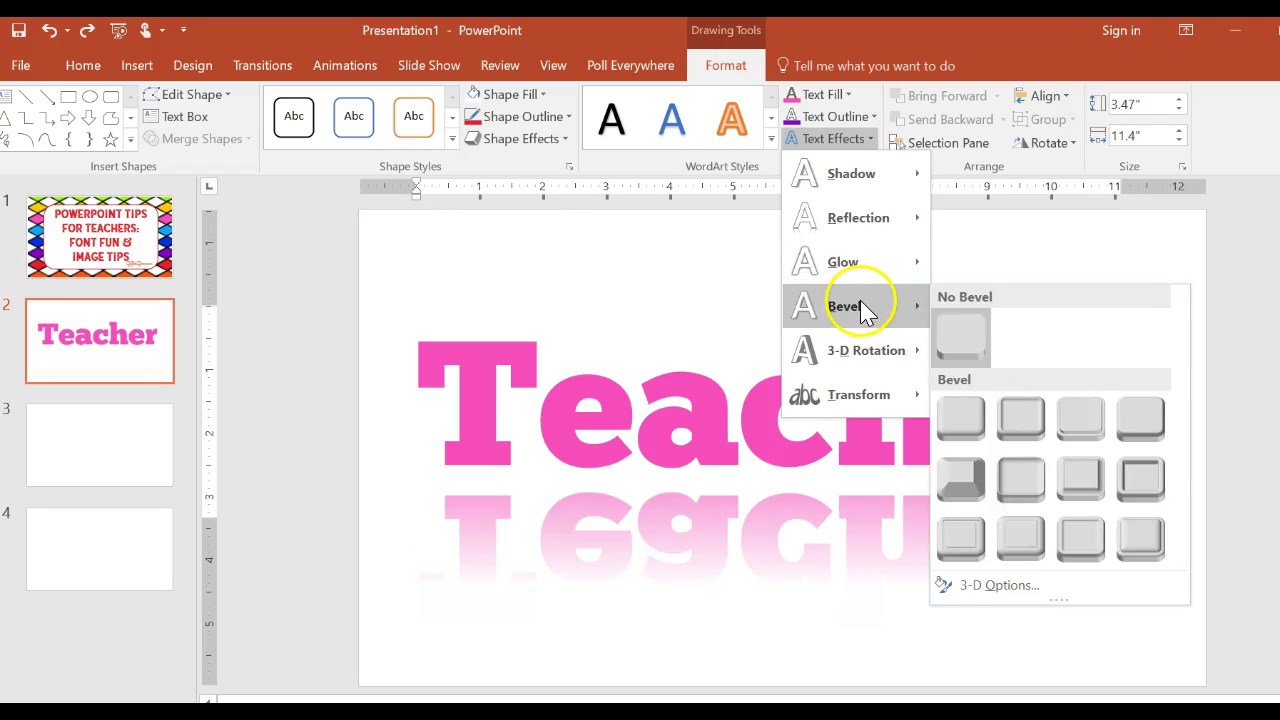
pyautogui.click(1005, 422)
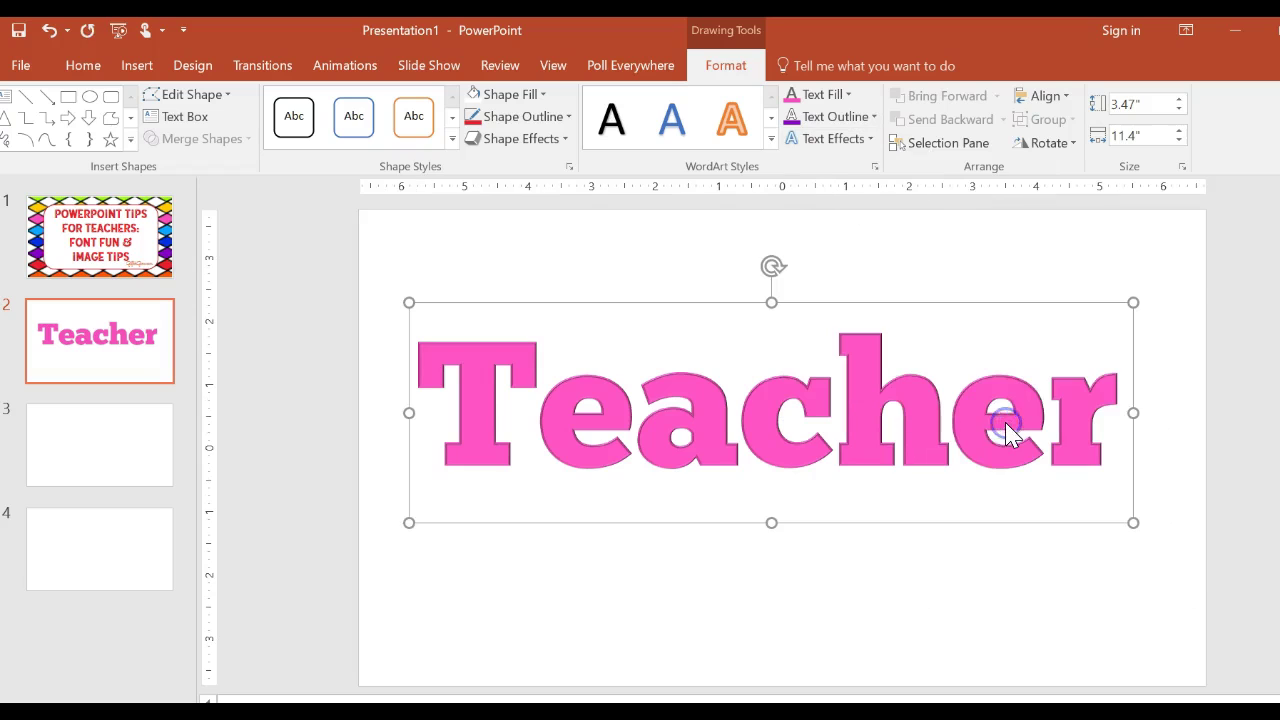
# Reselect all the Teacher text and bring the Text Effects list back up.
pyautogui.click(913, 488)
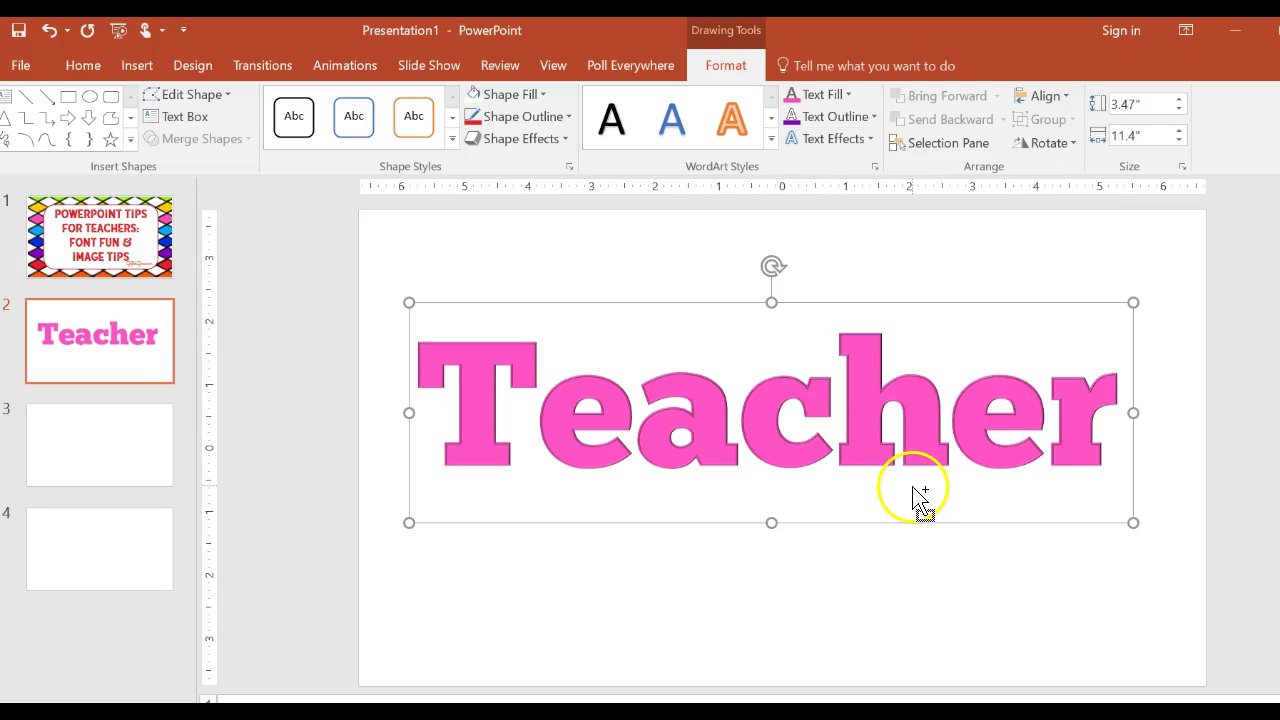
pyautogui.tripleClick(912, 486)
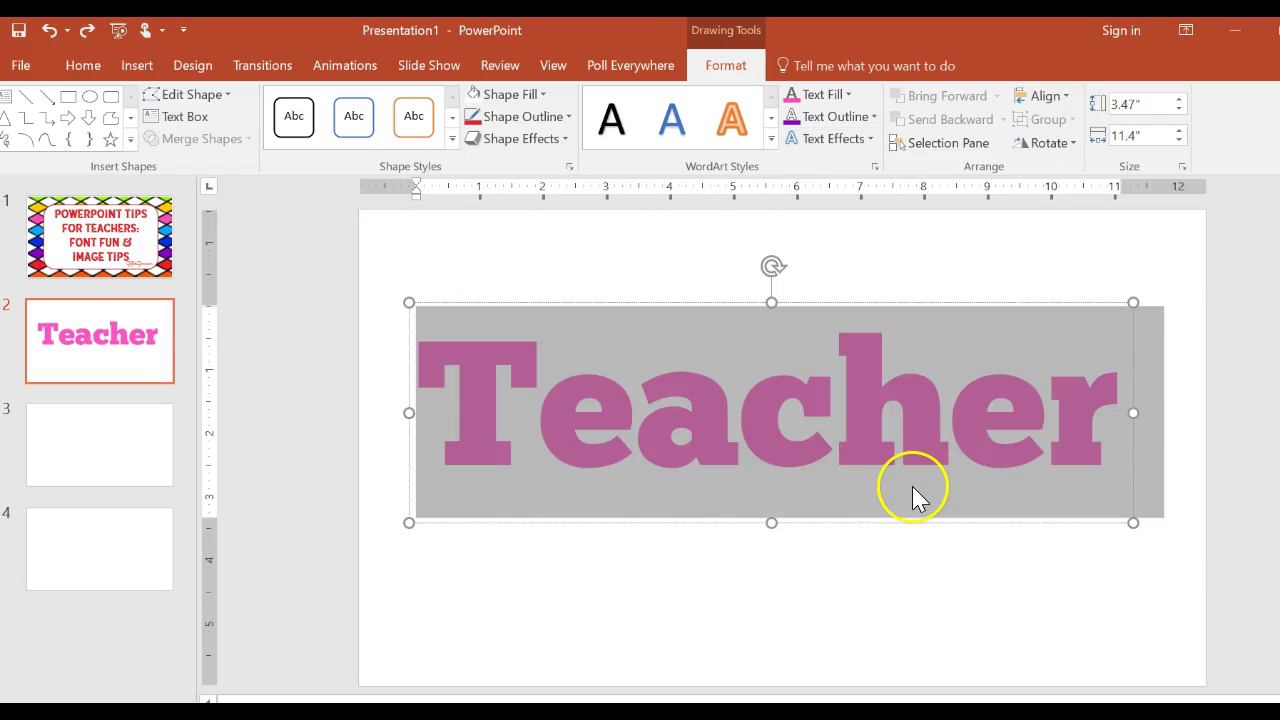
pyautogui.click(858, 117)
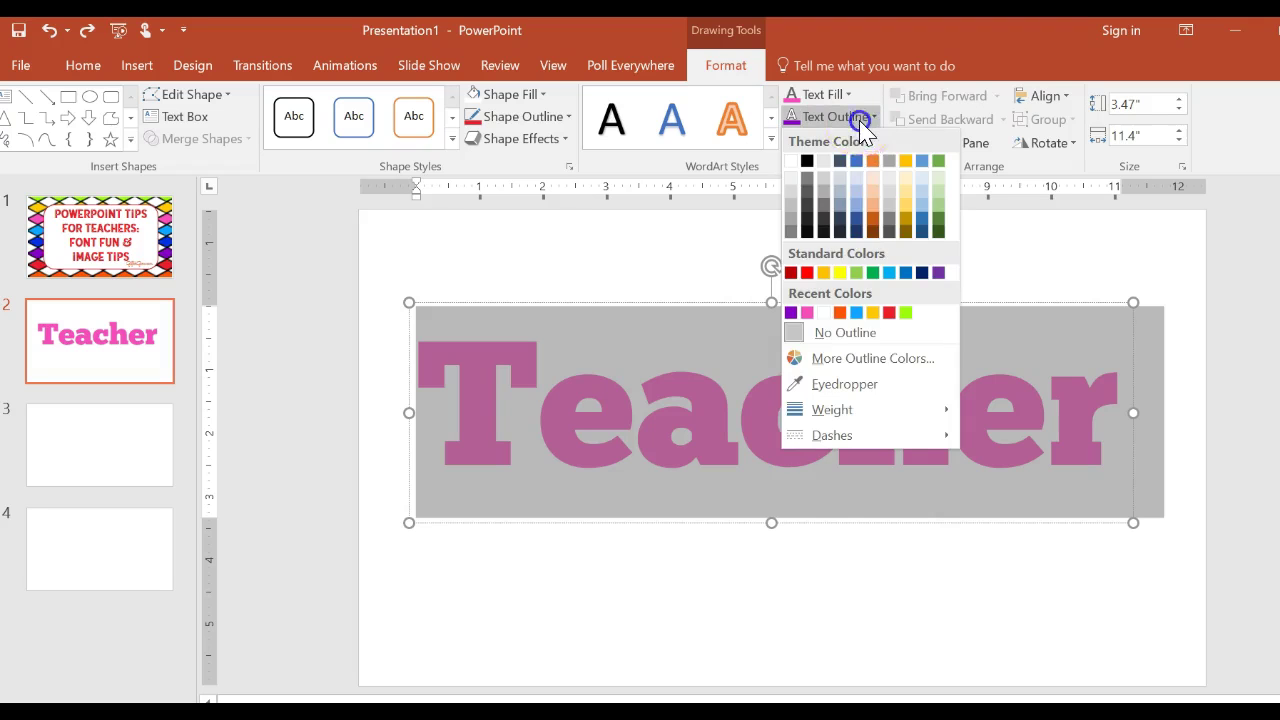
pyautogui.click(860, 118)
pyautogui.click(855, 139)
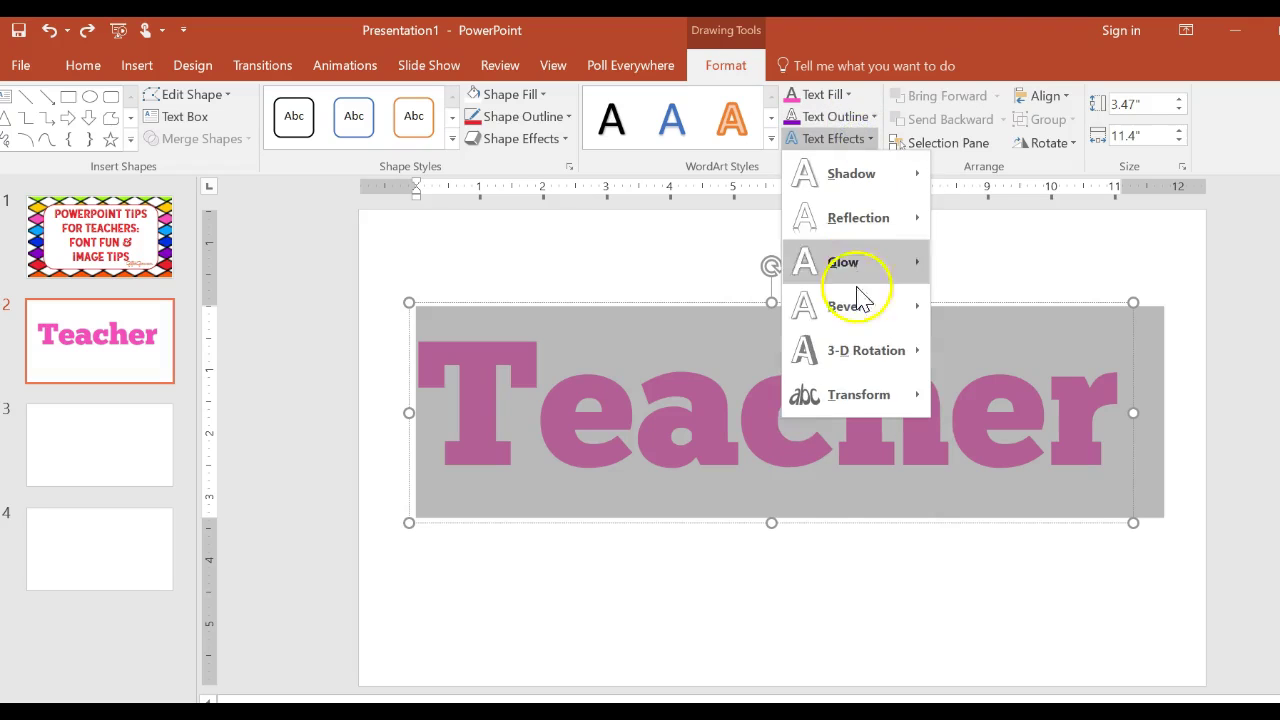
# Preview the 3-D Rotation and Transform warp styles on the Teacher text.
pyautogui.moveTo(866, 350)
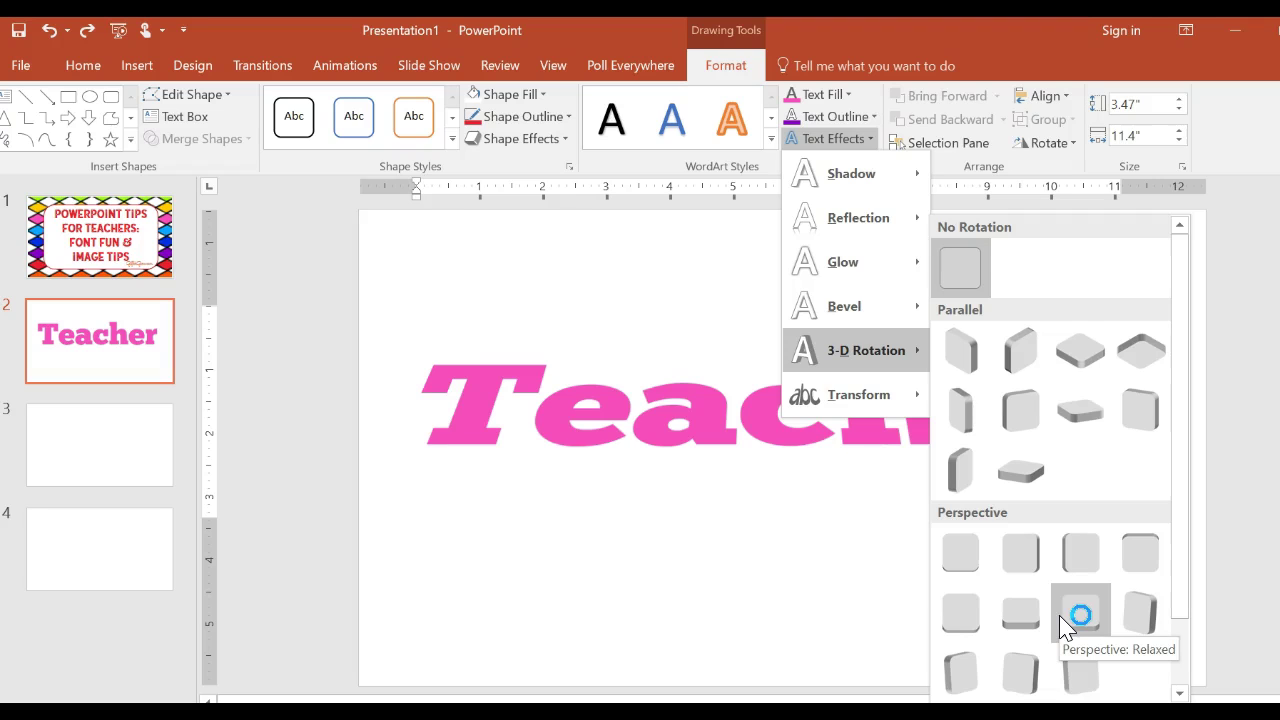
pyautogui.moveTo(858, 400)
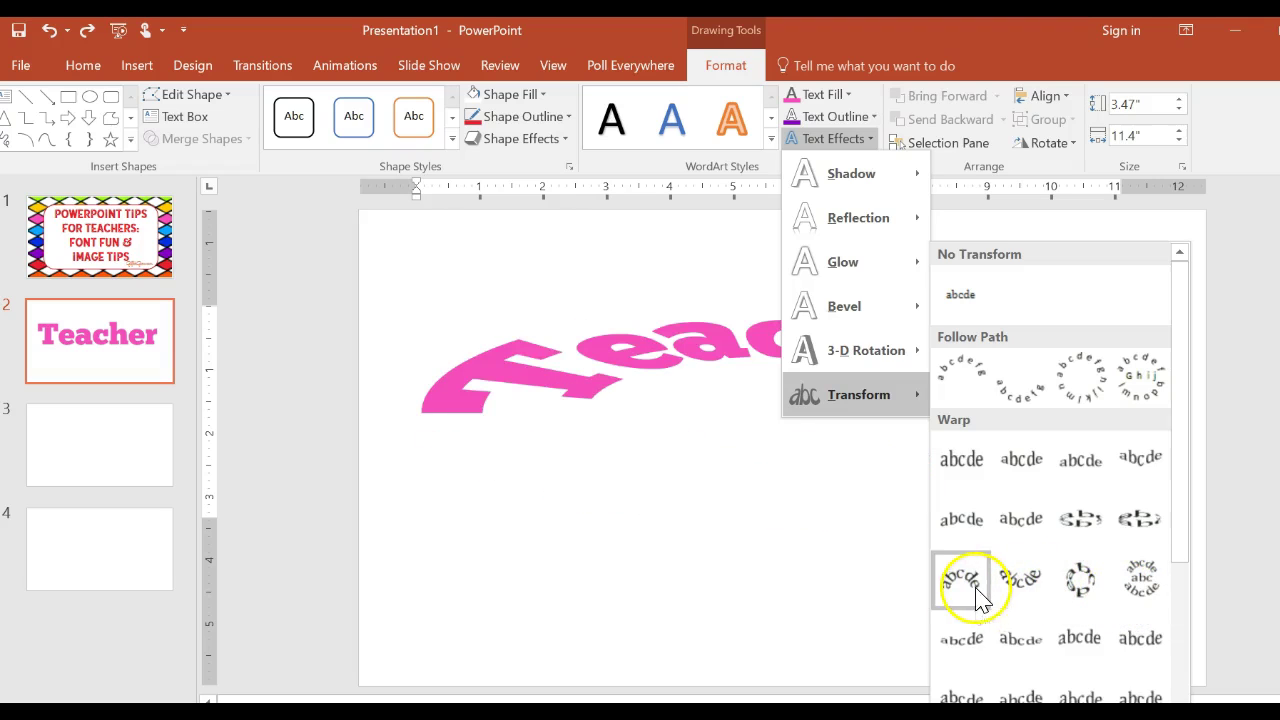
# Warp Teacher with the Curve: Up transform, then glance at the Home and Format tabs.
pyautogui.click(770, 634)
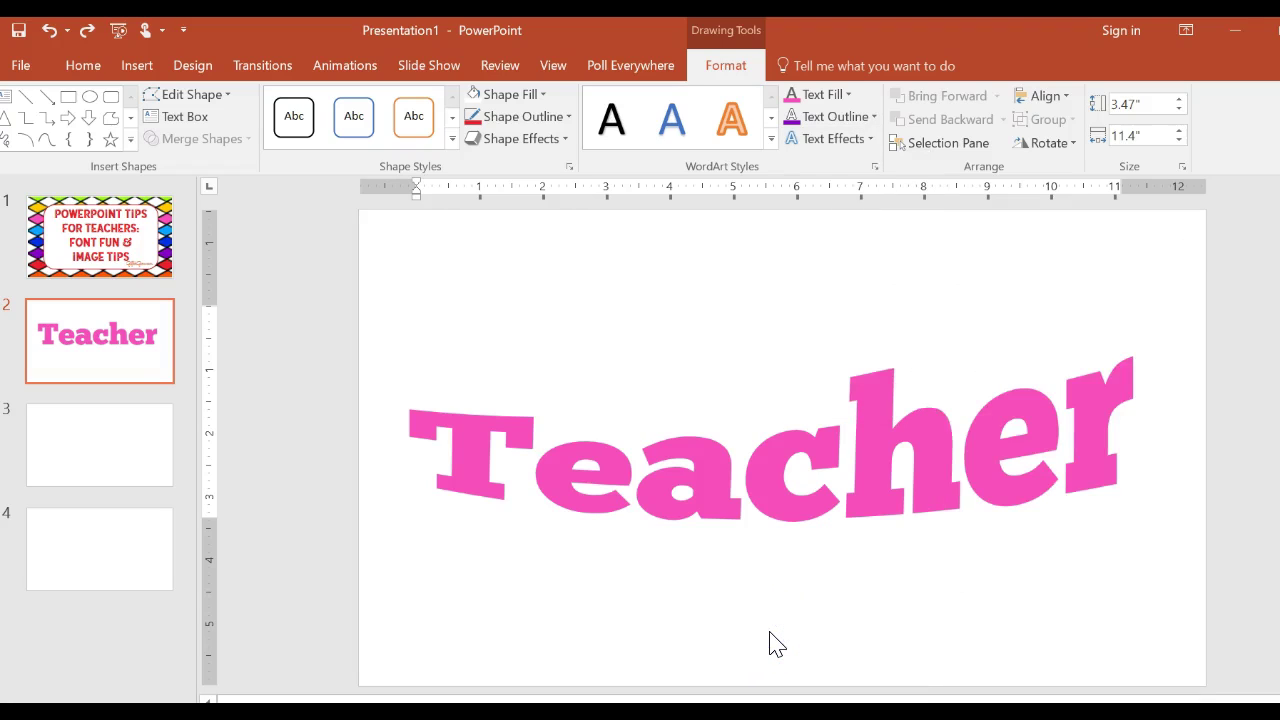
pyautogui.click(83, 65)
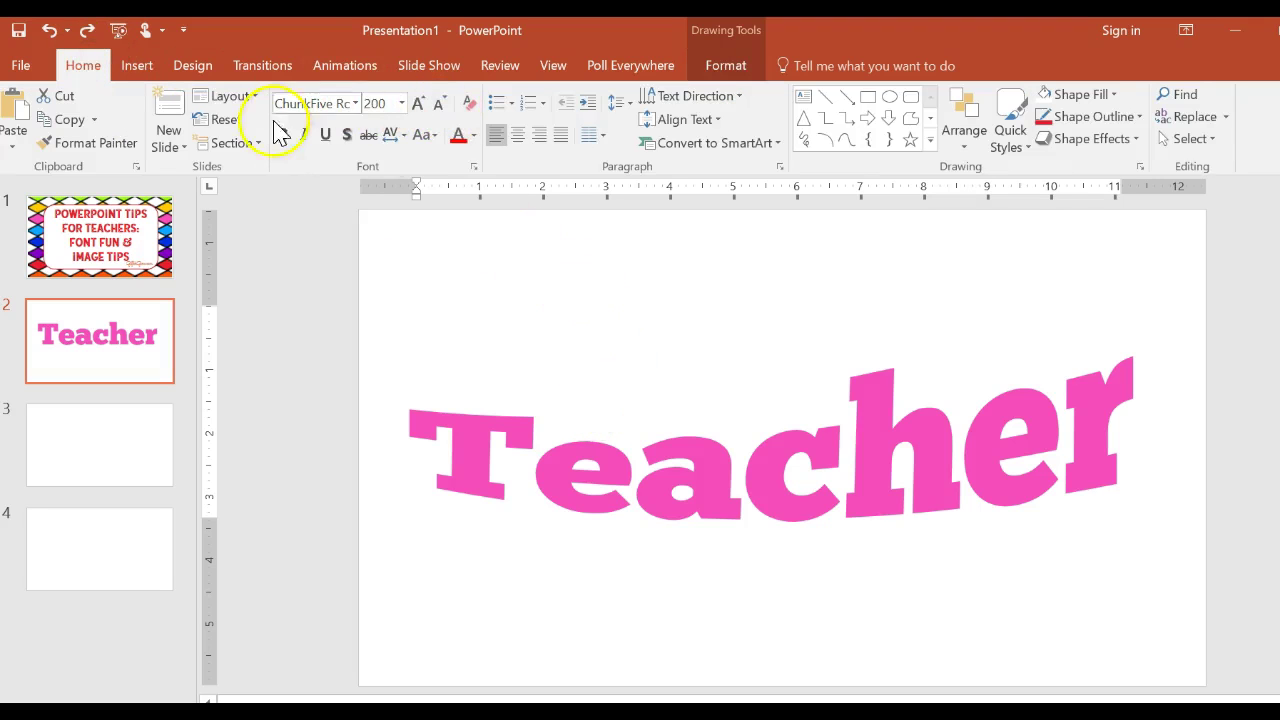
pyautogui.click(724, 68)
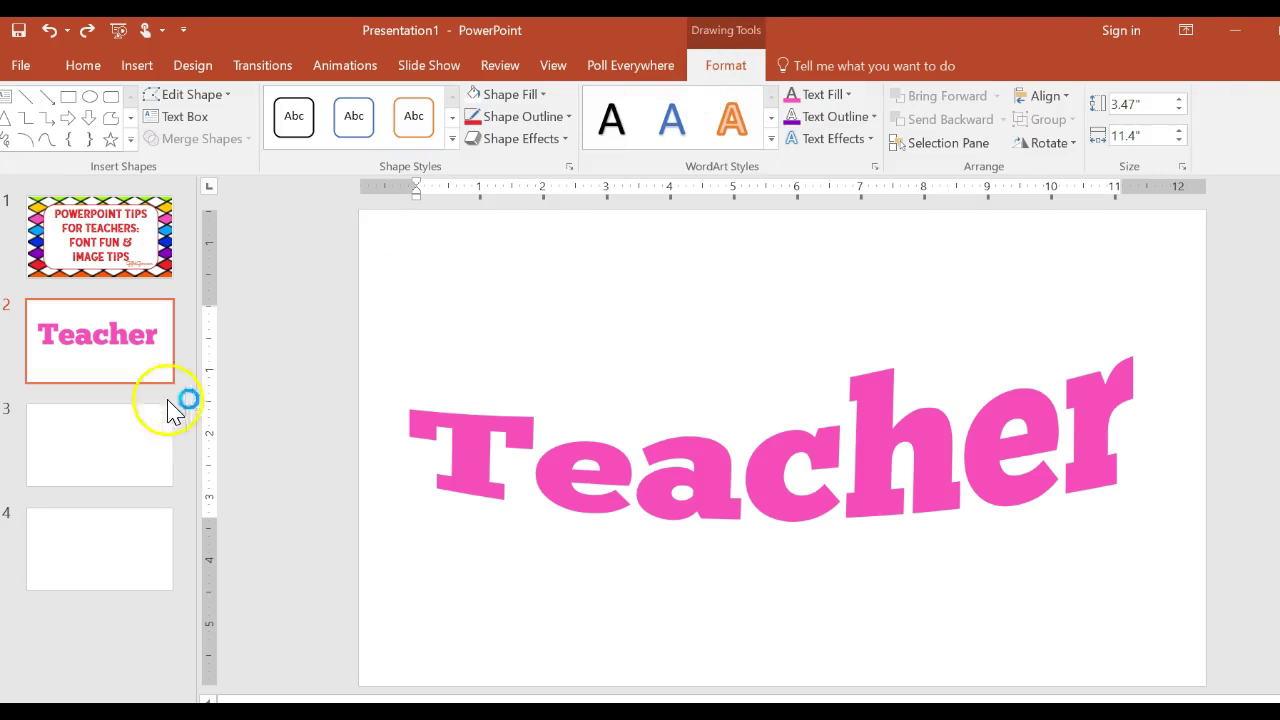
# On blank slide 3, draw a rectangle covering the whole slide, 13.33" by 7.5".
pyautogui.click(131, 438)
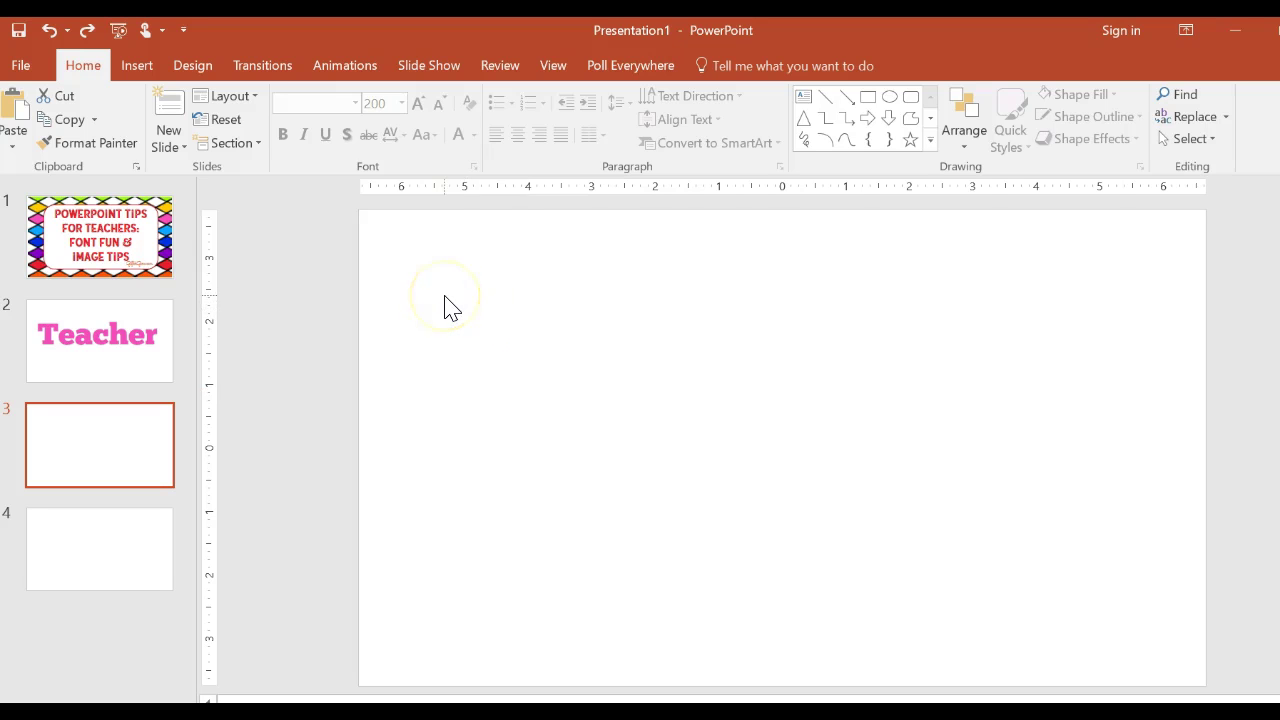
pyautogui.click(133, 65)
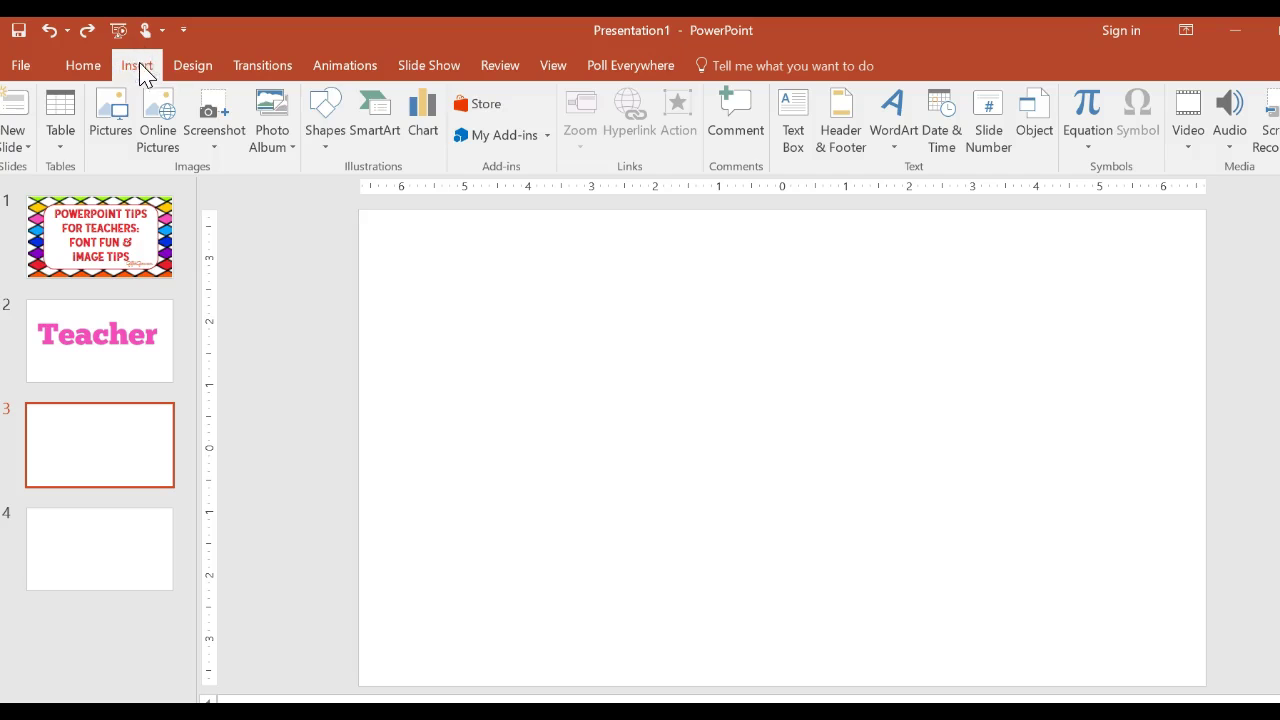
pyautogui.click(327, 117)
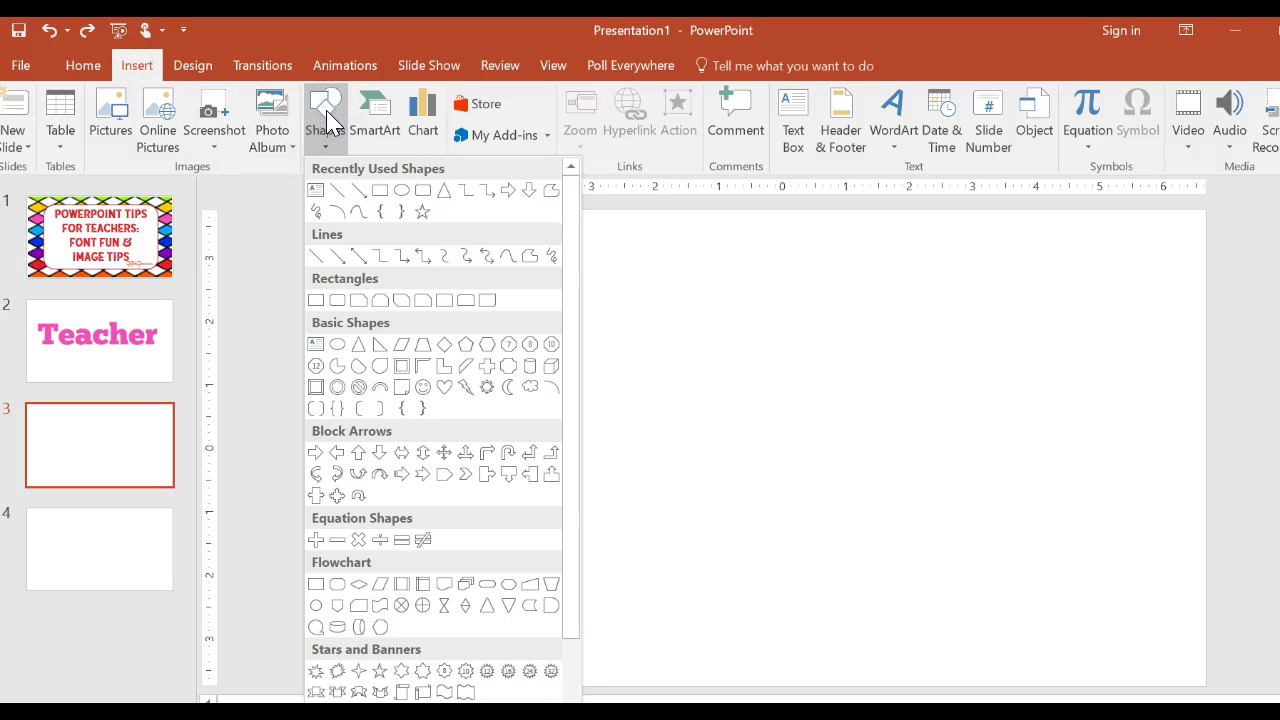
pyautogui.click(380, 190)
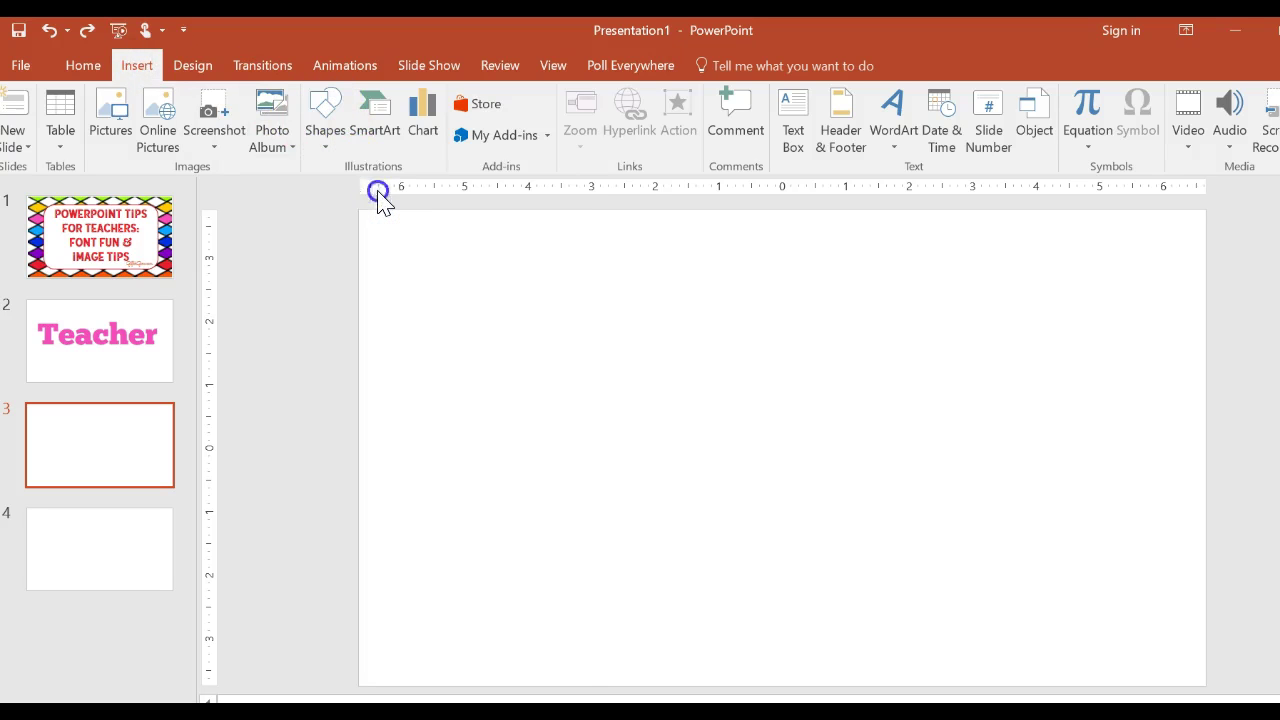
pyautogui.moveTo(358, 208)
pyautogui.mouseDown()
pyautogui.moveTo(760, 320)
pyautogui.moveTo(1137, 494)
pyautogui.moveTo(1203, 566)
pyautogui.moveTo(1206, 685)
pyautogui.mouseUp()
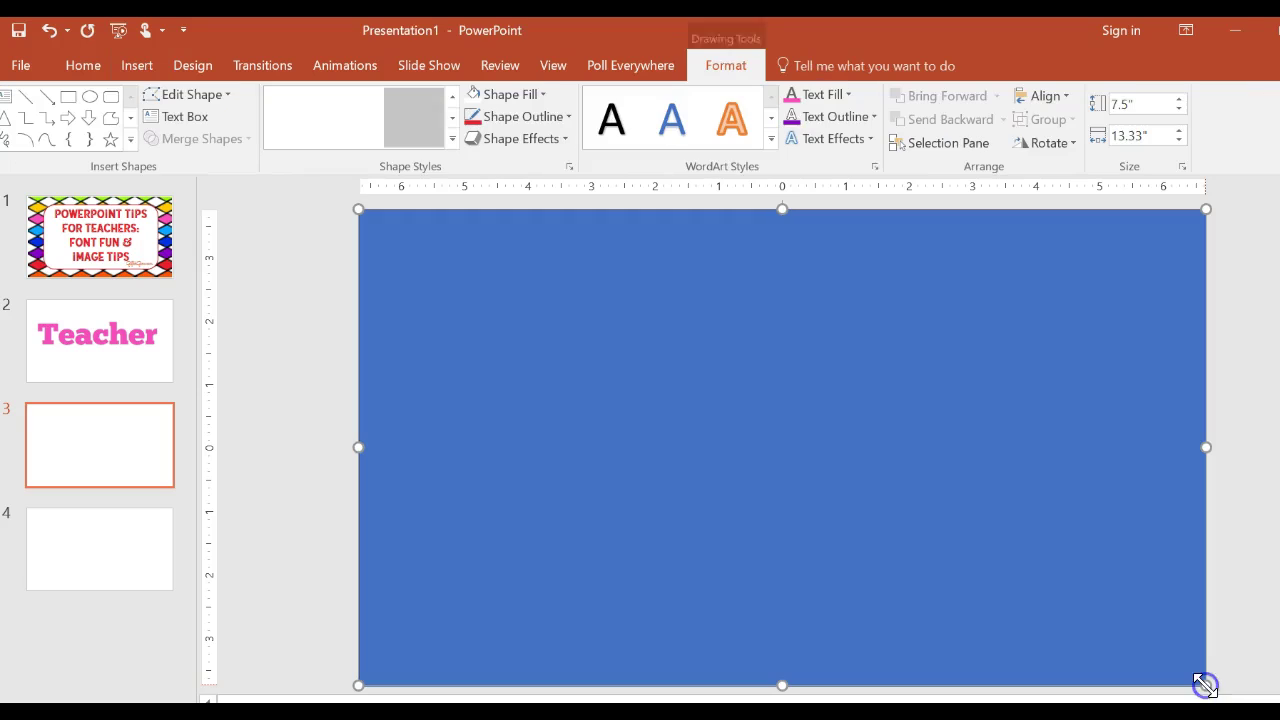
# Fill the full-slide rectangle with the picture antarctica.jpg from a file.
pyautogui.click(702, 418)
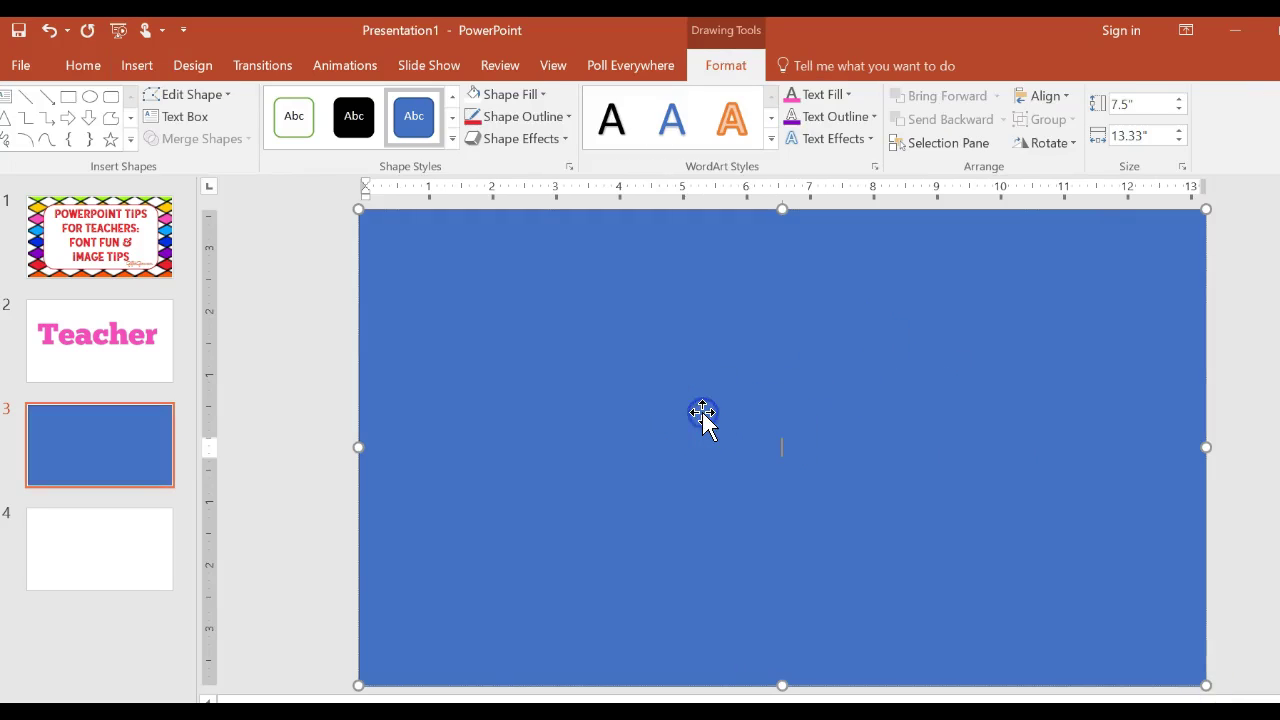
pyautogui.click(544, 96)
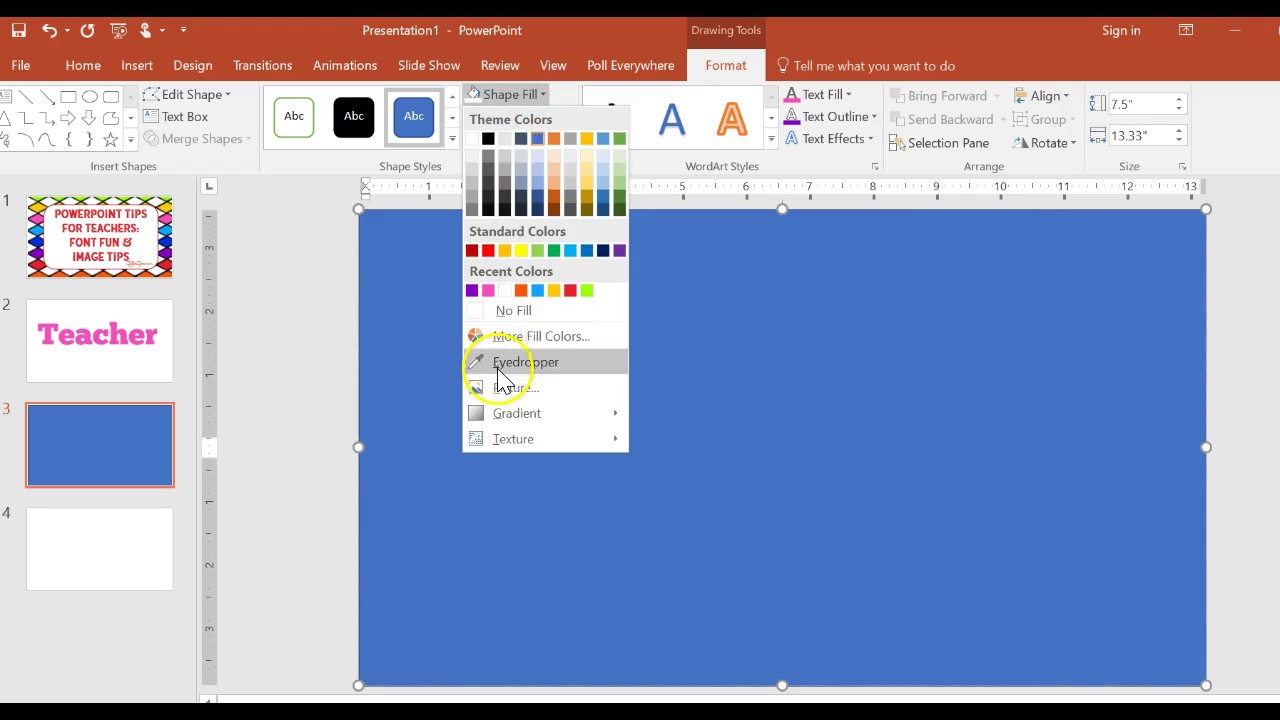
pyautogui.click(500, 386)
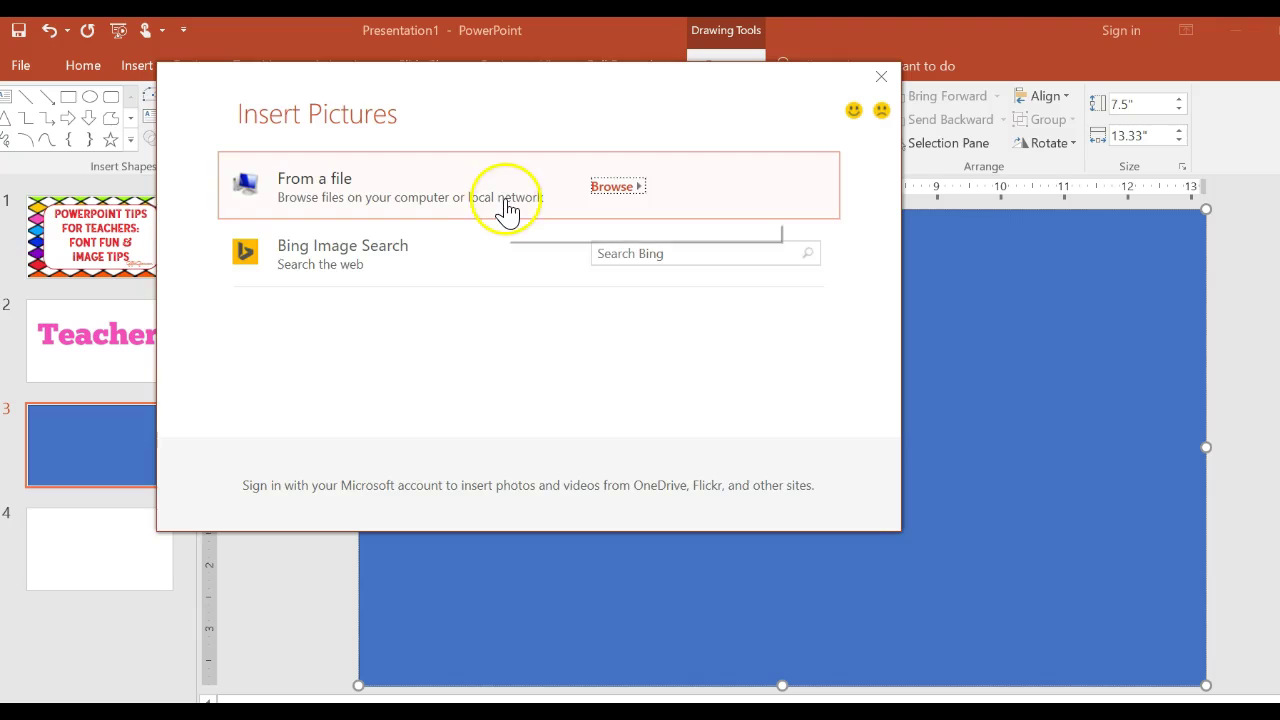
pyautogui.click(507, 205)
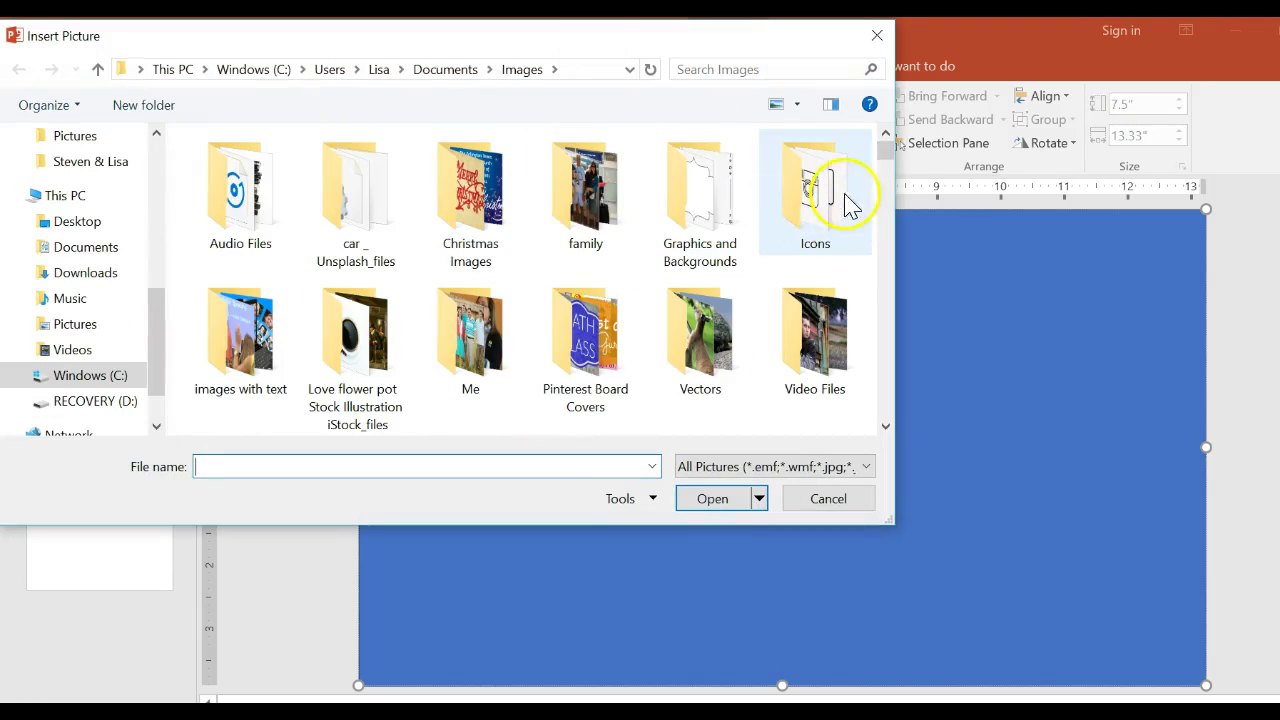
pyautogui.click(887, 152)
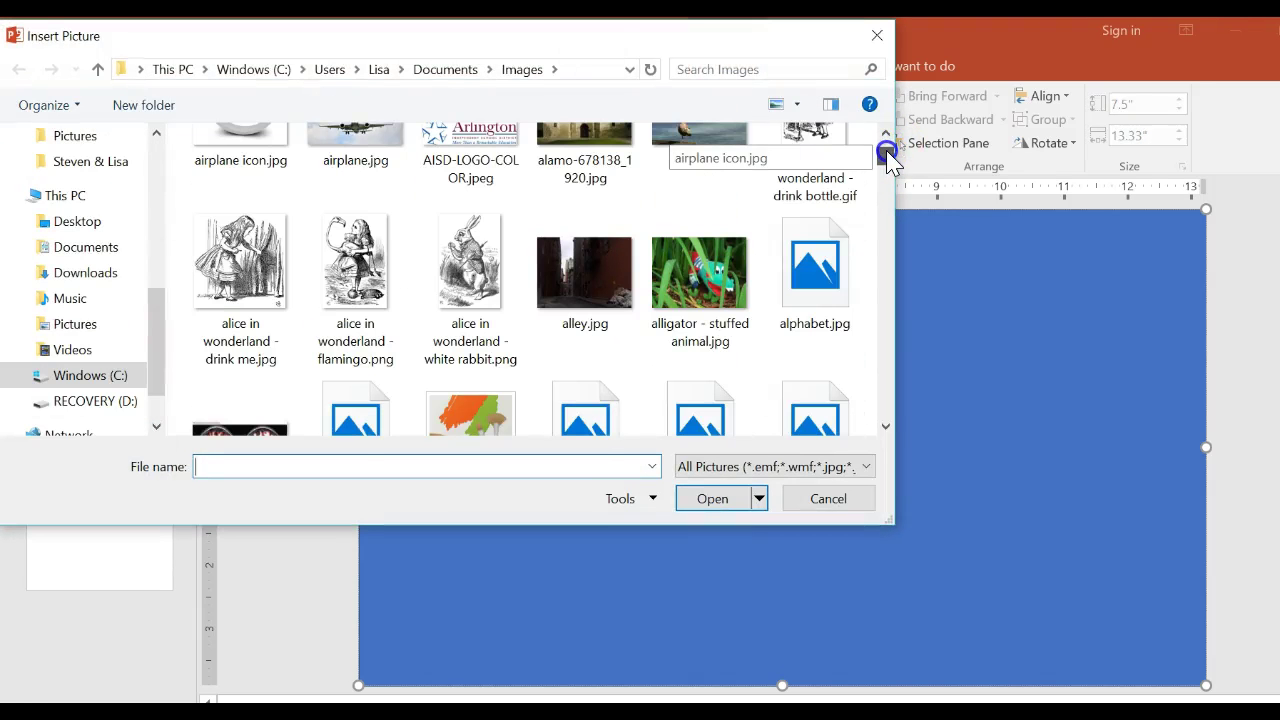
pyautogui.click(887, 152)
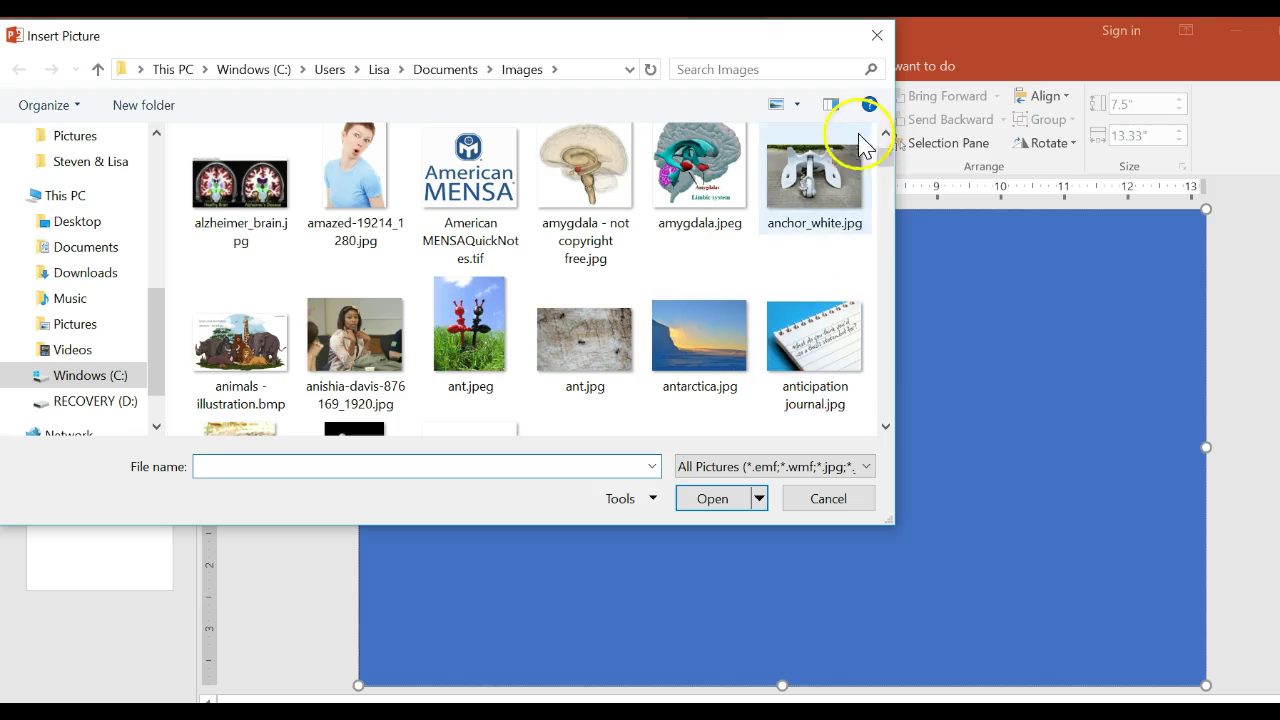
pyautogui.click(694, 324)
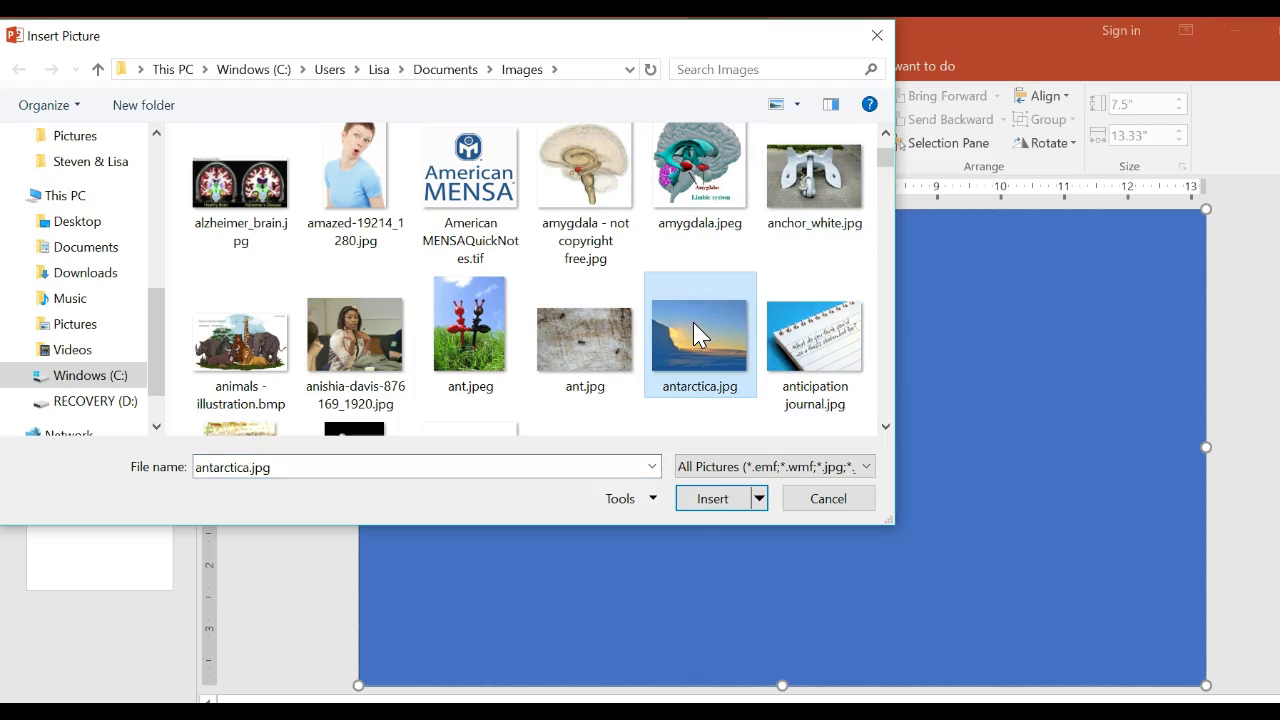
pyautogui.click(702, 497)
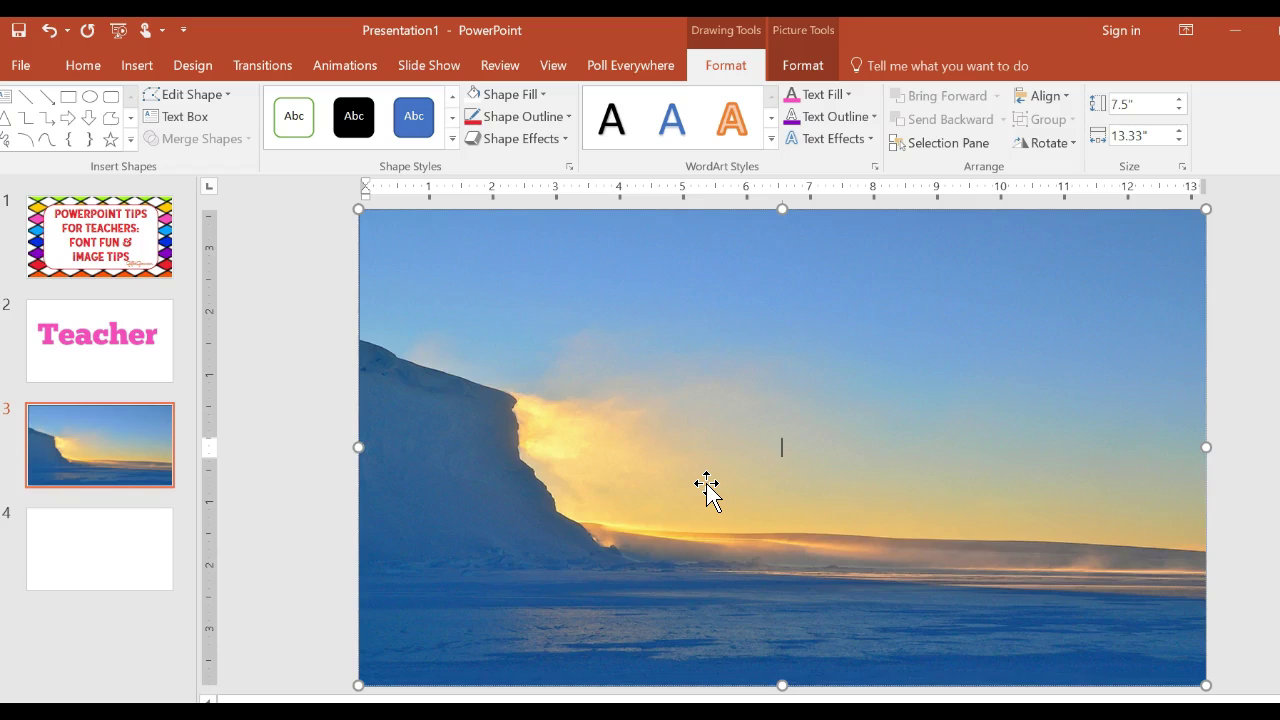
pyautogui.click(530, 116)
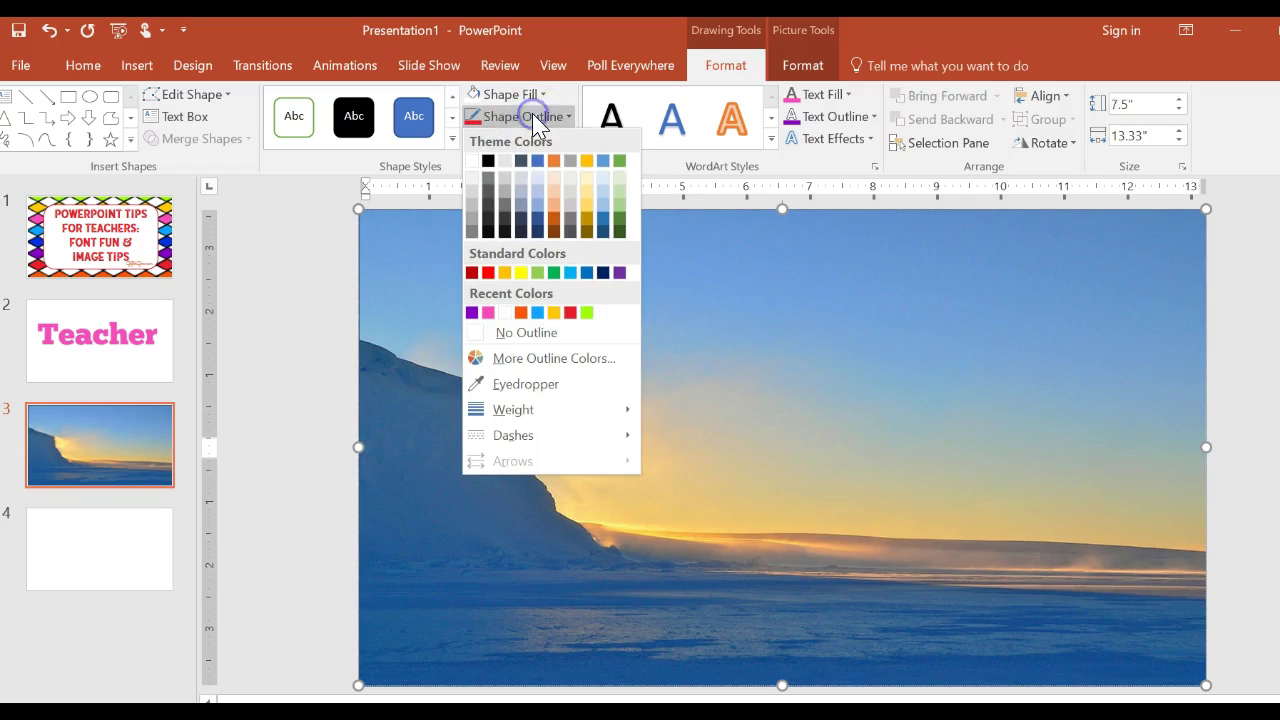
# Remove the photo rectangle's outline and start the slide show from slide 3.
pyautogui.click(486, 341)
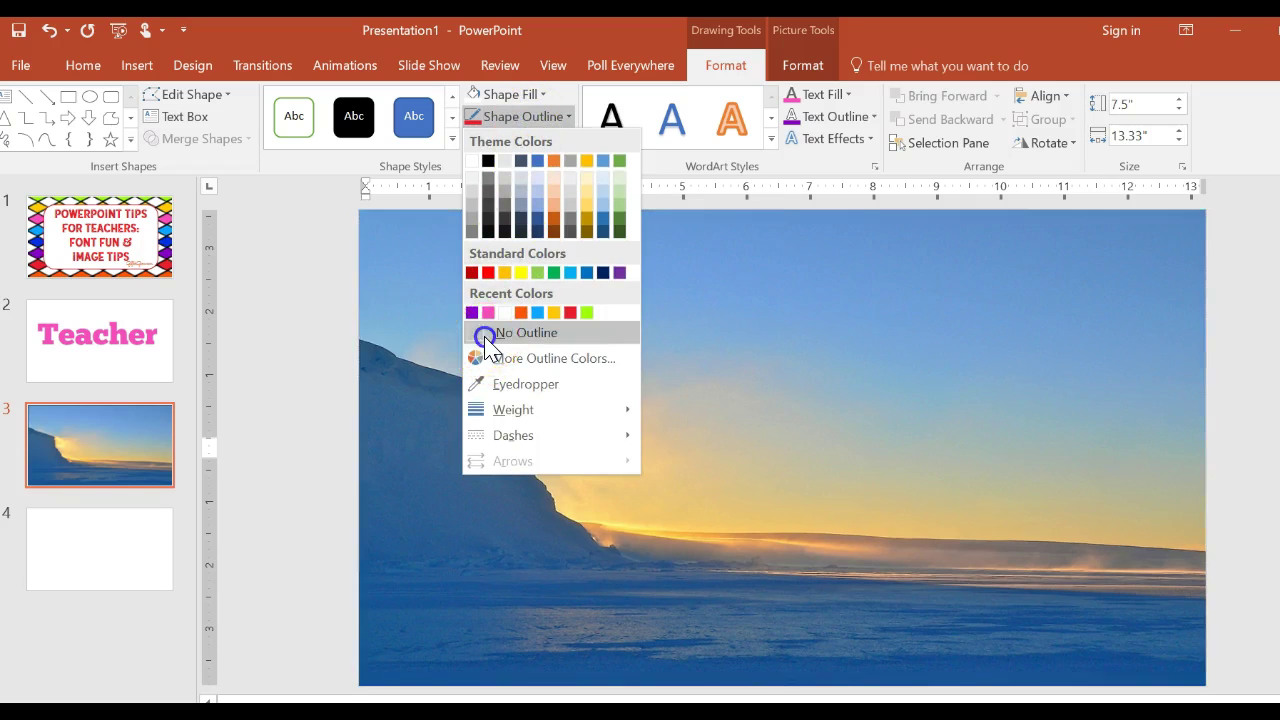
pyautogui.click(321, 361)
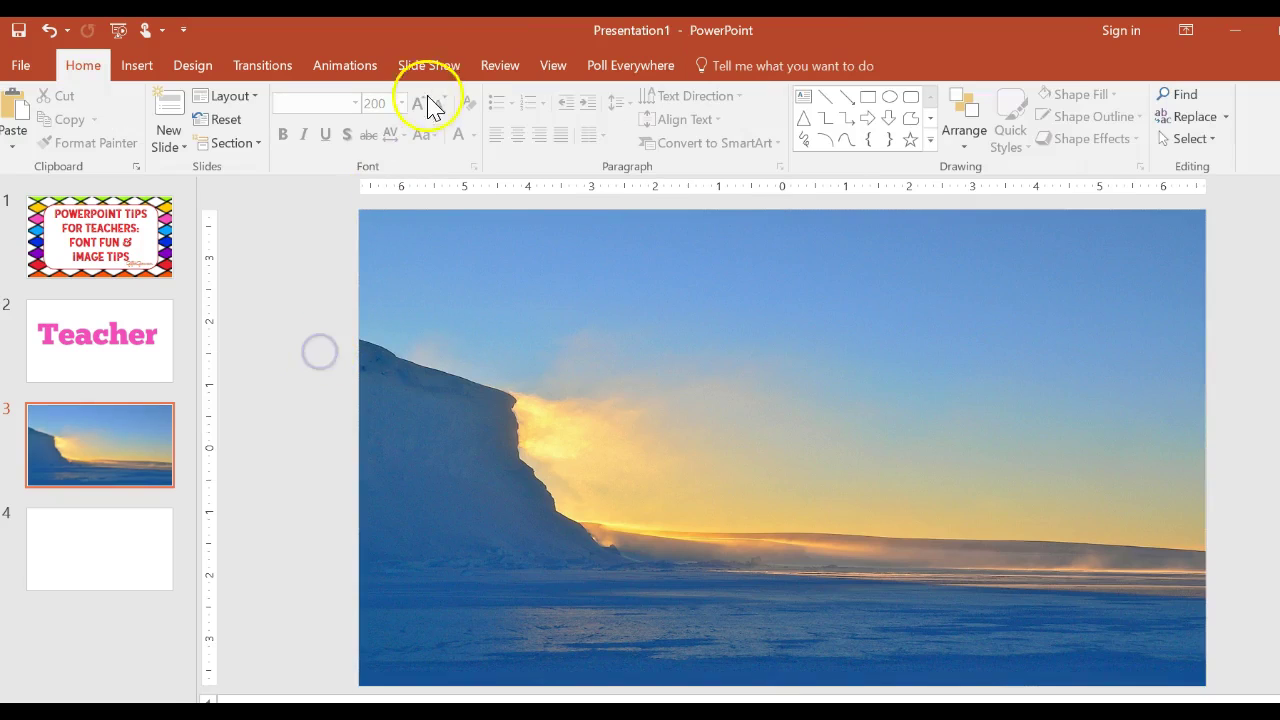
pyautogui.click(420, 62)
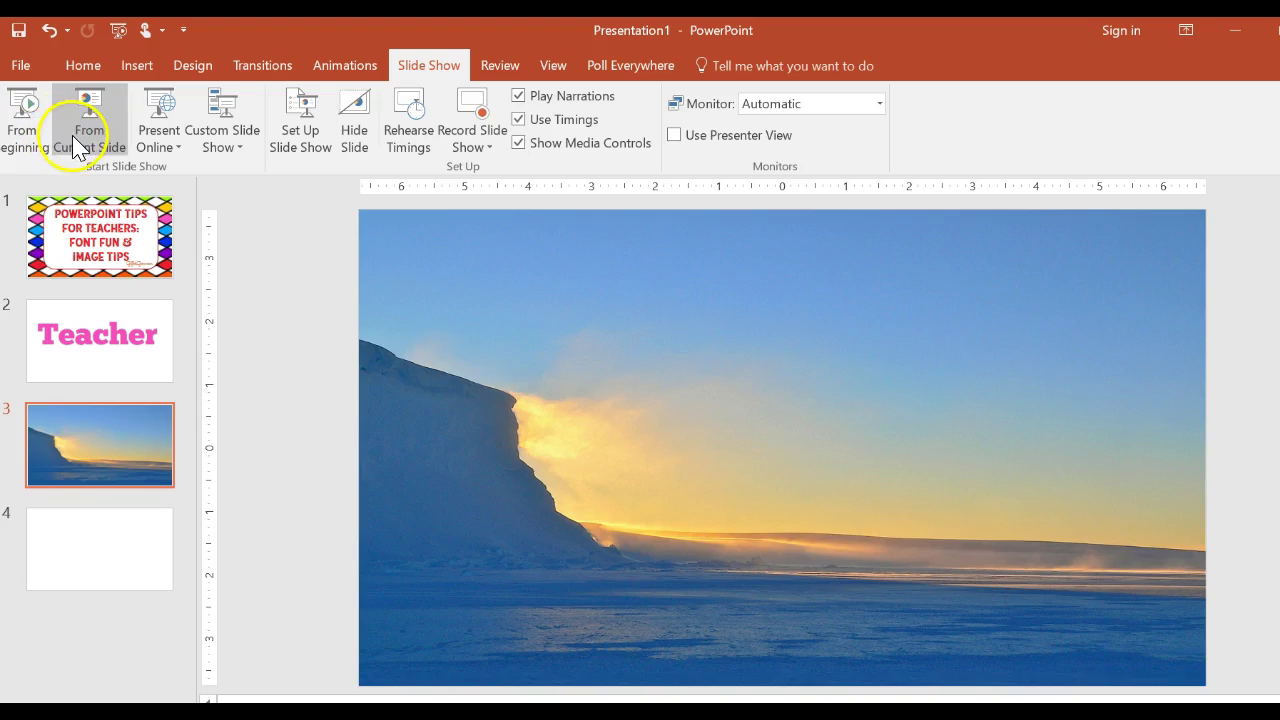
pyautogui.click(57, 329)
pyautogui.click(74, 157)
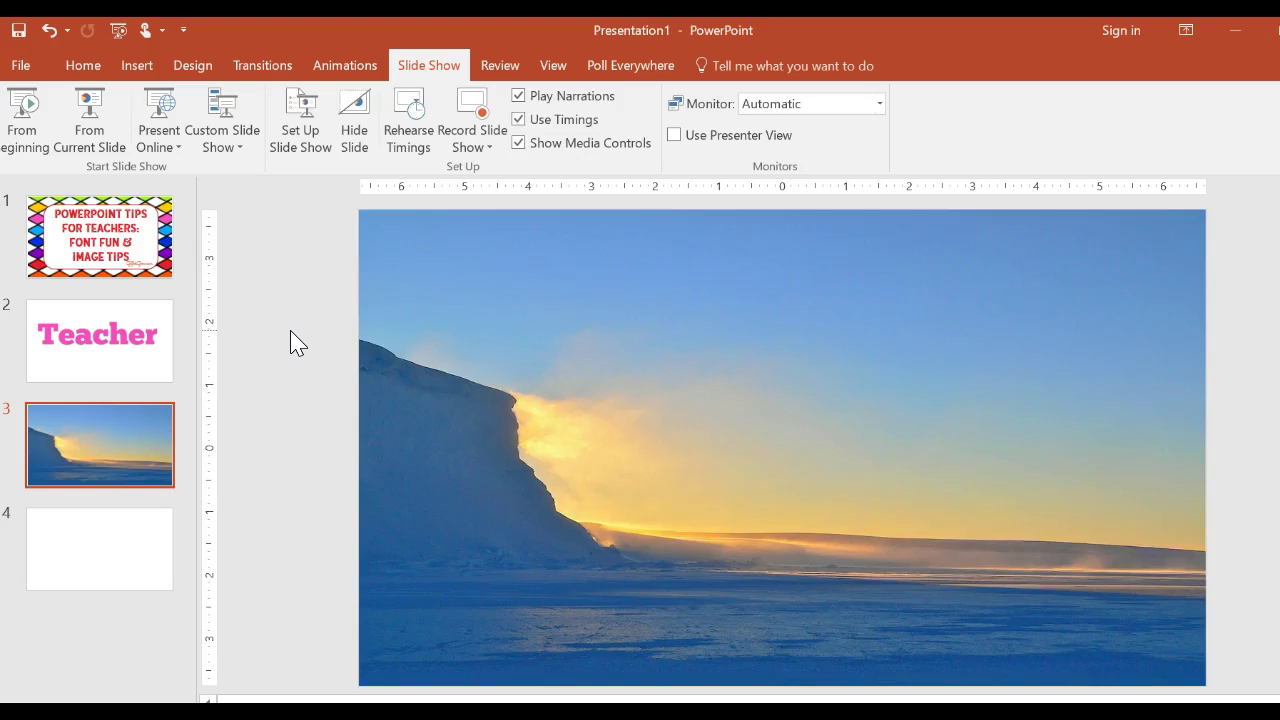
# Draw a rectangle covering all of blank slide 4 and remove its outline.
pyautogui.click(95, 530)
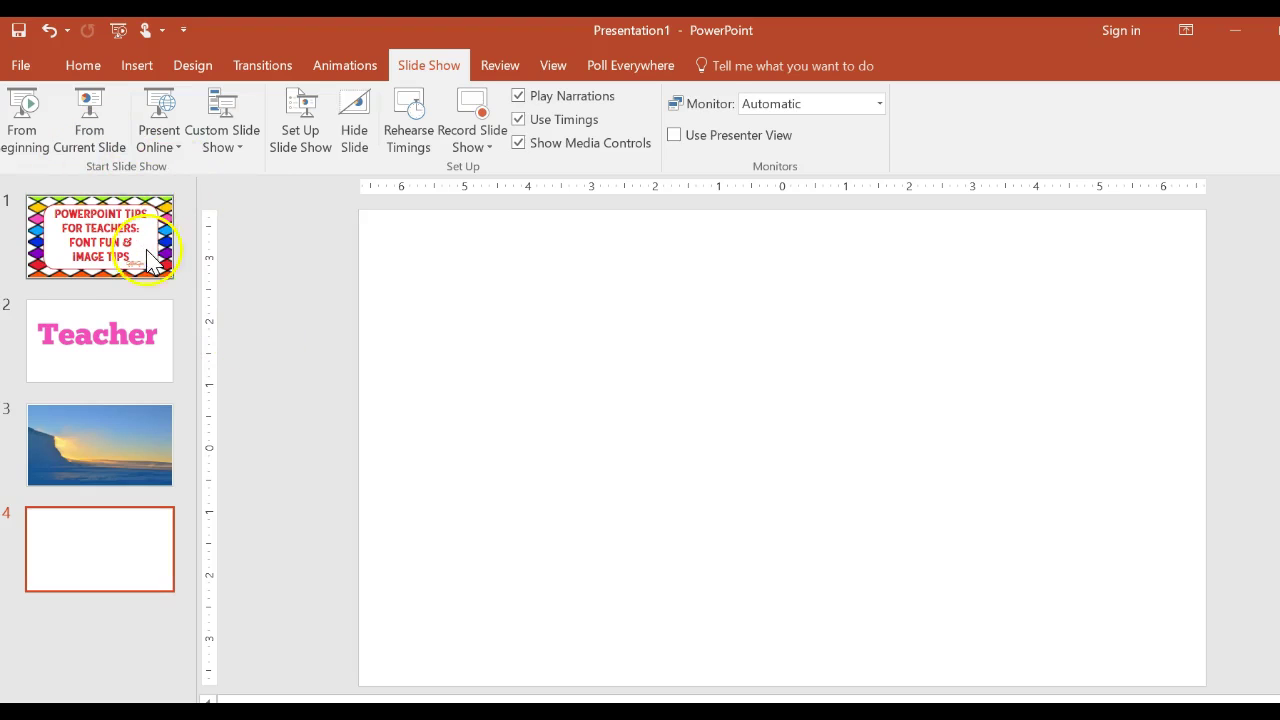
pyautogui.click(130, 70)
pyautogui.click(332, 118)
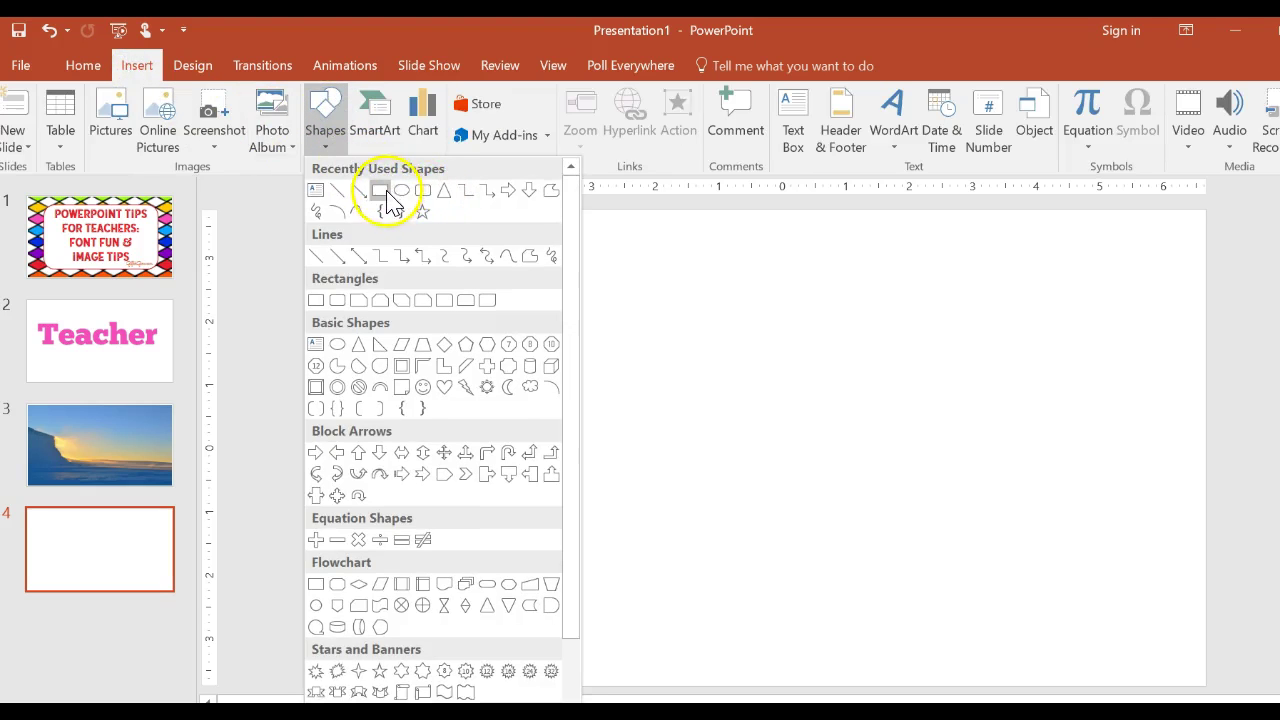
pyautogui.click(387, 192)
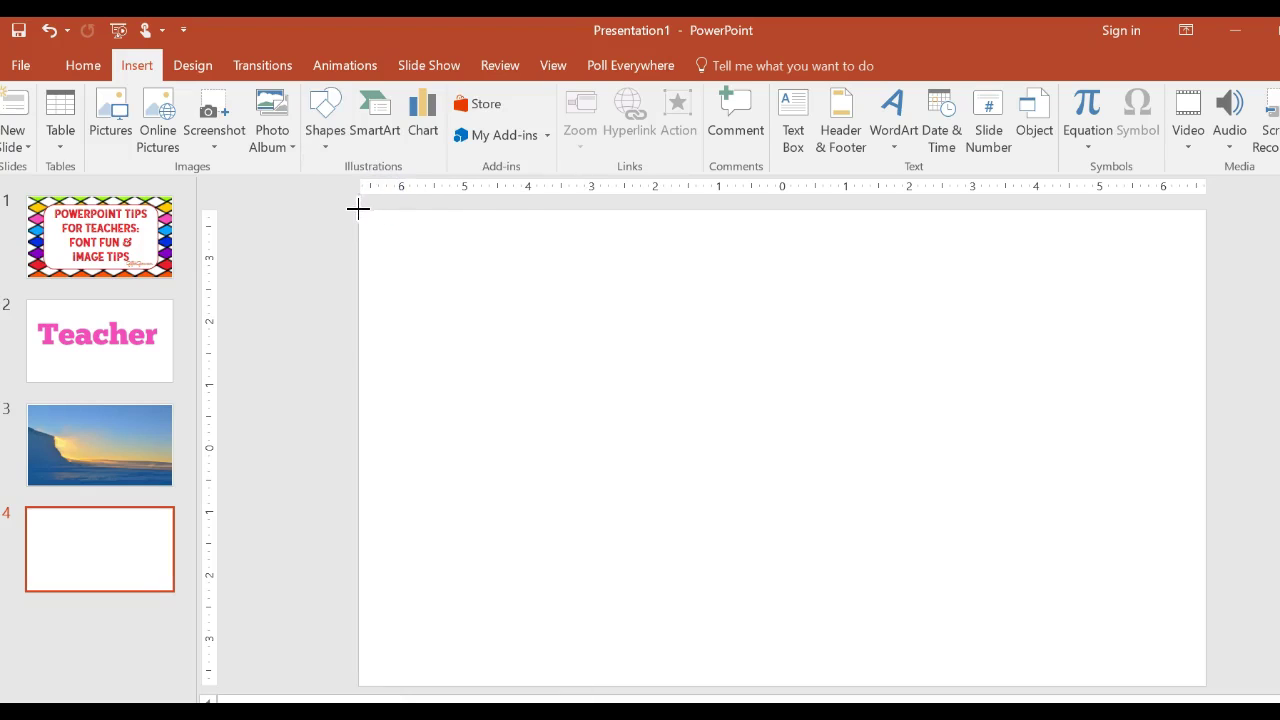
pyautogui.moveTo(358, 208); pyautogui.dragTo(1207, 686)
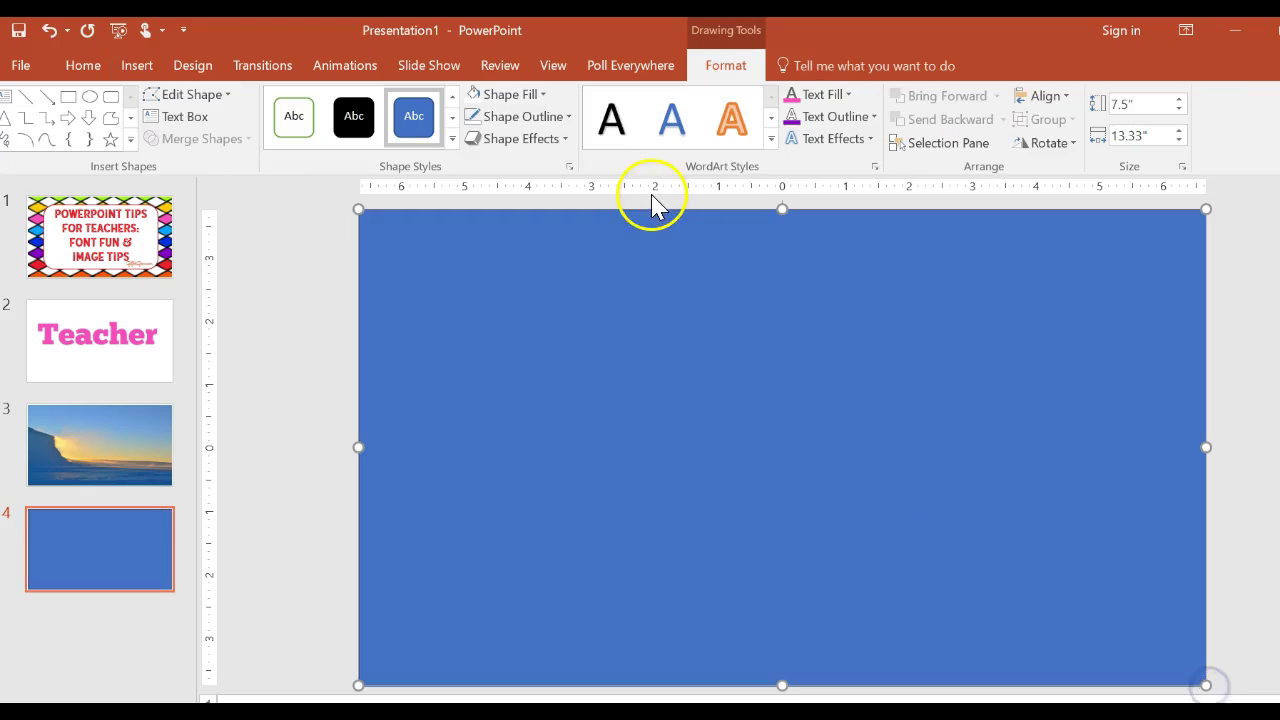
pyautogui.click(548, 116)
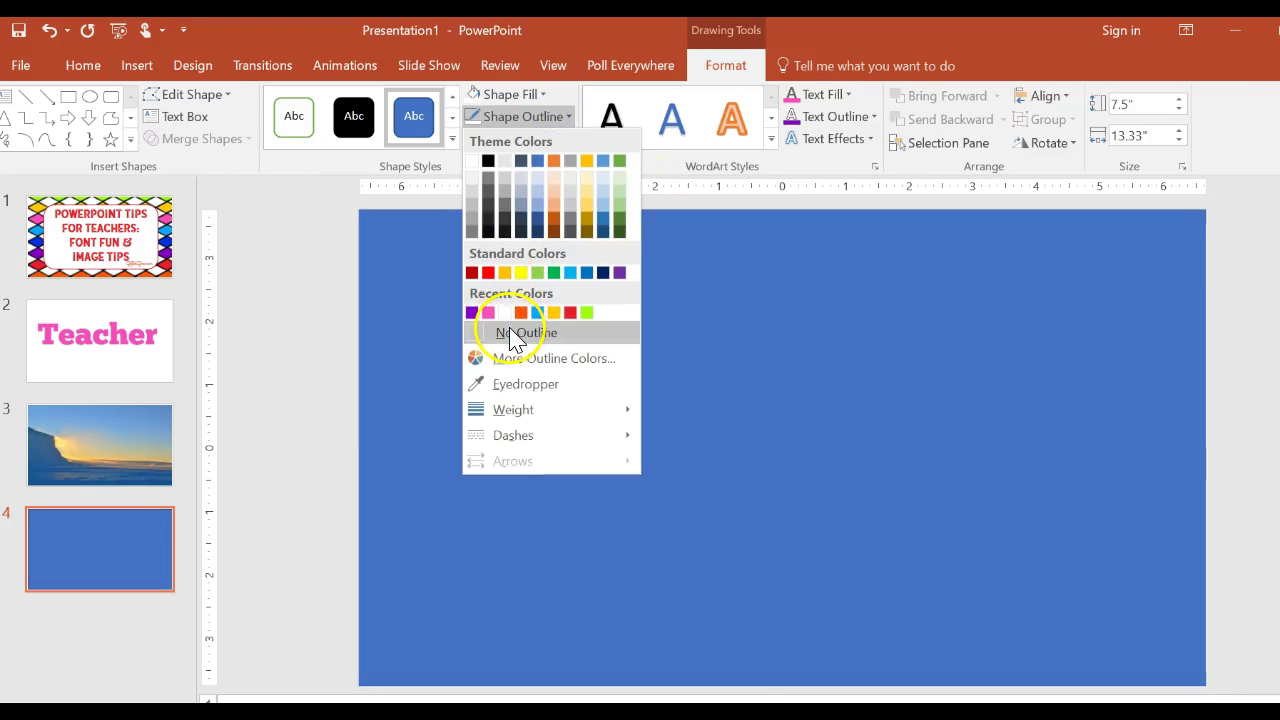
pyautogui.click(512, 334)
# Fill the rectangle with the ant.jpeg picture from the Images folder.
pyautogui.click(518, 96)
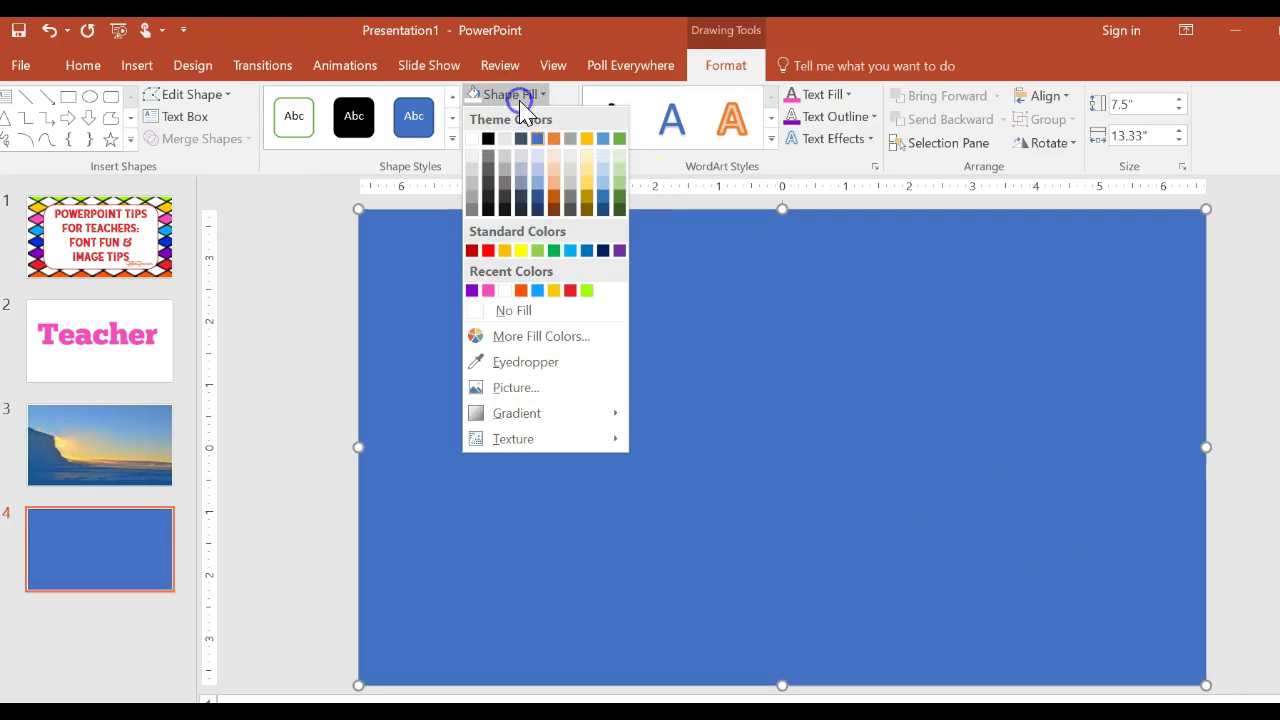
pyautogui.click(512, 388)
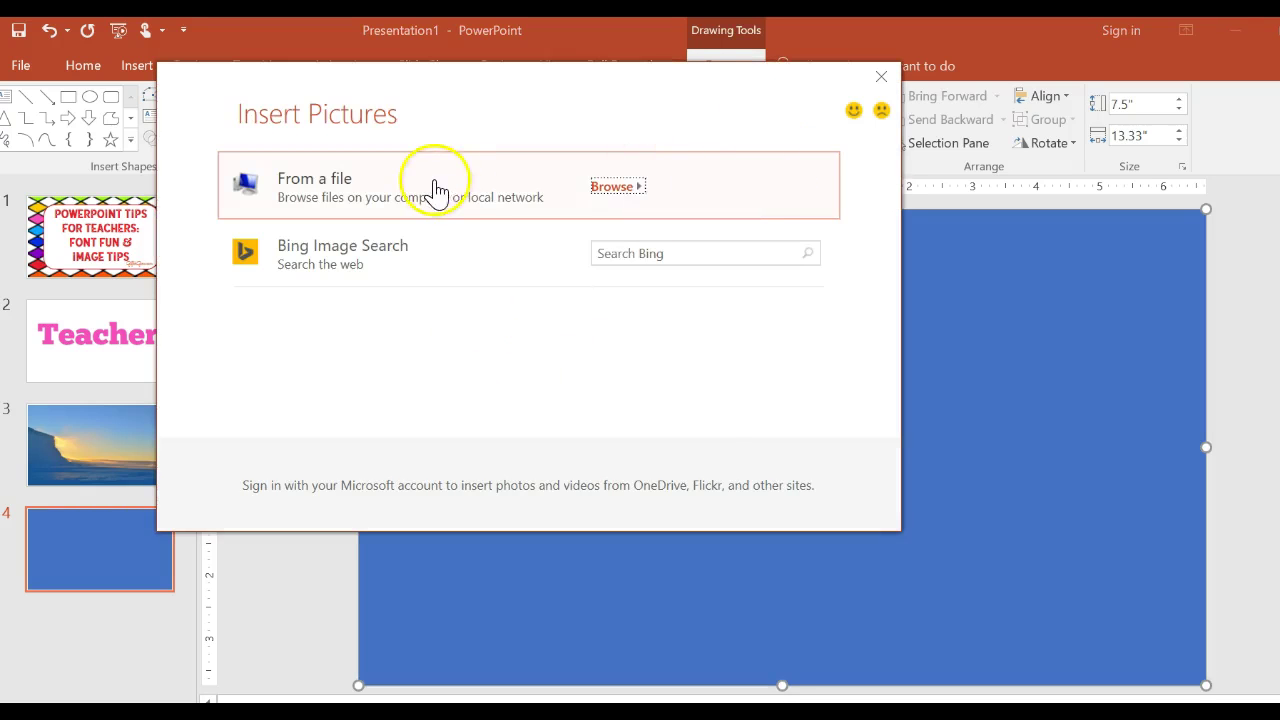
pyautogui.click(432, 188)
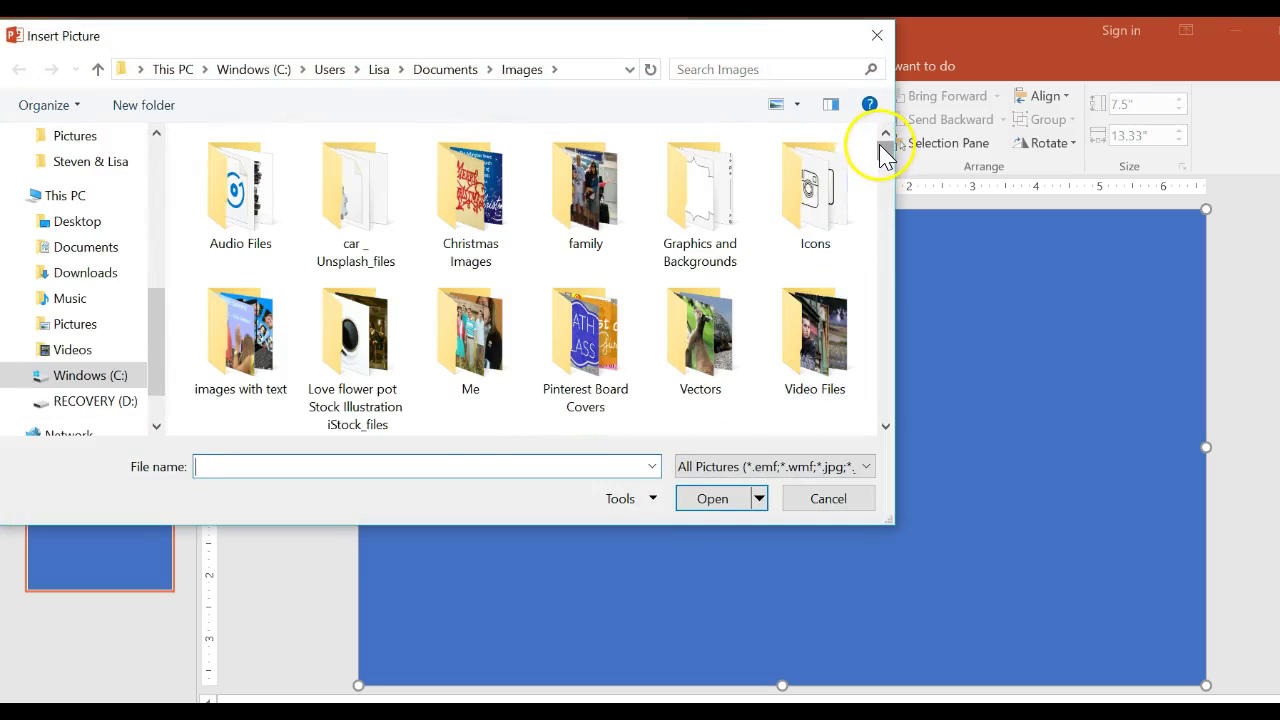
pyautogui.moveTo(884, 155); pyautogui.dragTo(884, 160)
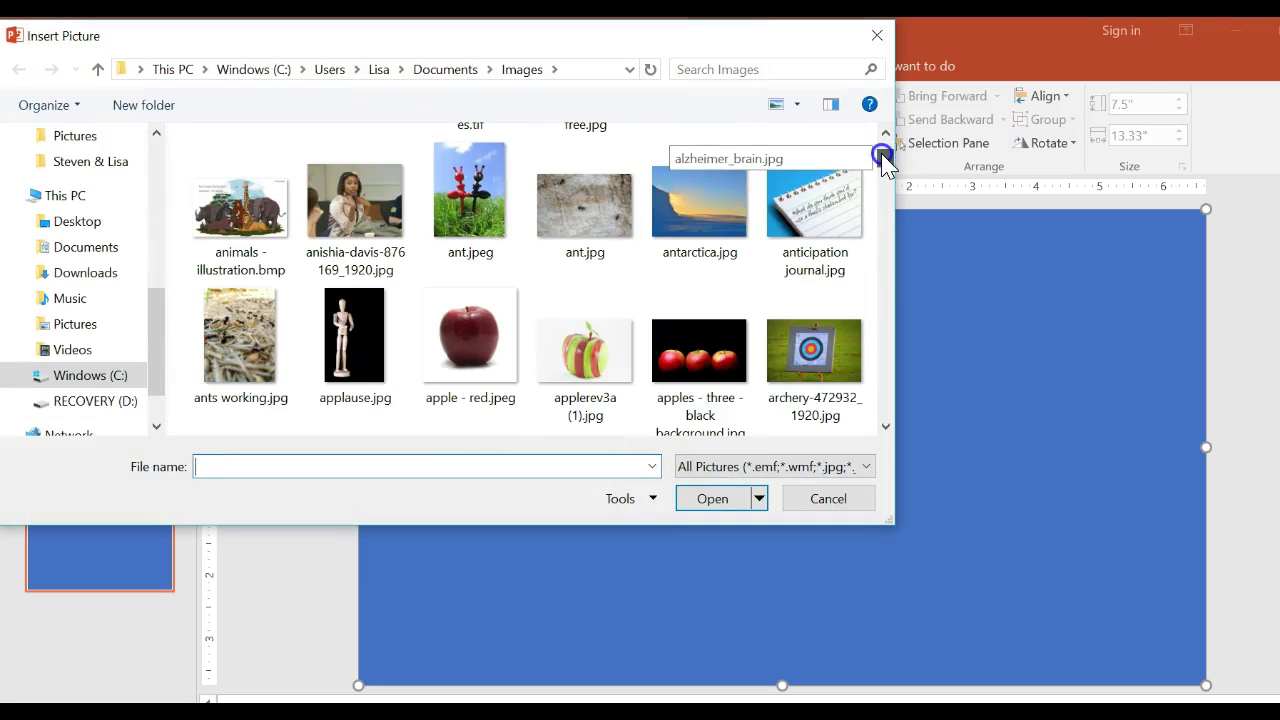
pyautogui.click(474, 211)
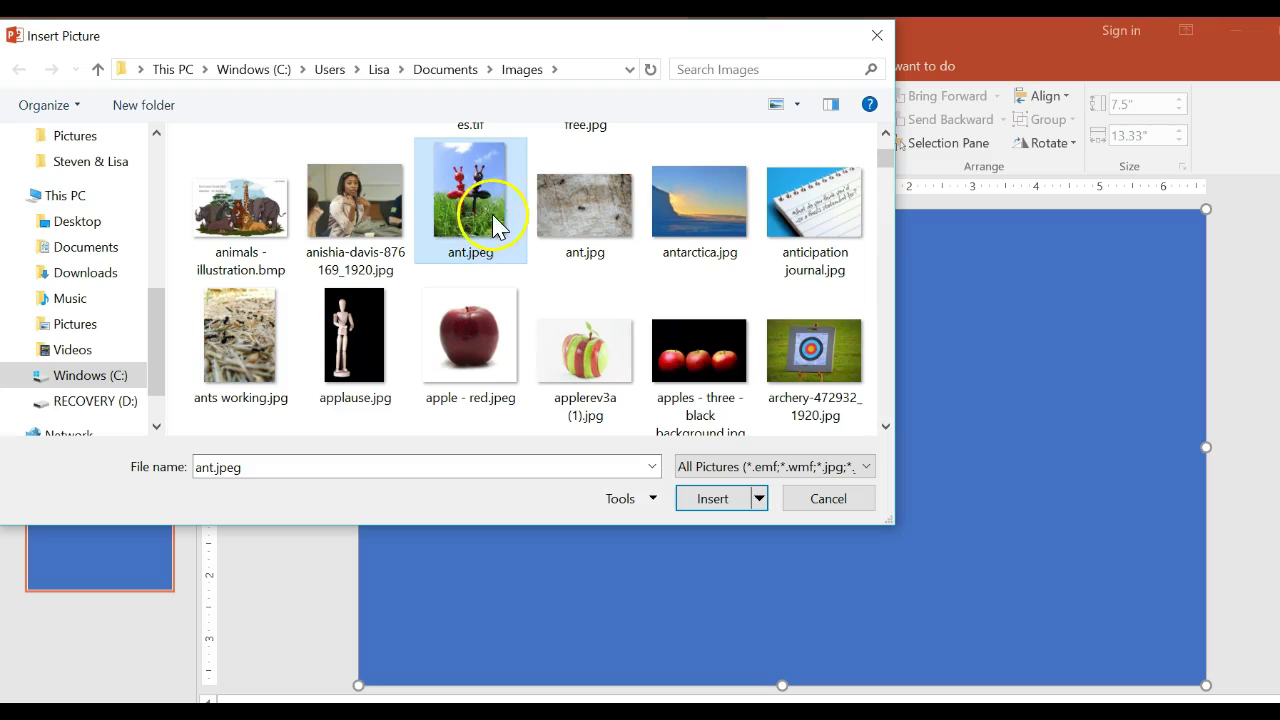
pyautogui.click(712, 498)
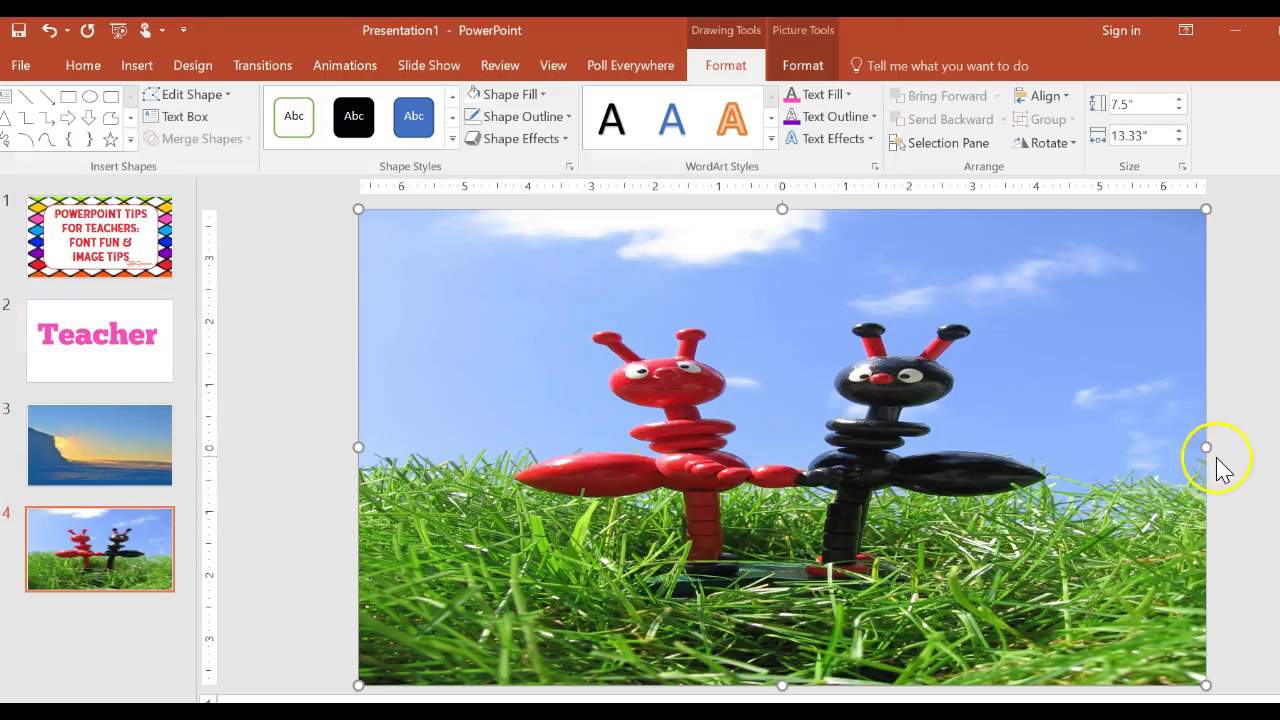
# Resize the ant picture to about 6.48" wide so it covers the left half of the slide.
pyautogui.moveTo(1206, 447); pyautogui.dragTo(761, 497)
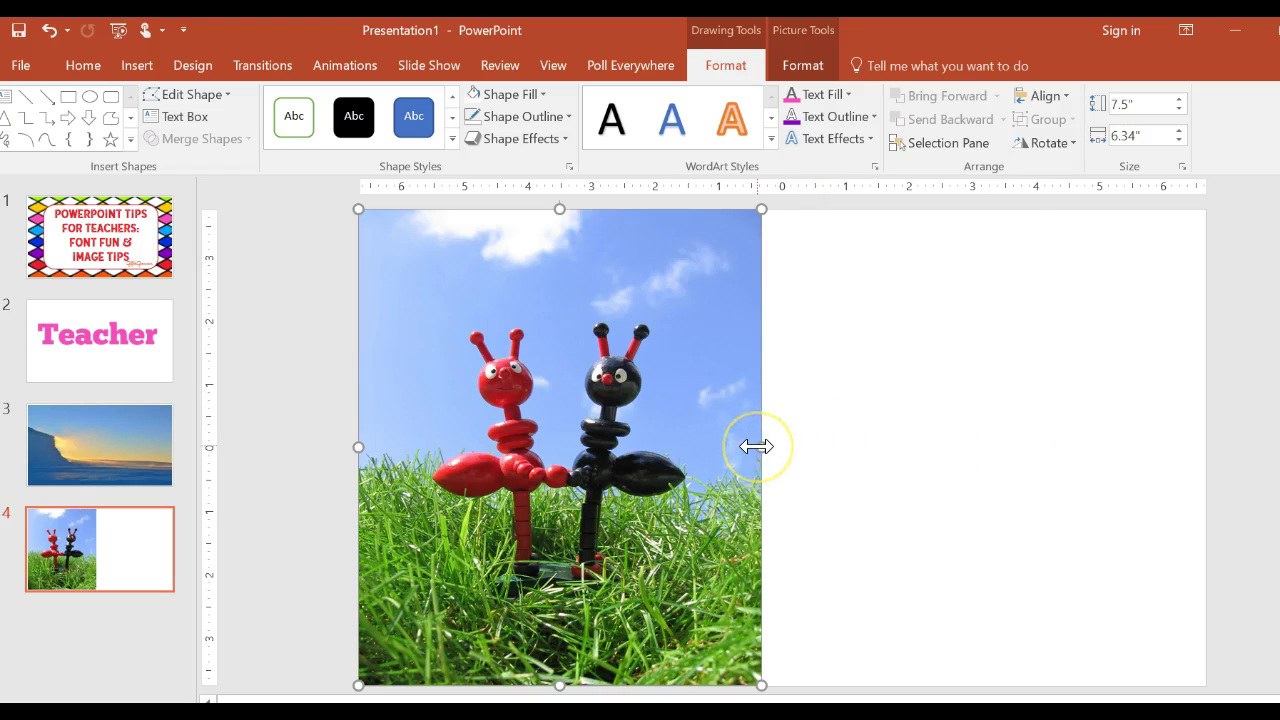
pyautogui.moveTo(754, 446)
pyautogui.mouseDown()
pyautogui.moveTo(714, 449)
pyautogui.moveTo(1154, 437)
pyautogui.moveTo(771, 464)
pyautogui.mouseUp()
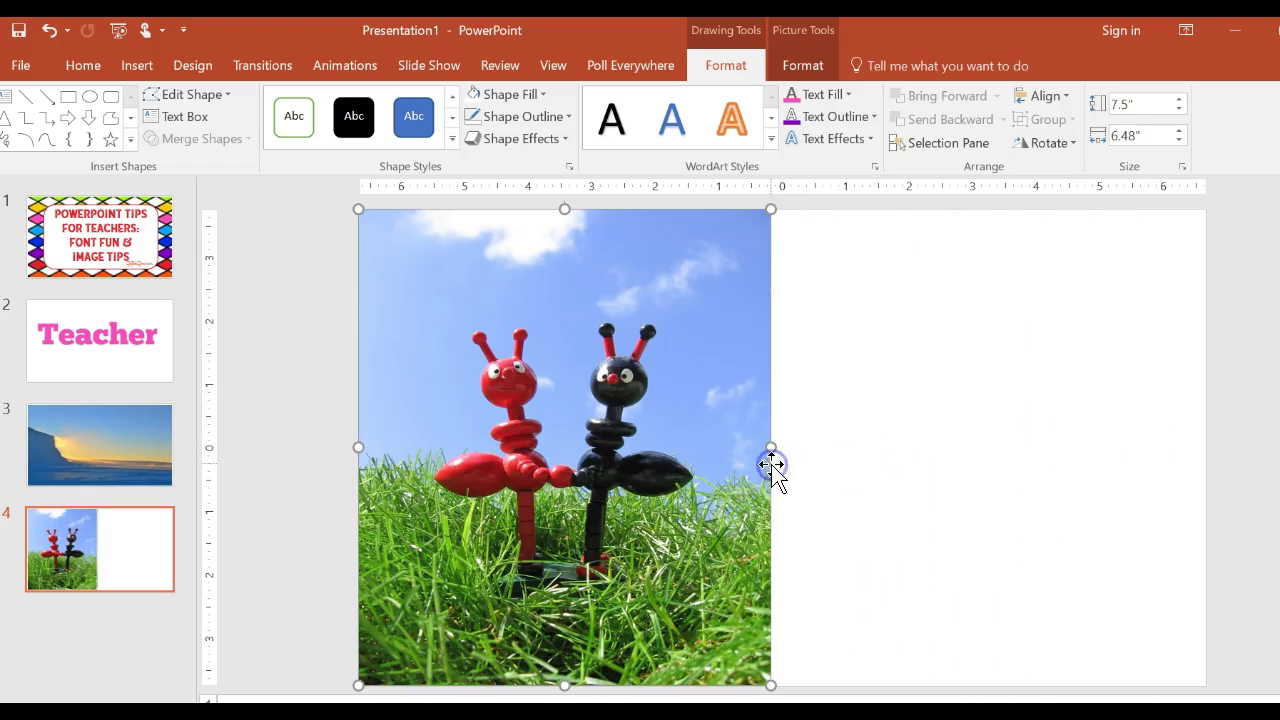
pyautogui.click(648, 430)
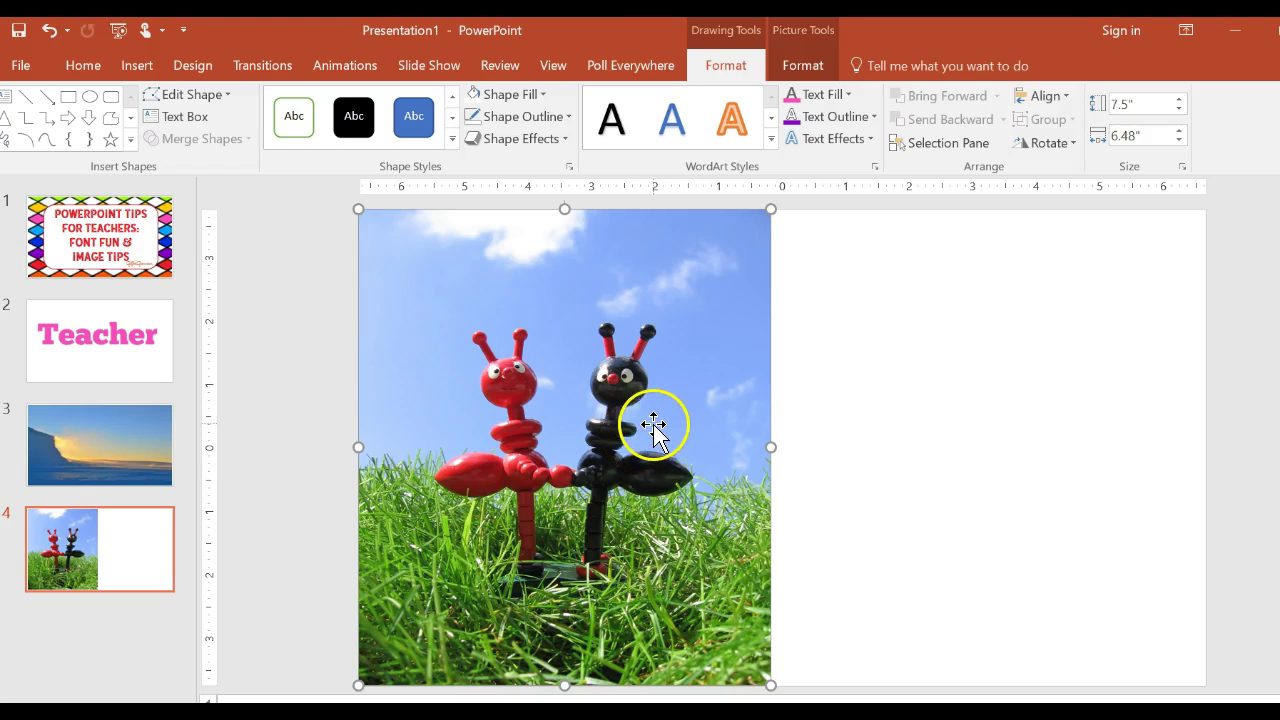
pyautogui.click(650, 350)
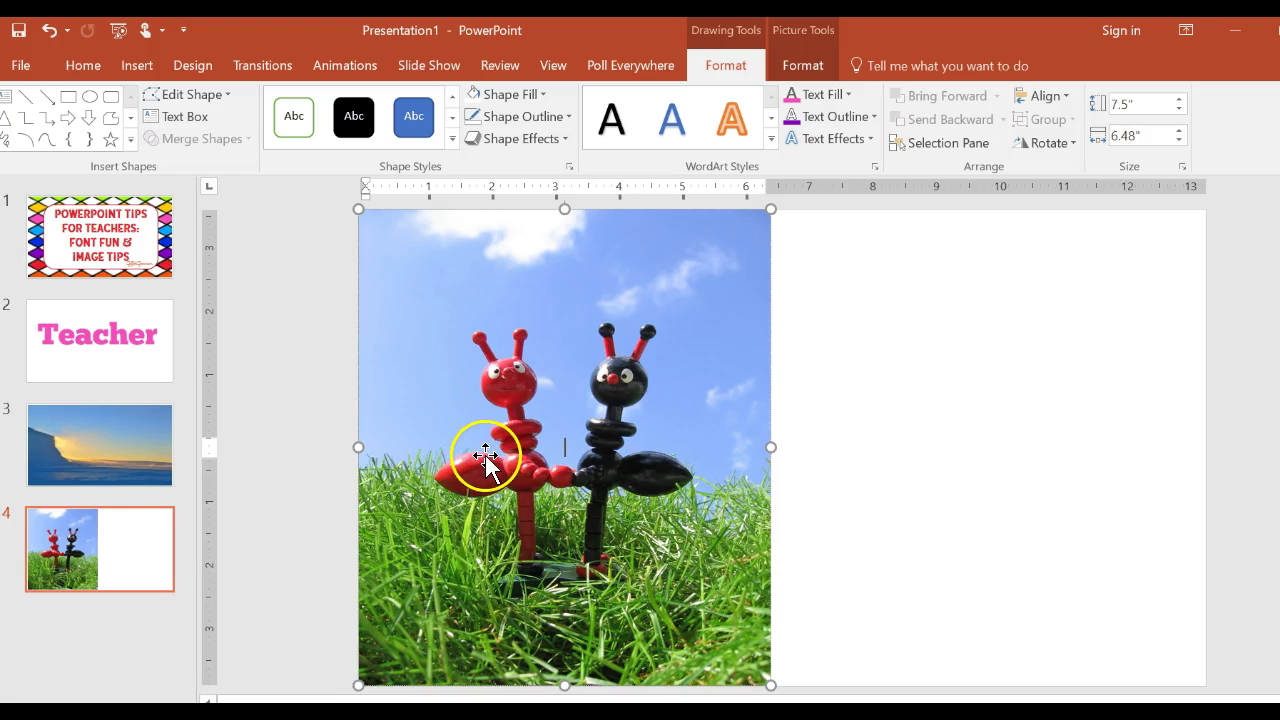
# Review slide 3 with the Antarctica photo, then slide 4 with the ants.
pyautogui.click(112, 435)
pyautogui.click(100, 560)
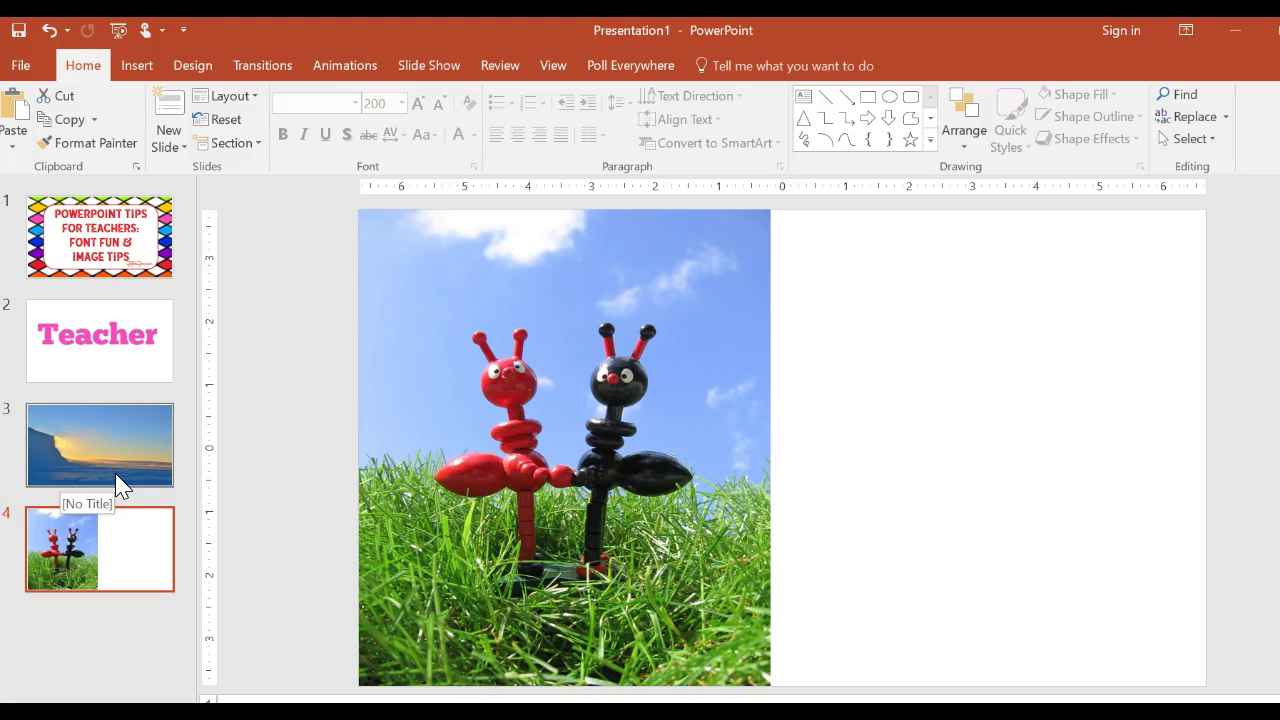
pyautogui.click(86, 610)
pyautogui.click(94, 608)
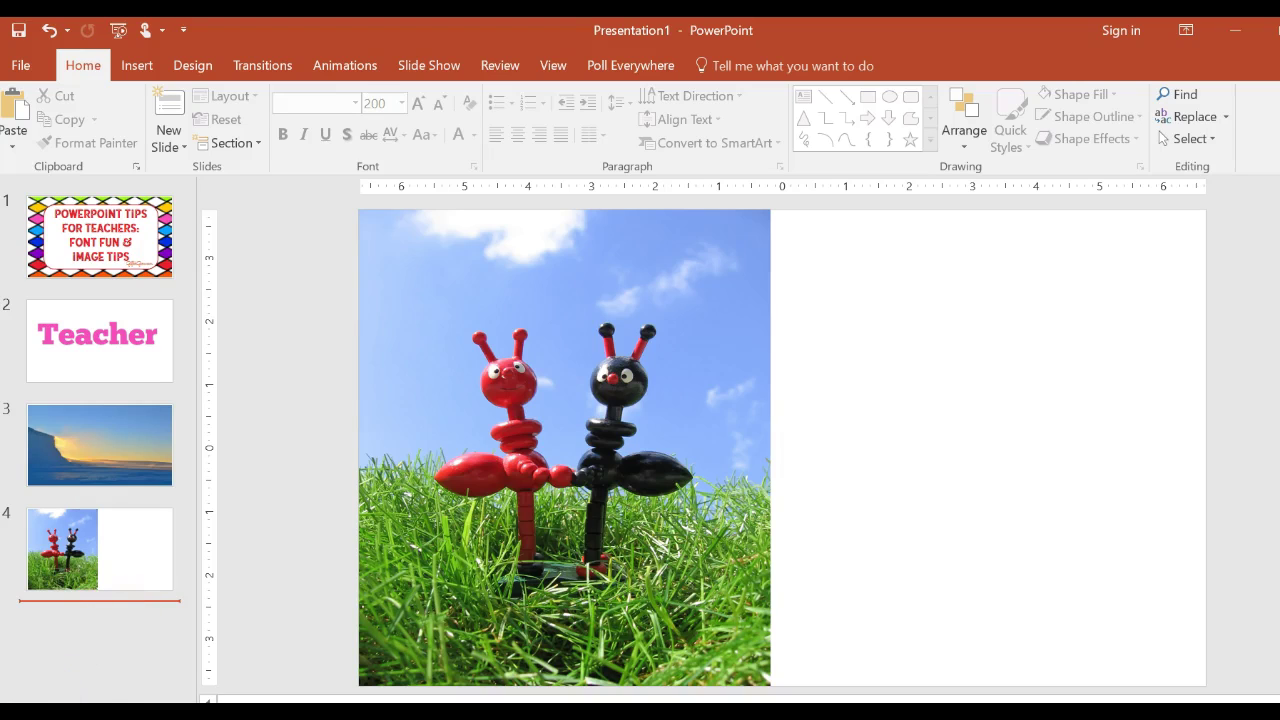
# Search Pixabay for 'moon' and open the moon-phases photo from the results.
pyautogui.click(138, 612)
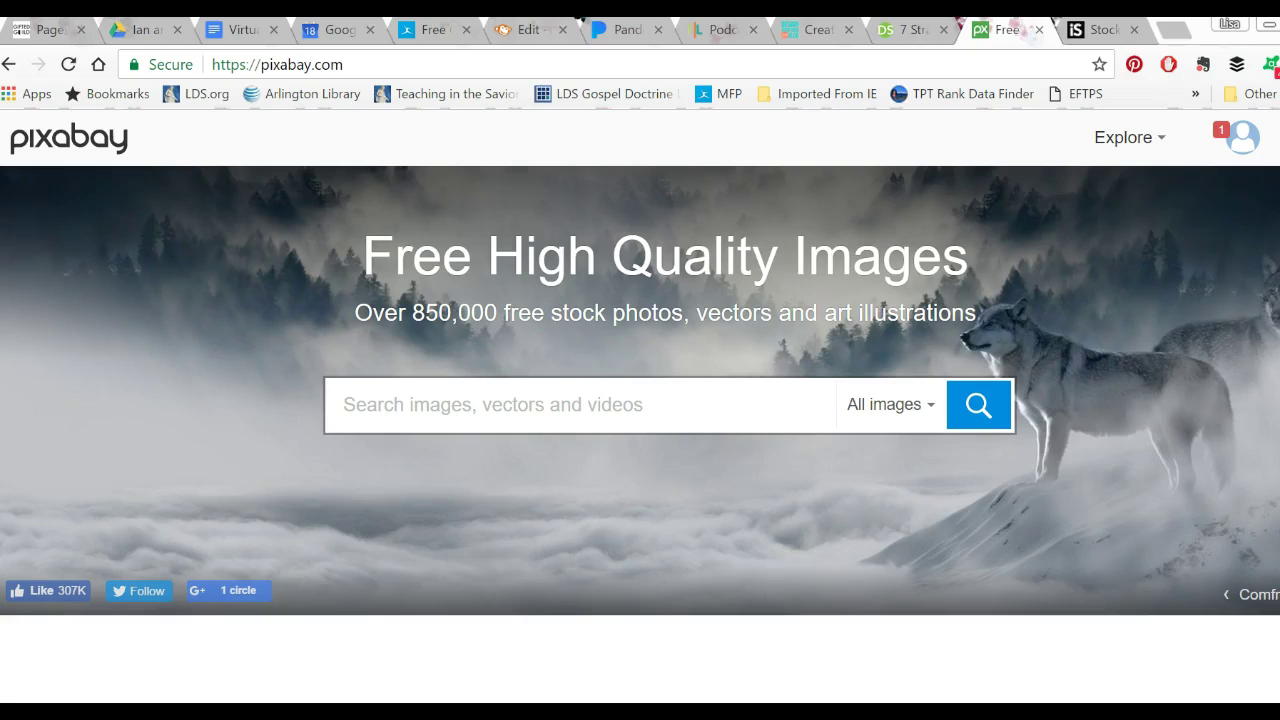
pyautogui.click(523, 408)
pyautogui.write('moon')
pyautogui.press('Return')
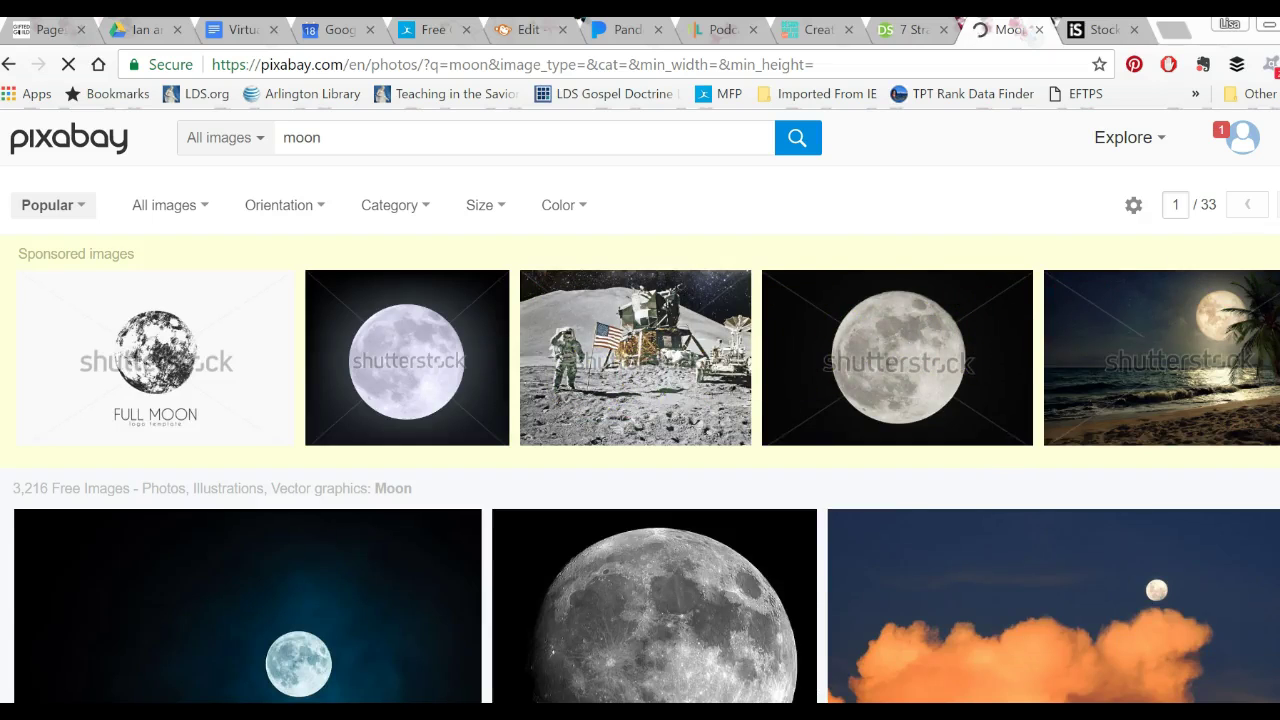
pyautogui.scroll(-4, 640, 410)
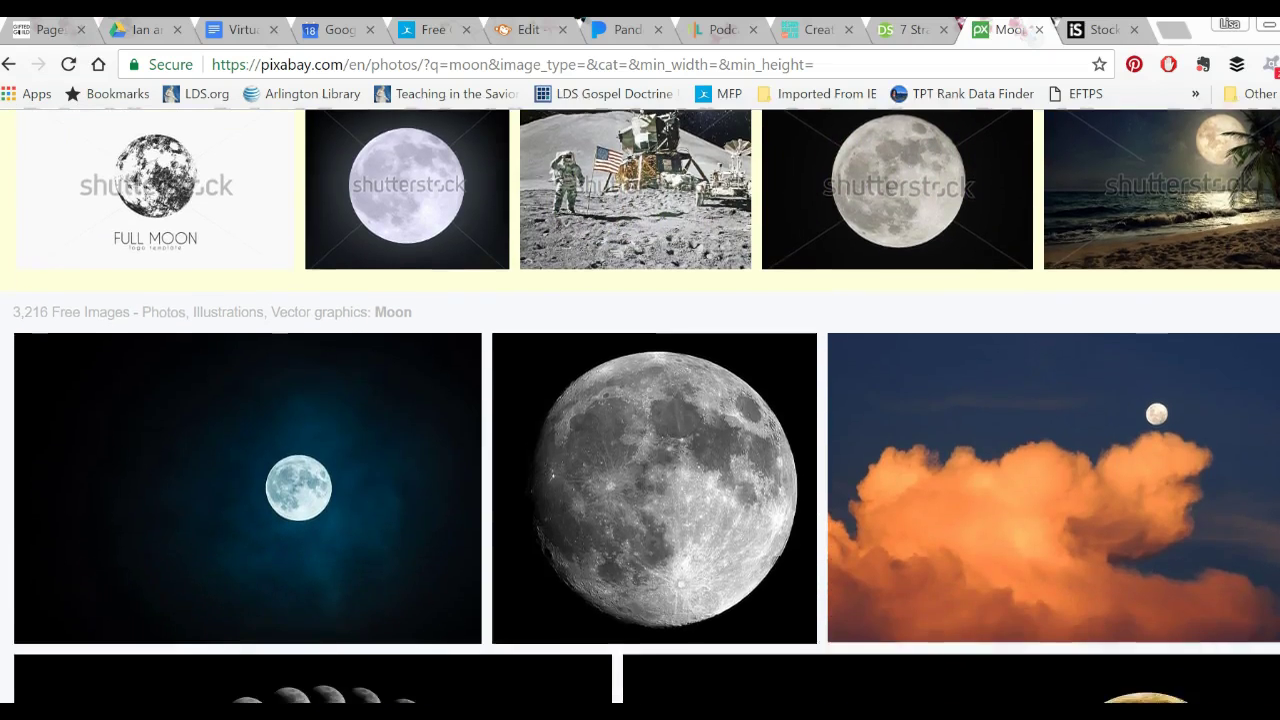
pyautogui.scroll(-2, 647, 405)
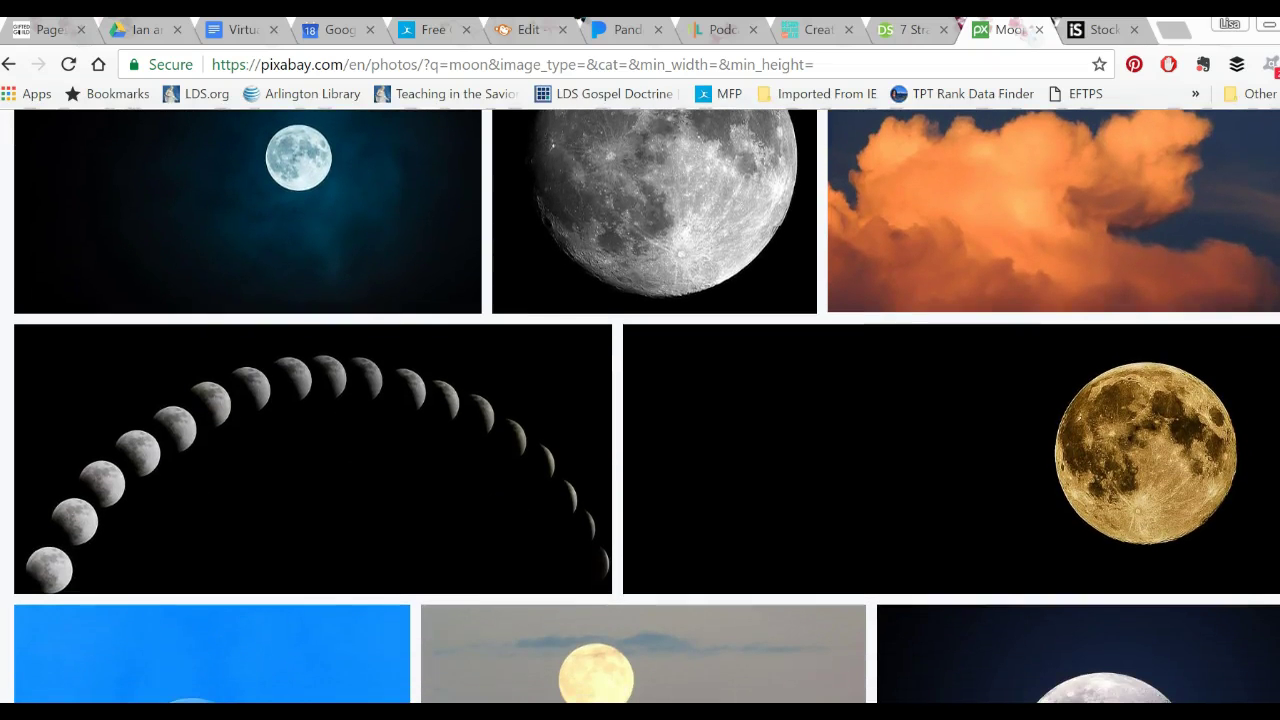
pyautogui.click(317, 405)
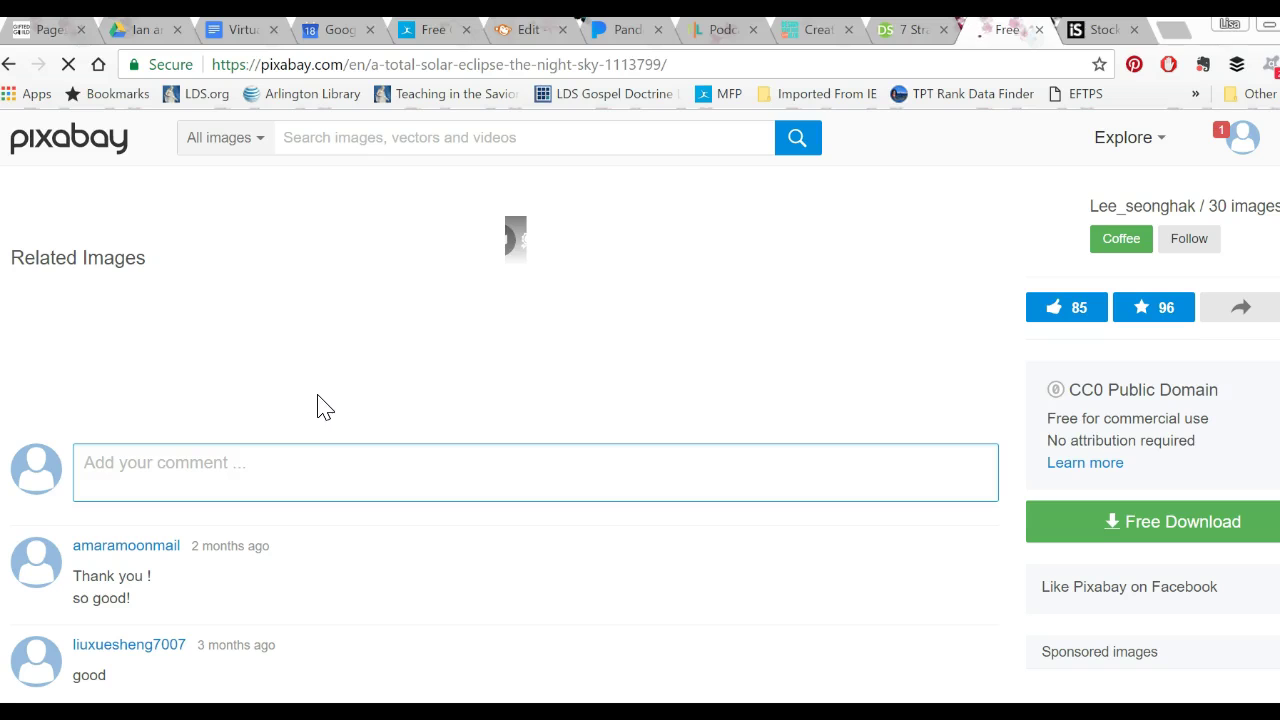
# Download the moon-phases photo at medium size (1280×577).
pyautogui.click(392, 376)
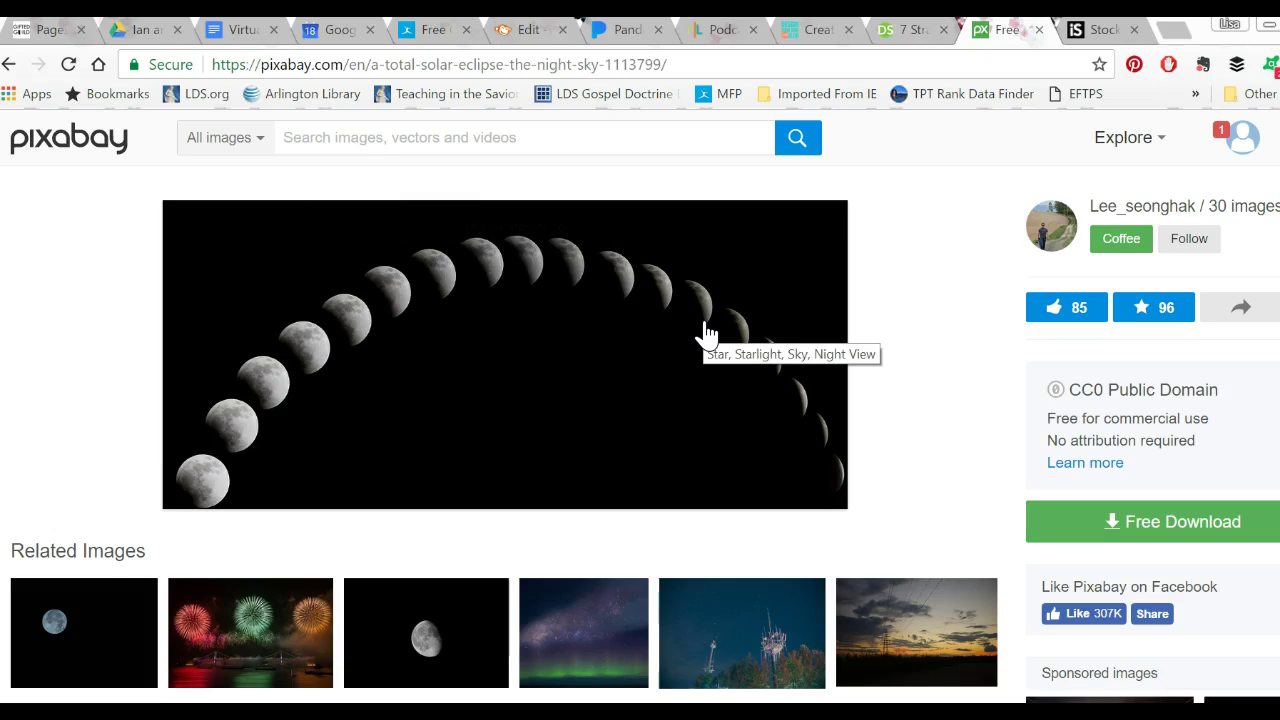
pyautogui.click(1113, 544)
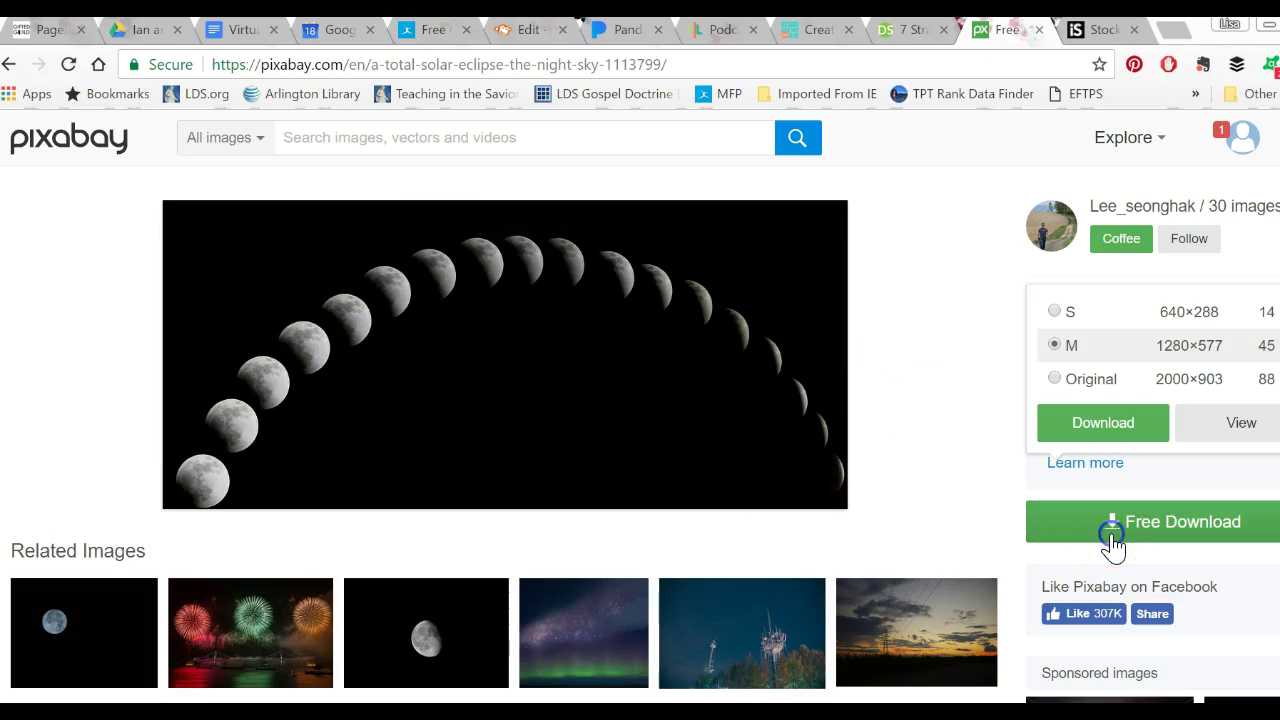
pyautogui.click(1088, 434)
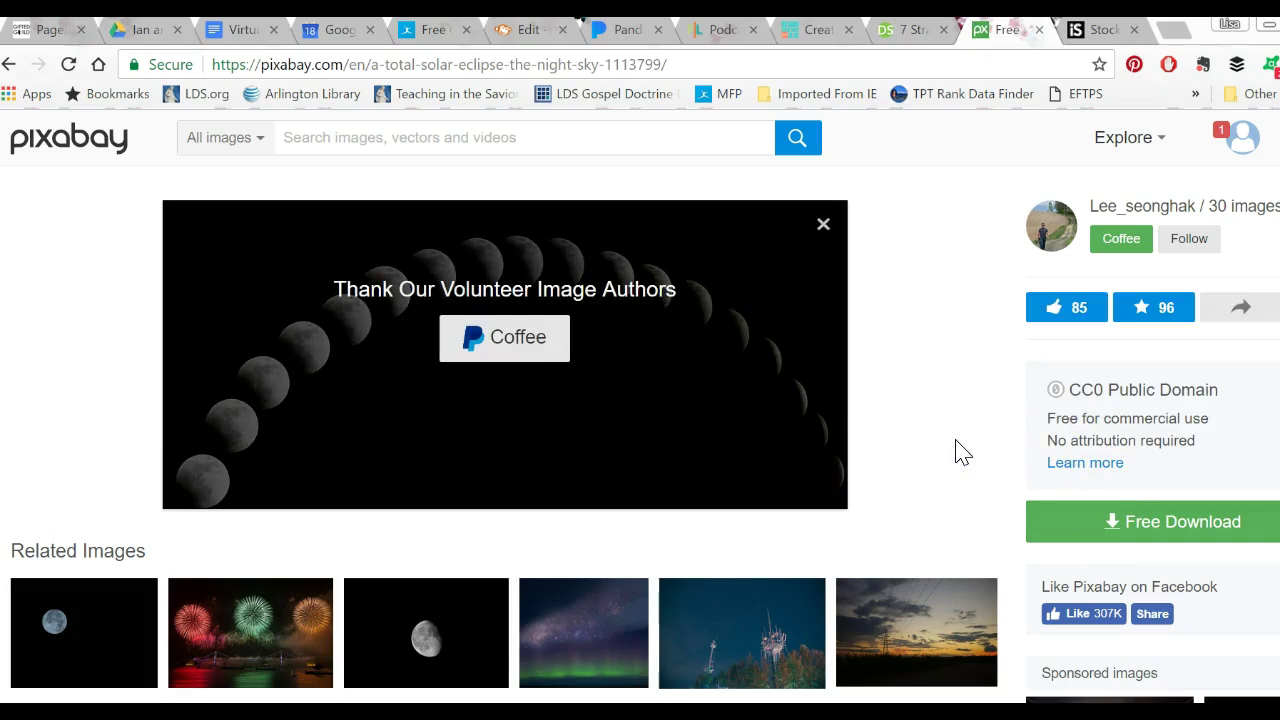
# Post the comment 'Thank you!' beneath the photo.
pyautogui.scroll(-3, 632, 434)
pyautogui.click(573, 477)
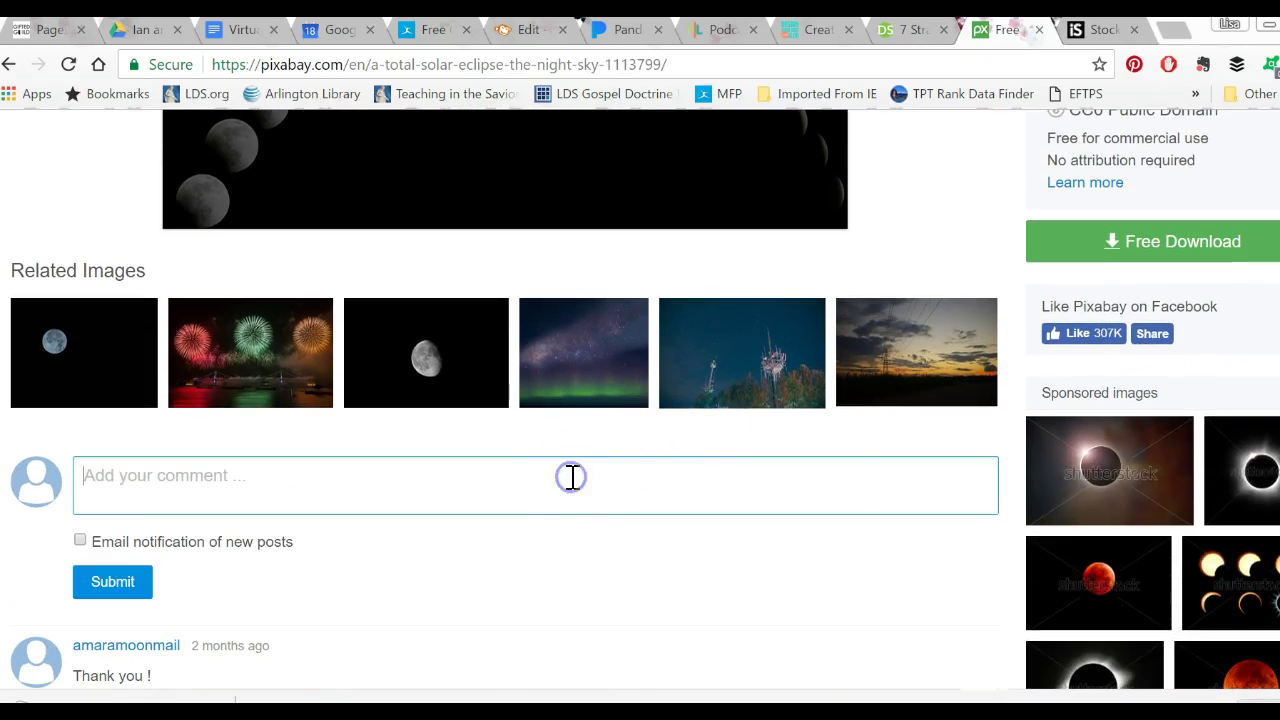
pyautogui.write('Thank you!')
pyautogui.click(109, 582)
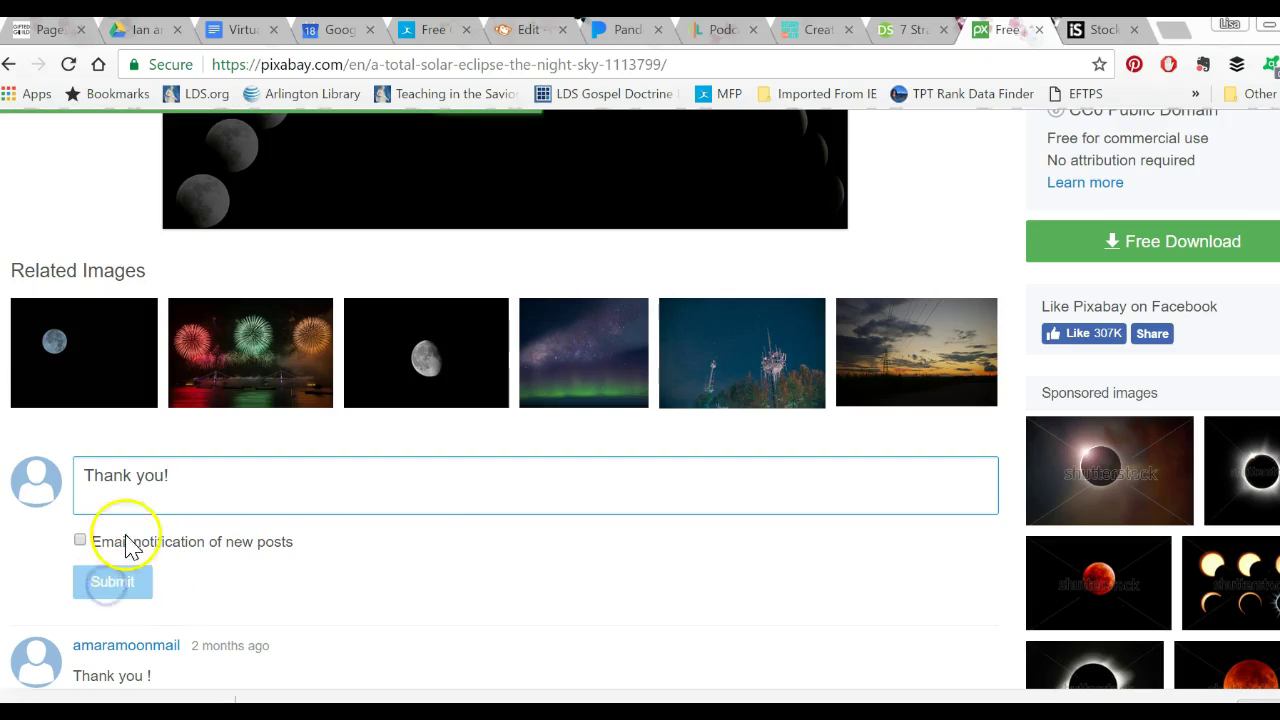
# On the iStock homepage, find the Join iStock section and open the Free illustration offer.
pyautogui.click(1090, 30)
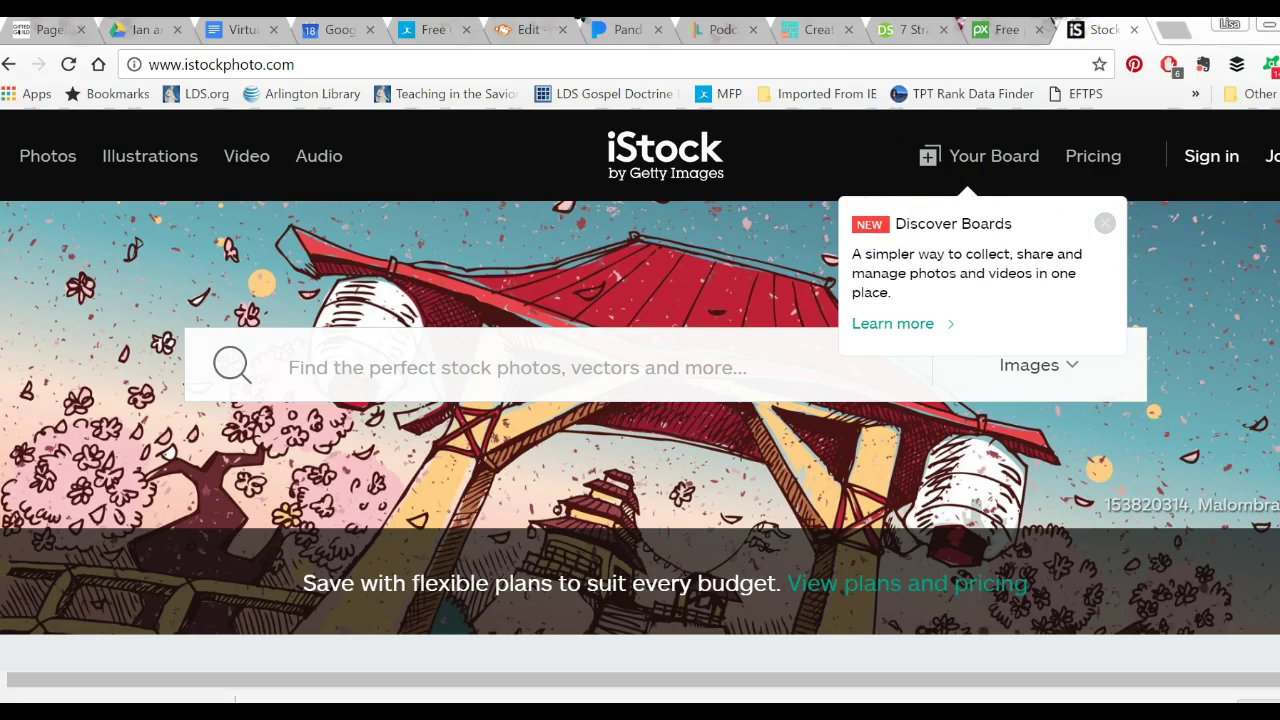
pyautogui.scroll(-10, 640, 390)
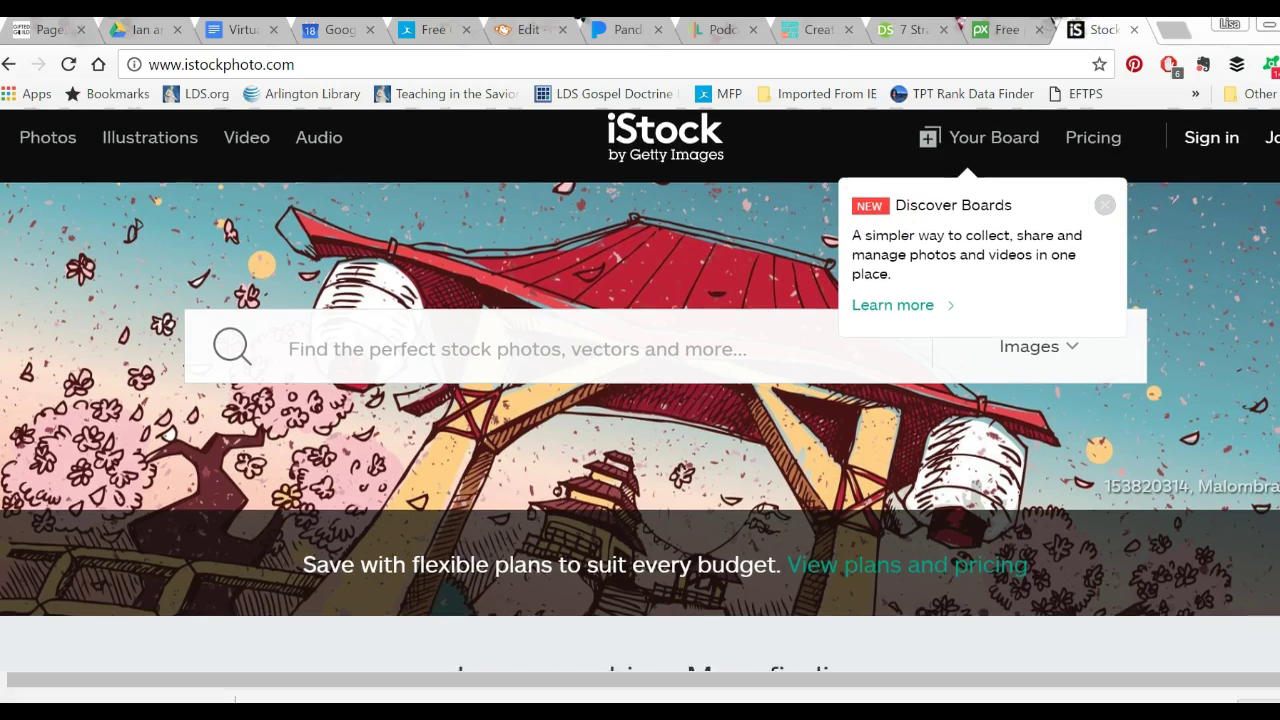
pyautogui.scroll(-8, 640, 390)
pyautogui.scroll(-9, 640, 390)
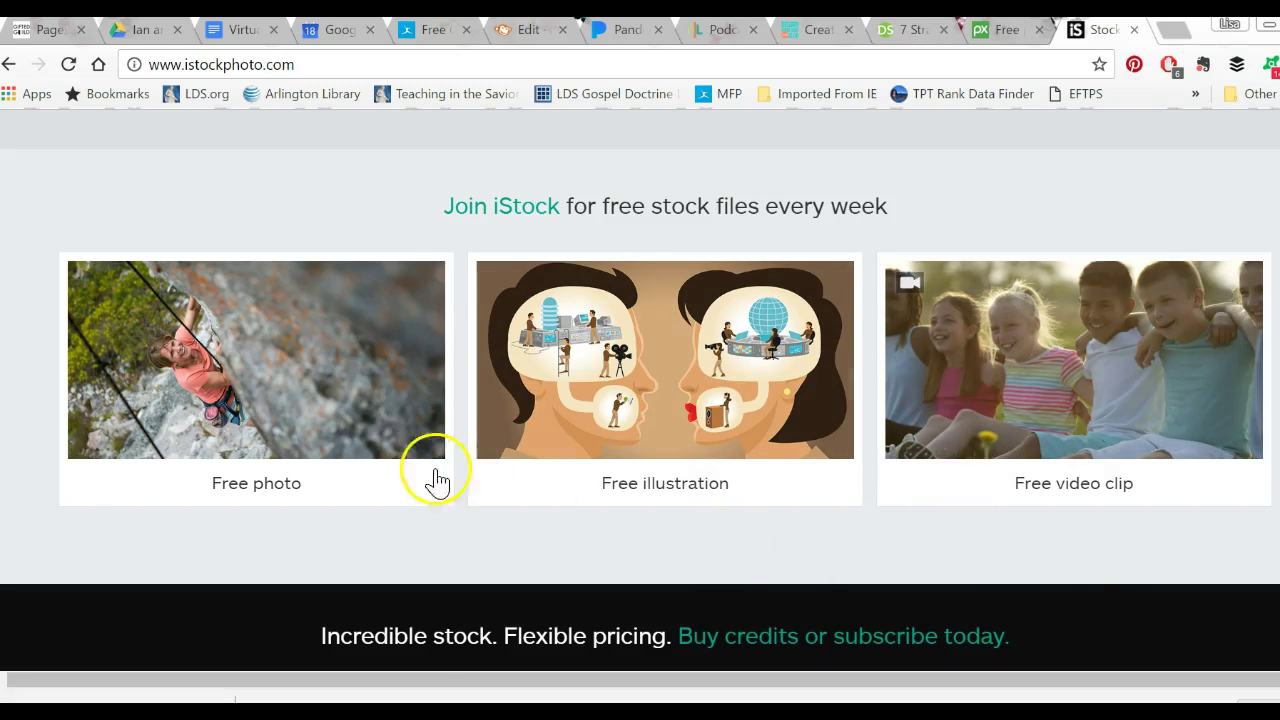
pyautogui.moveTo(294, 431)
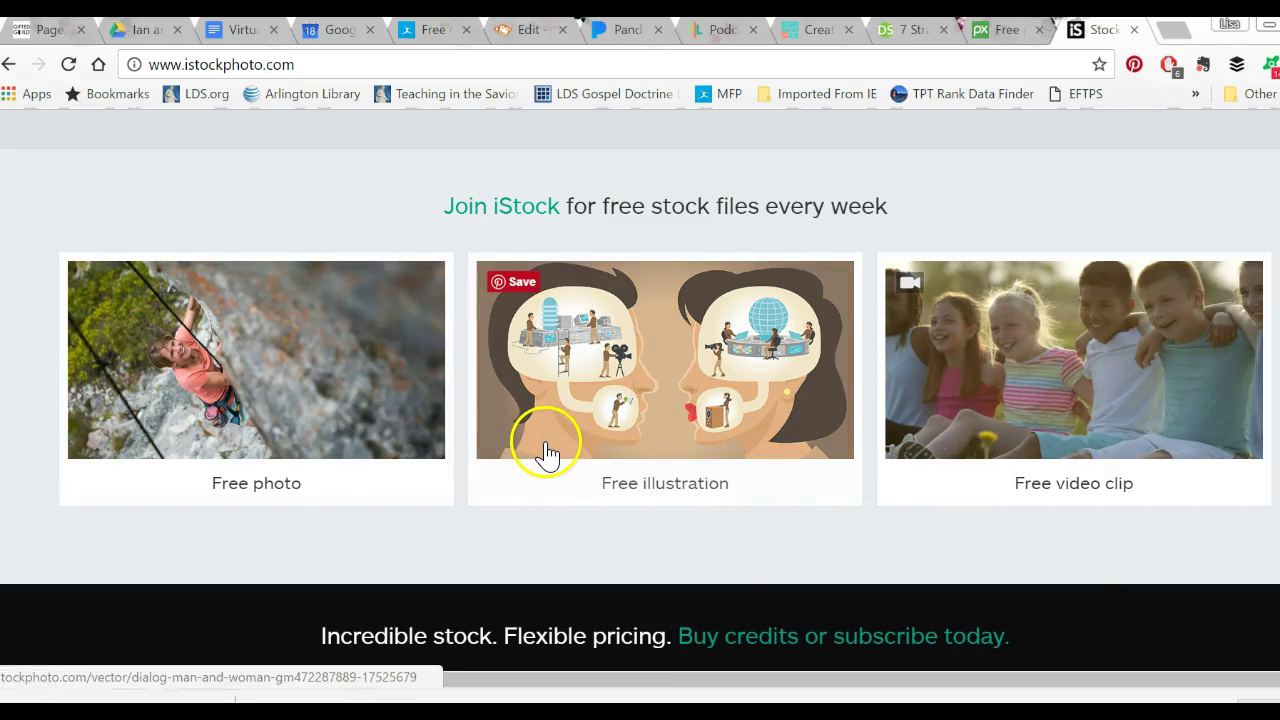
pyautogui.moveTo(966, 443)
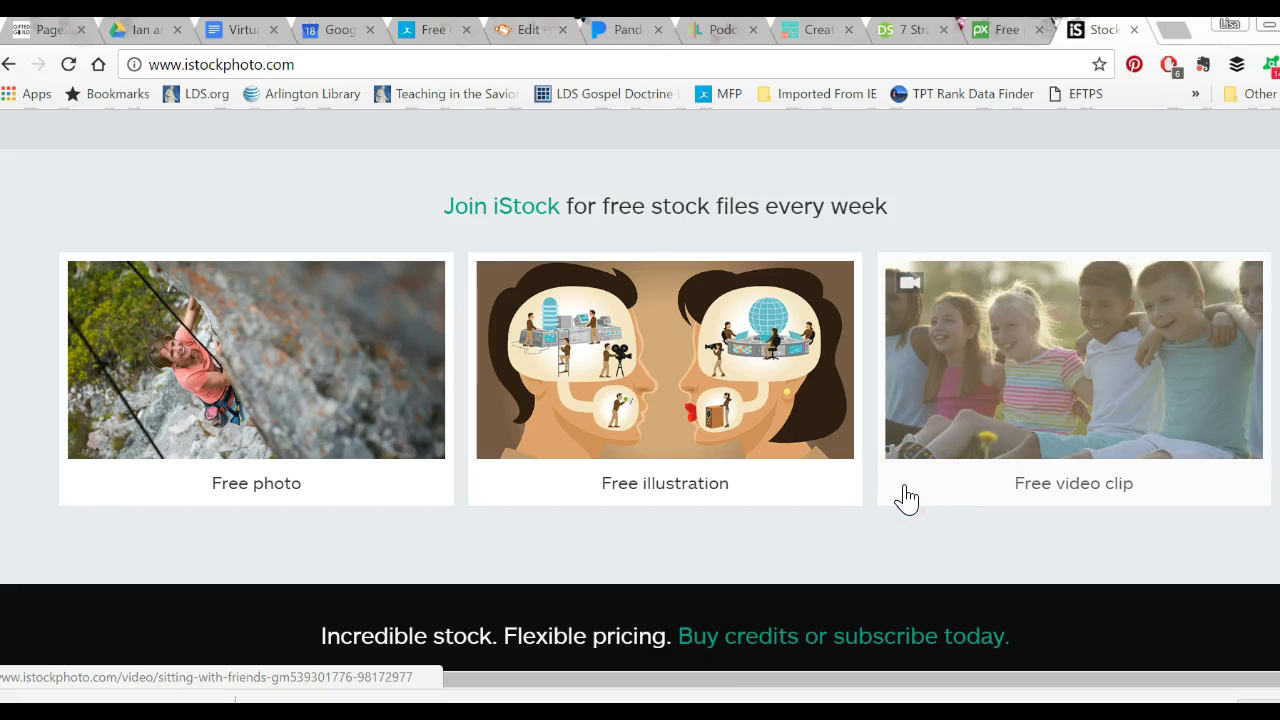
pyautogui.click(566, 466)
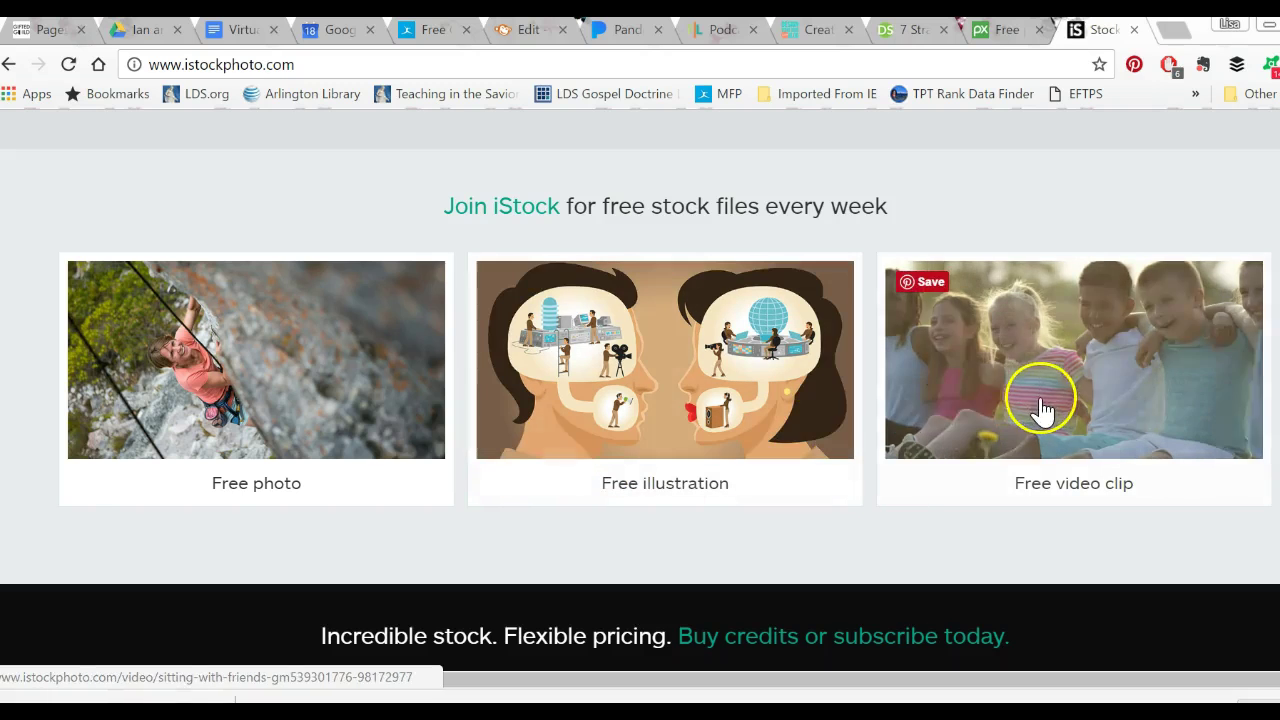